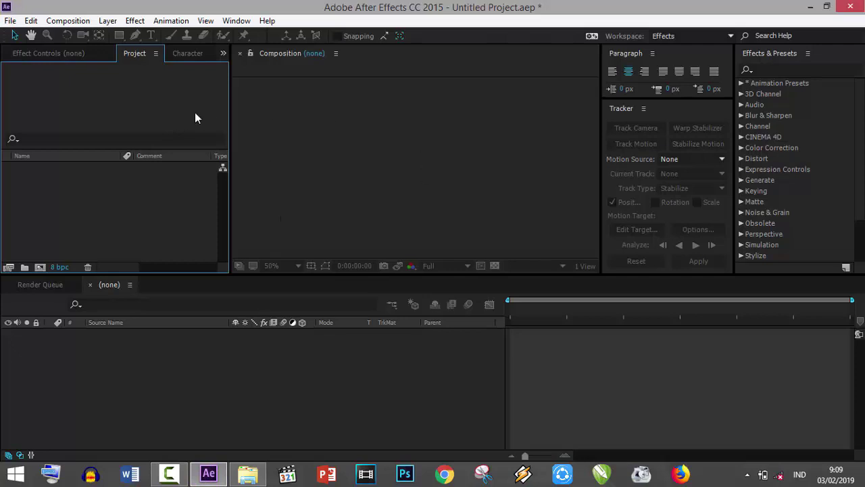
- Create a composition named Final at 1920×1080, 30 fps, 0:00:12:00 long
{"action": "left_click", "coordinate": [68, 21]}
{"action": "left_click", "coordinate": [68, 32]}
{"action": "type", "text": "Final"}
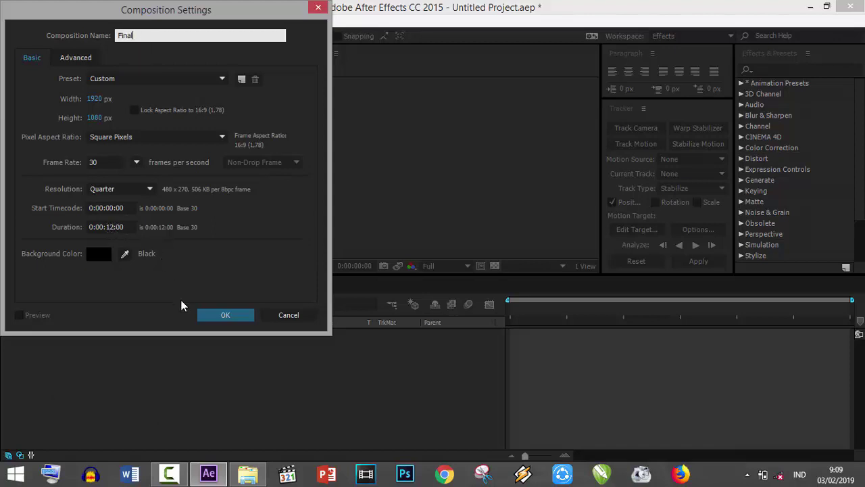
{"action": "left_click", "coordinate": [226, 315]}
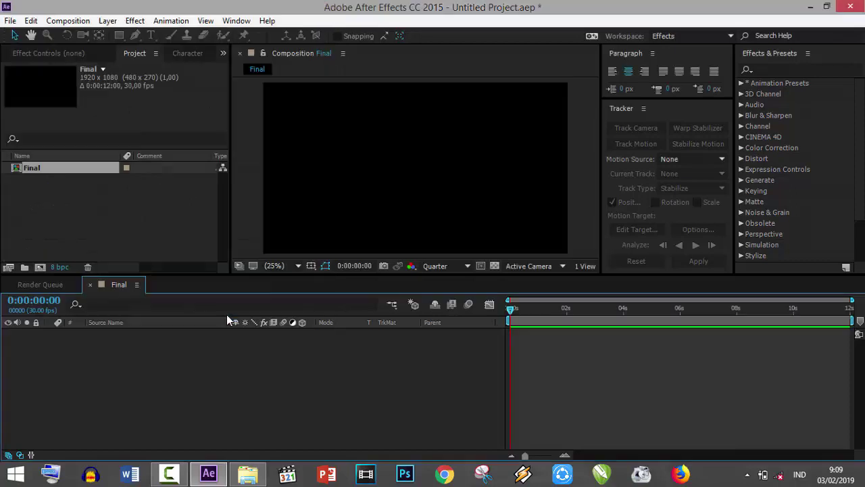
- Add a white full-frame 1920×1080 solid layer named BG to Final
{"action": "right_click", "coordinate": [262, 348]}
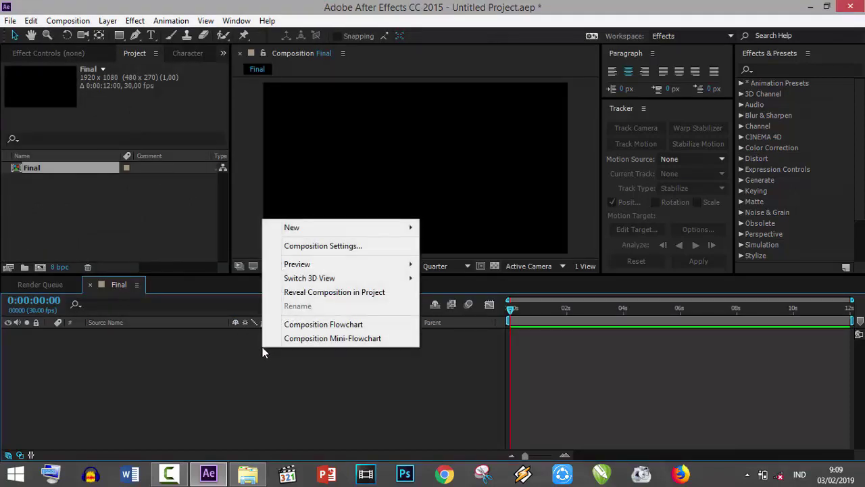
{"action": "mouse_move", "coordinate": [309, 227]}
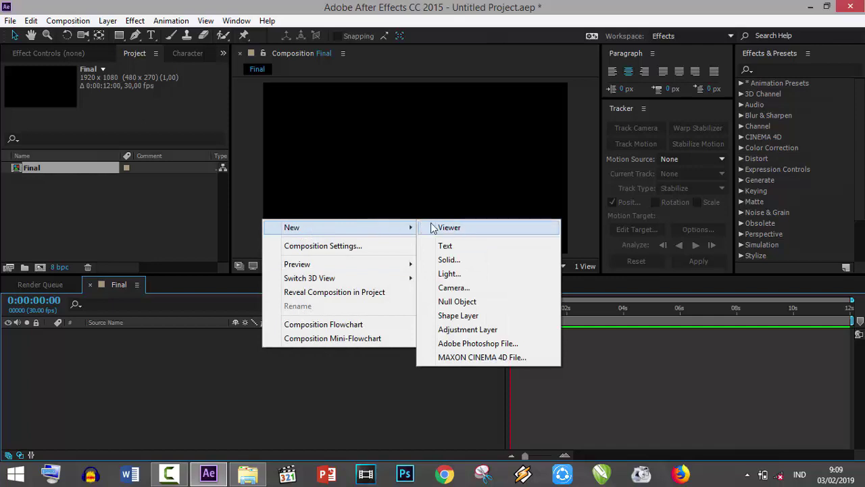
{"action": "left_click", "coordinate": [451, 262]}
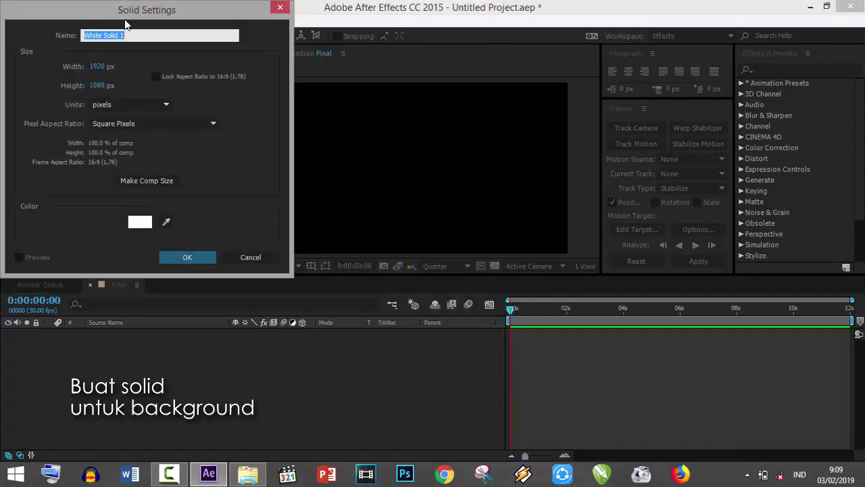
{"action": "type", "text": "BG"}
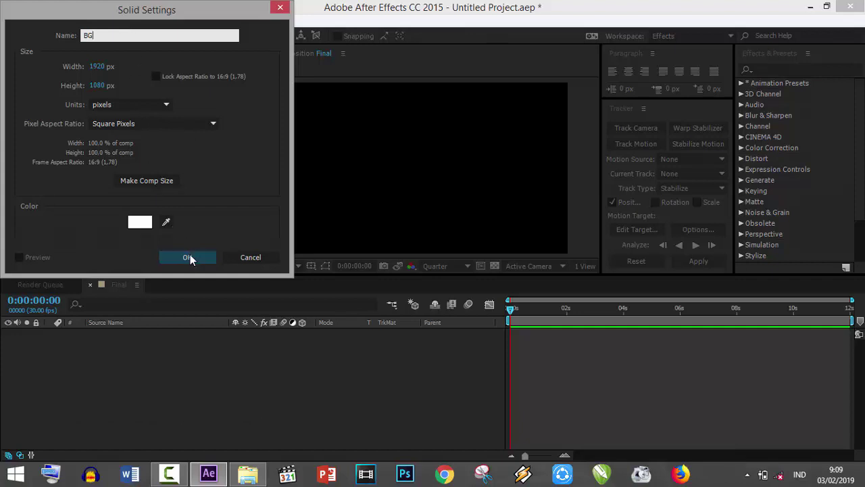
{"action": "left_click", "coordinate": [189, 256]}
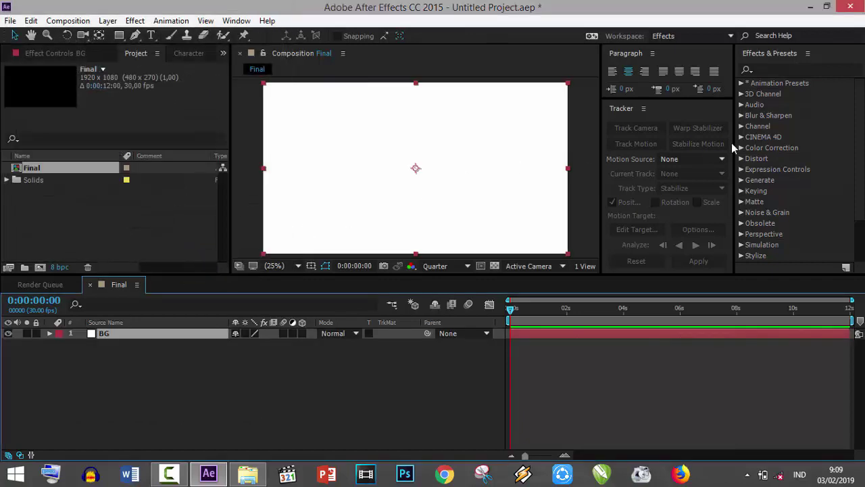
{"action": "left_click", "coordinate": [789, 68]}
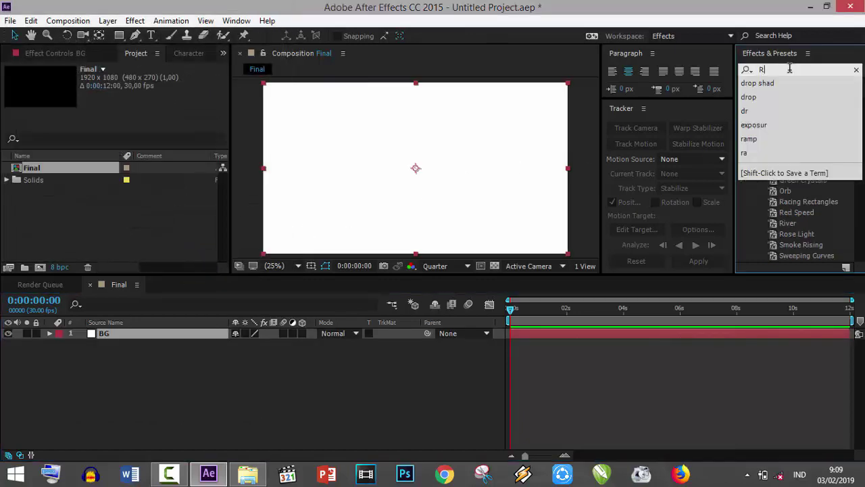
- Apply Gradient Ramp to the BG solid and move its start point down
{"action": "type", "text": "Ramp"}
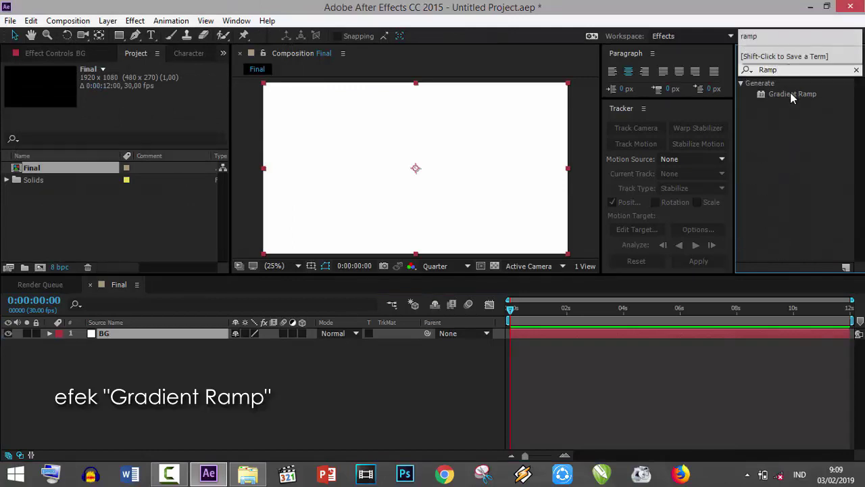
{"action": "left_click_drag", "start_coordinate": [796, 94], "coordinate": [397, 138]}
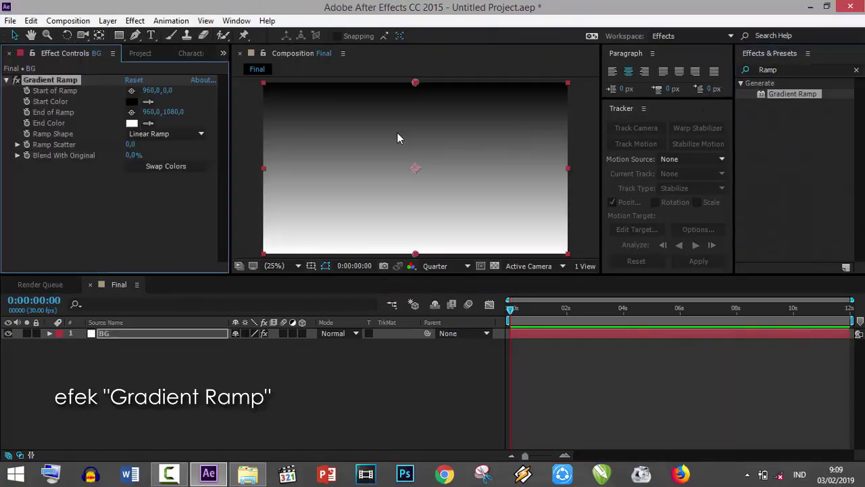
{"action": "left_click_drag", "start_coordinate": [416, 83], "coordinate": [414, 121]}
- Set the ramp's start colour to light grey E3E3E3 and end colour to grey 797979
{"action": "left_click", "coordinate": [131, 101]}
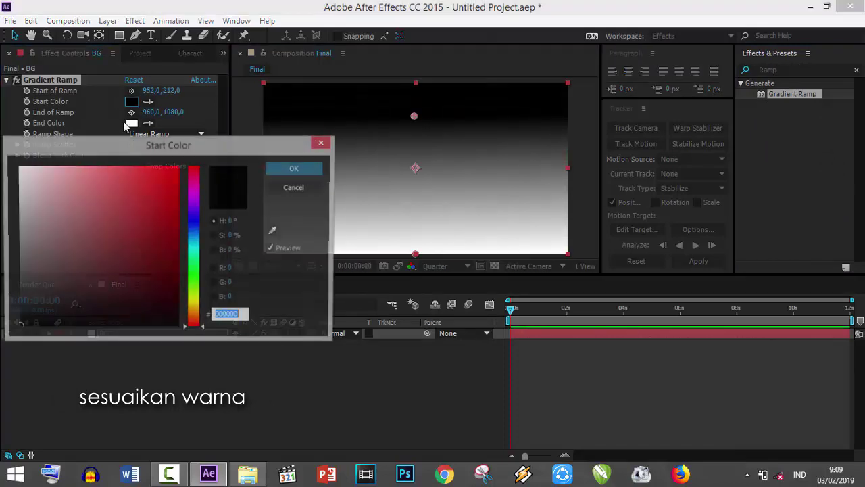
{"action": "left_click_drag", "start_coordinate": [30, 184], "coordinate": [18, 182]}
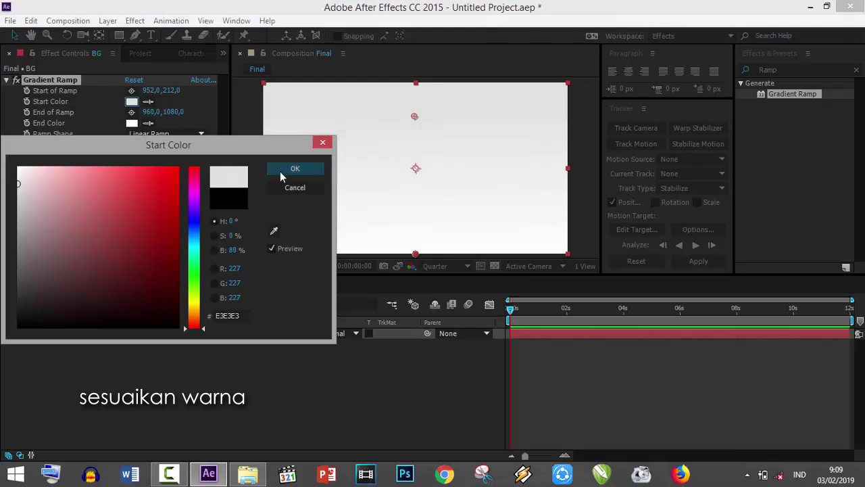
{"action": "left_click", "coordinate": [295, 168]}
{"action": "left_click", "coordinate": [131, 123]}
{"action": "left_click_drag", "start_coordinate": [45, 226], "coordinate": [18, 252]}
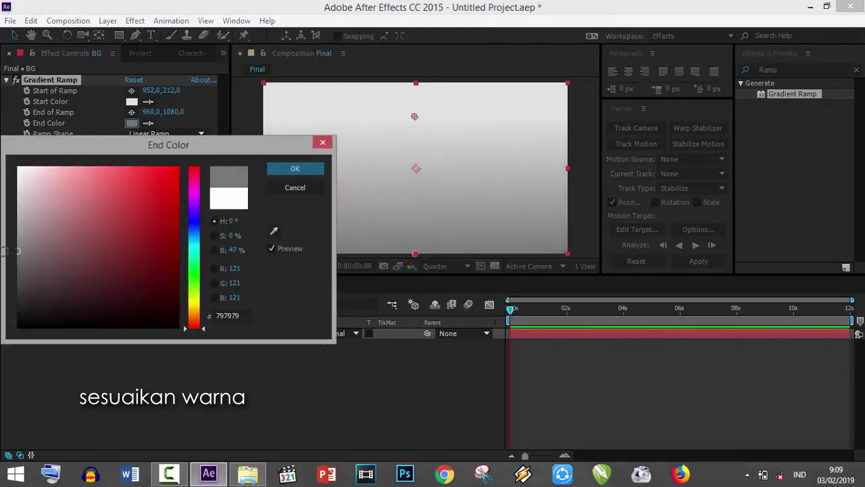
{"action": "left_click_drag", "start_coordinate": [4, 252], "coordinate": [4, 243]}
{"action": "left_click", "coordinate": [295, 168]}
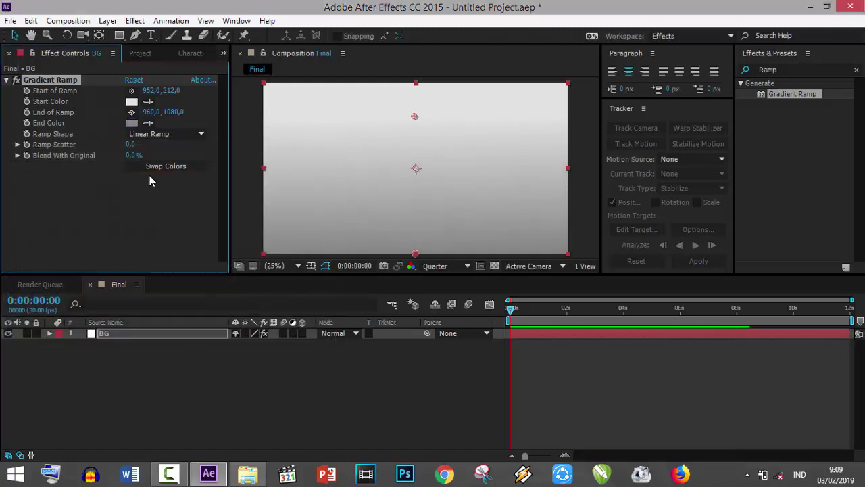
- Make the ramp Radial and drag its end point out to 1344,1344
{"action": "left_click", "coordinate": [161, 135]}
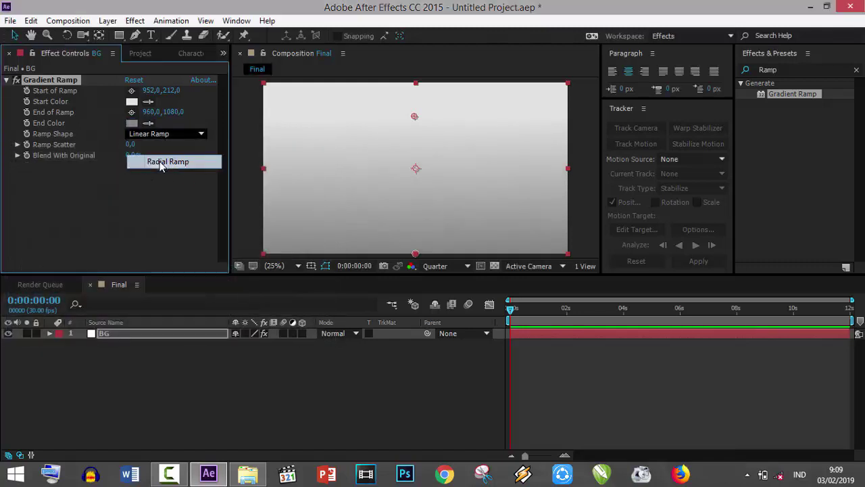
{"action": "left_click", "coordinate": [166, 162]}
{"action": "left_click_drag", "start_coordinate": [414, 120], "coordinate": [415, 122]}
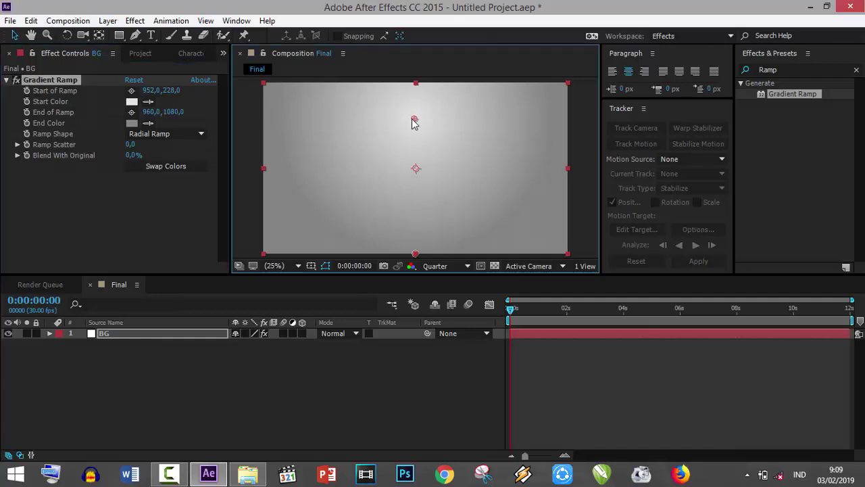
{"action": "left_click_drag", "start_coordinate": [417, 257], "coordinate": [478, 305]}
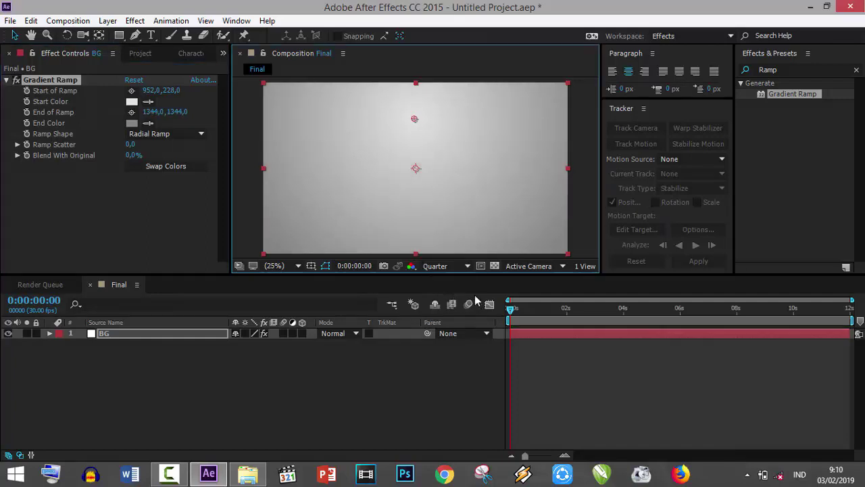
{"action": "left_click", "coordinate": [593, 231]}
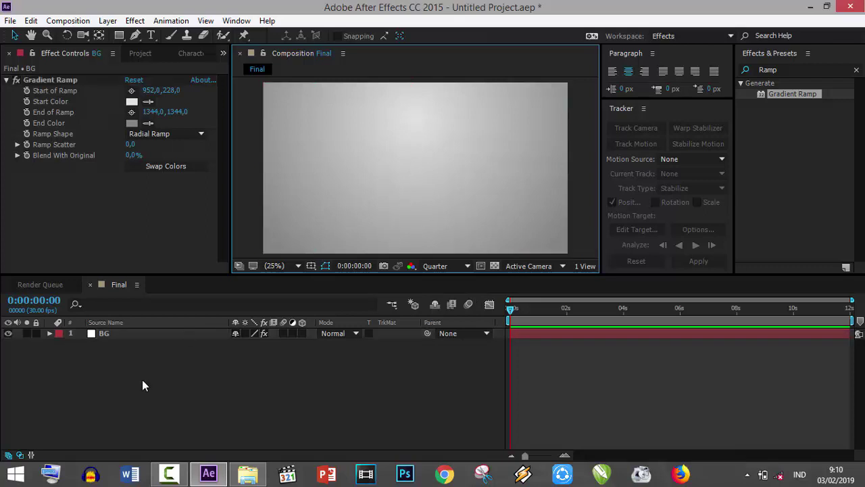
- Add an OUR TEAM text layer and move it near the top centre
{"action": "right_click", "coordinate": [200, 378]}
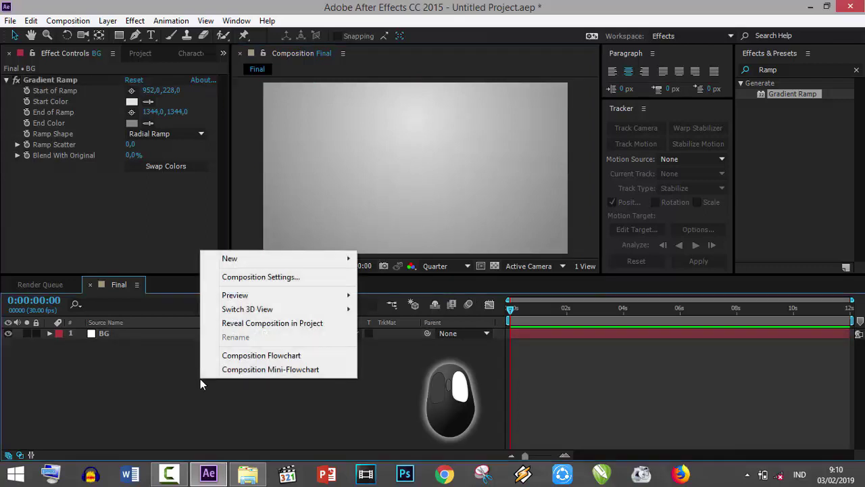
{"action": "mouse_move", "coordinate": [283, 263]}
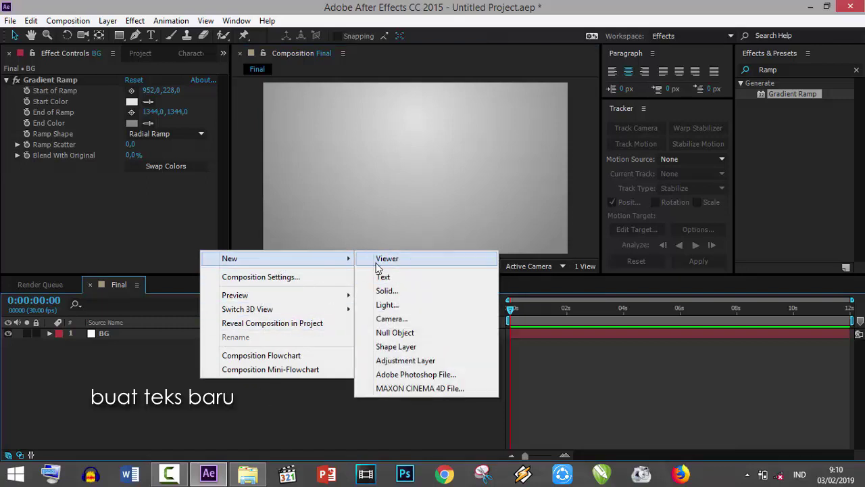
{"action": "left_click", "coordinate": [399, 282]}
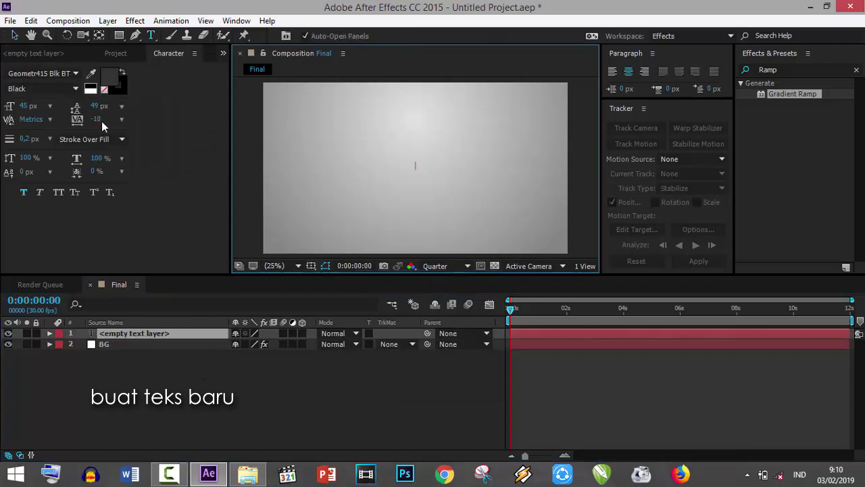
{"action": "type", "text": "ou"}
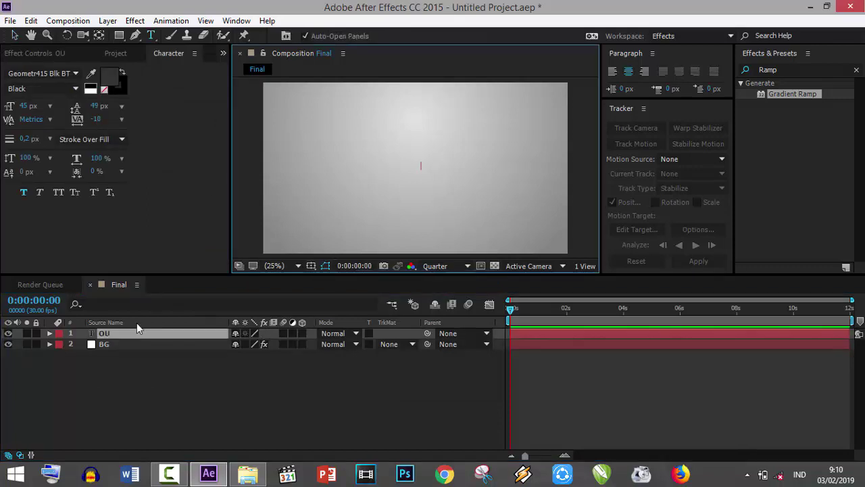
{"action": "type", "text": "R T"}
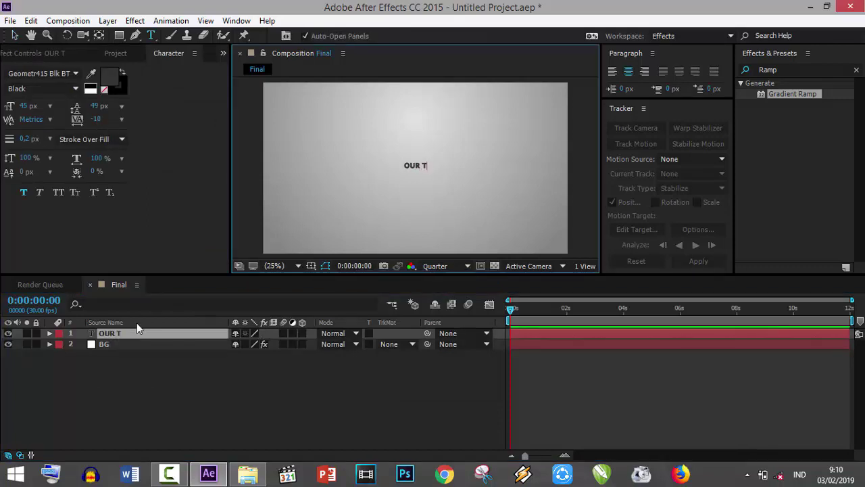
{"action": "type", "text": "EAM"}
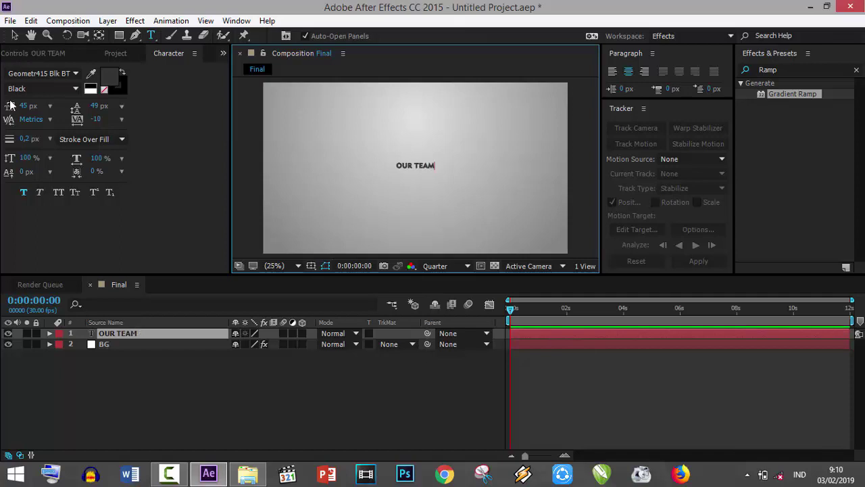
{"action": "left_click", "coordinate": [14, 35]}
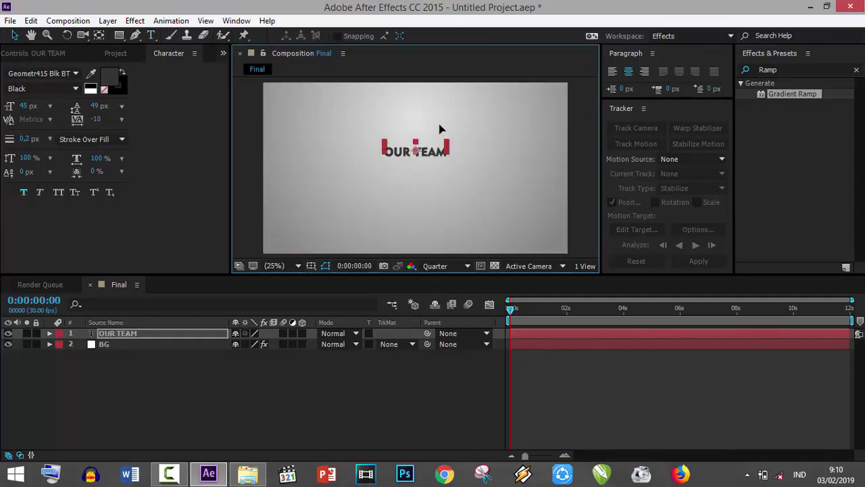
{"action": "left_click_drag", "start_coordinate": [439, 162], "coordinate": [441, 101]}
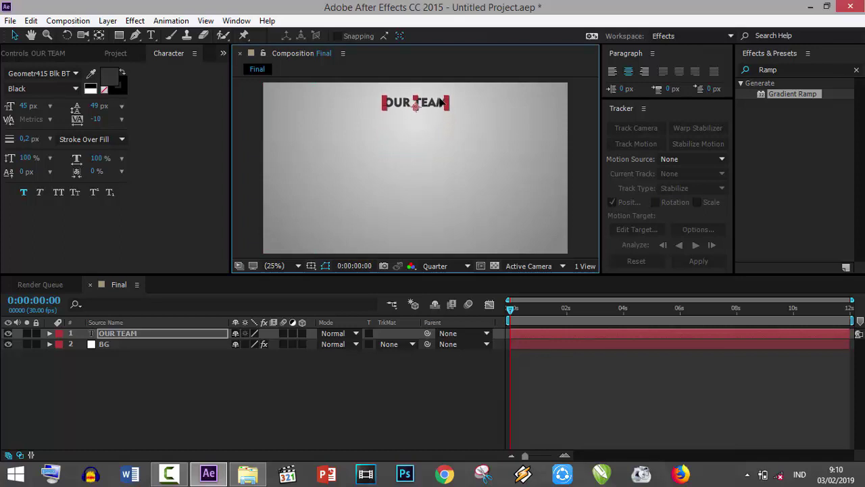
- Colour the OUR TEAM text dark red 882A2A
{"action": "left_click", "coordinate": [110, 76]}
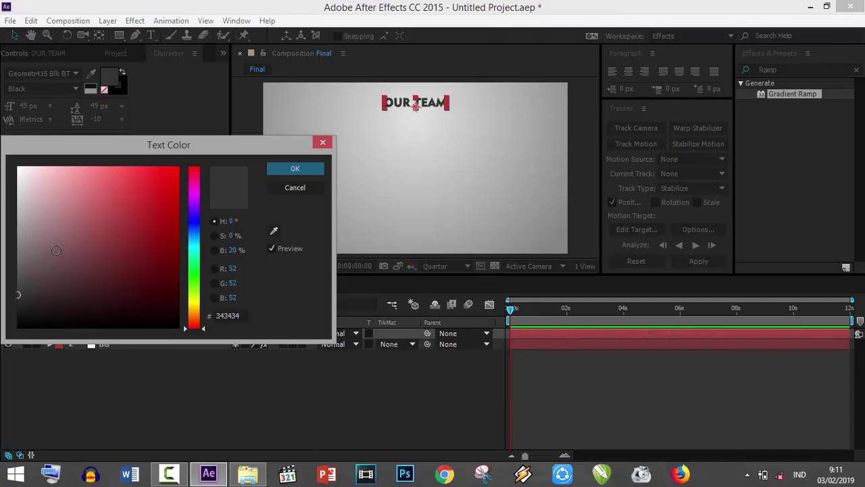
{"action": "mouse_move", "coordinate": [56, 250]}
{"action": "left_mouse_down"}
{"action": "mouse_move", "coordinate": [120, 215]}
{"action": "mouse_move", "coordinate": [129, 241]}
{"action": "left_mouse_up"}
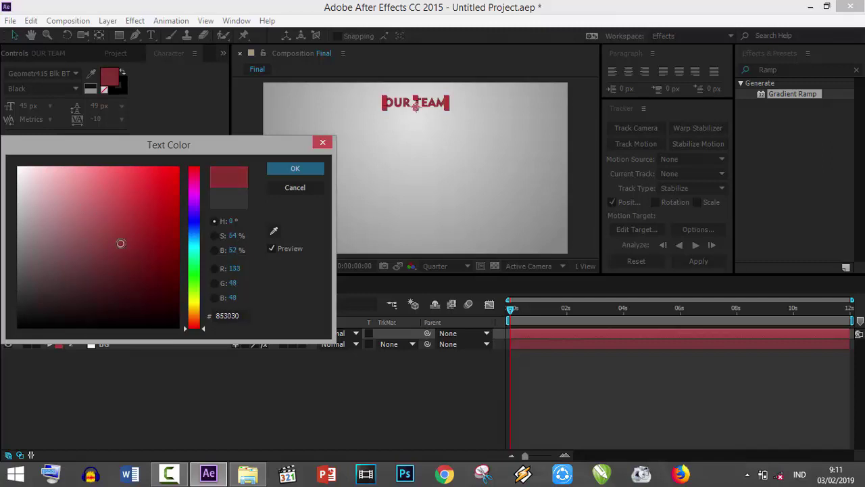
{"action": "left_click", "coordinate": [283, 187]}
{"action": "left_click", "coordinate": [767, 69]}
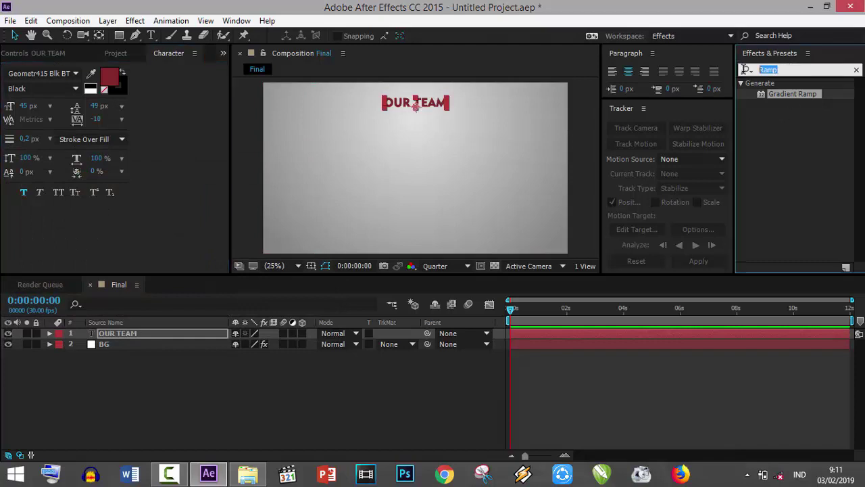
- Apply CC Light Sweep to the OUR TEAM title and position its centre
{"action": "type", "text": "cc Li"}
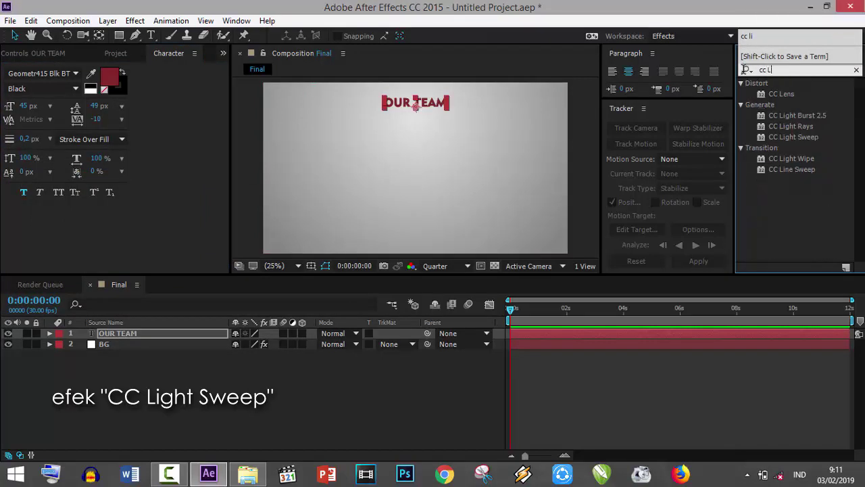
{"action": "type", "text": "g"}
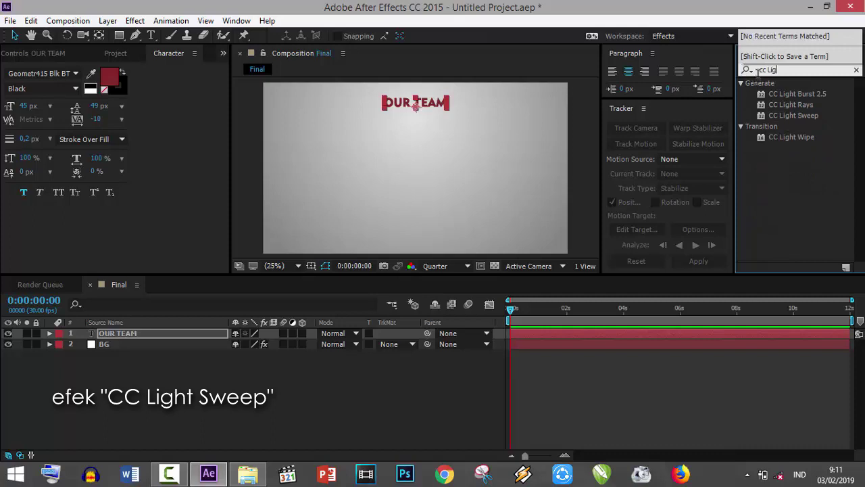
{"action": "left_click", "coordinate": [800, 117]}
{"action": "mouse_move", "coordinate": [805, 116]}
{"action": "left_mouse_down"}
{"action": "mouse_move", "coordinate": [440, 111]}
{"action": "mouse_move", "coordinate": [419, 122]}
{"action": "left_mouse_up"}
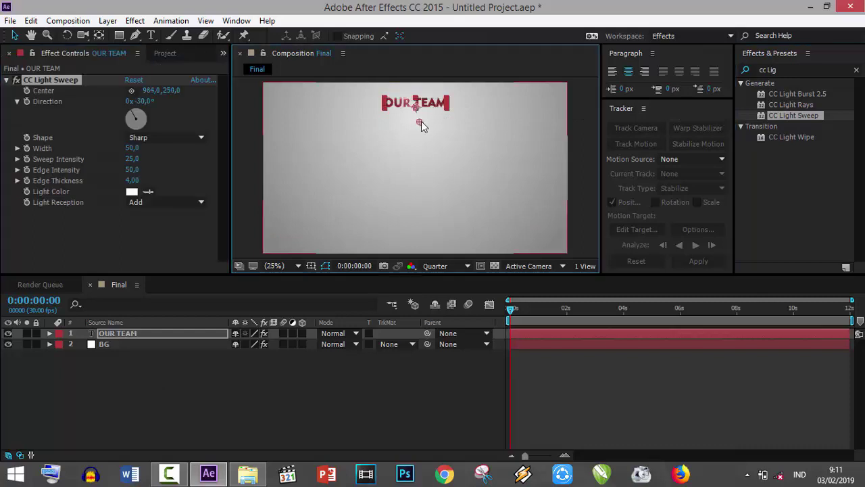
{"action": "scroll", "coordinate": [425, 119], "scroll_direction": "up", "scroll_amount": 1}
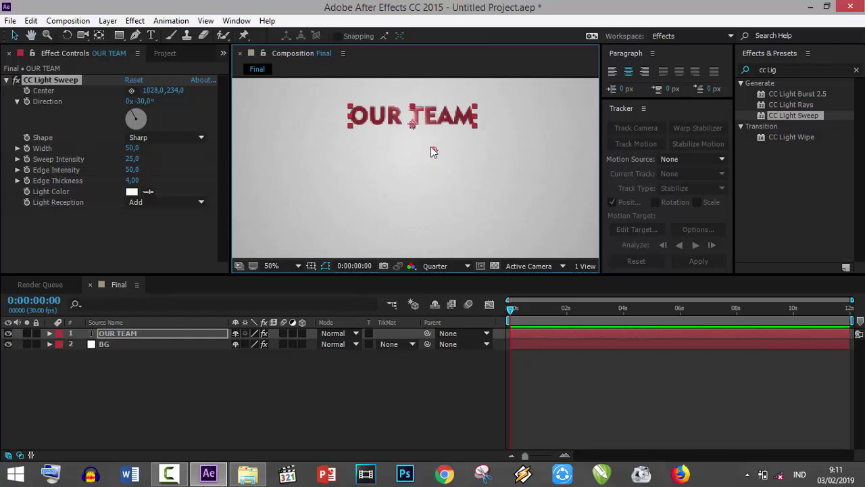
{"action": "left_click_drag", "start_coordinate": [434, 151], "coordinate": [431, 146]}
- Set the light sweep direction to -70°, width 72, sweep intensity 22, edge intensity 57
{"action": "left_click_drag", "start_coordinate": [131, 112], "coordinate": [126, 119]}
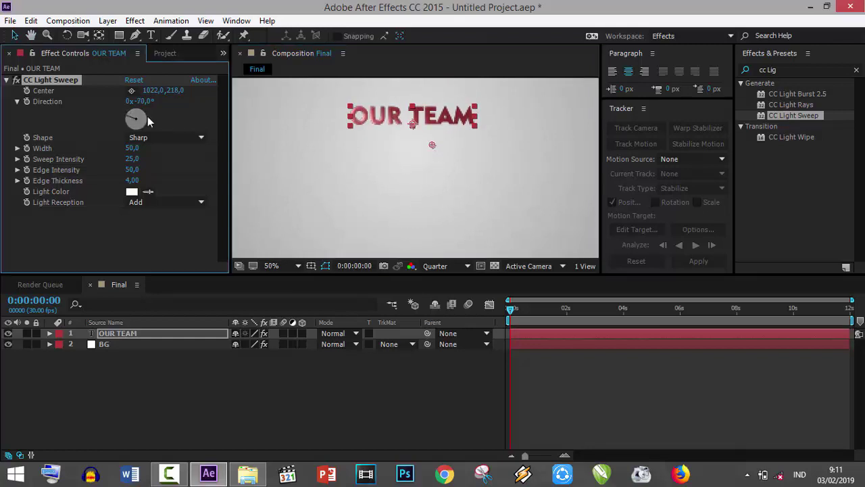
{"action": "left_click_drag", "start_coordinate": [434, 148], "coordinate": [450, 137]}
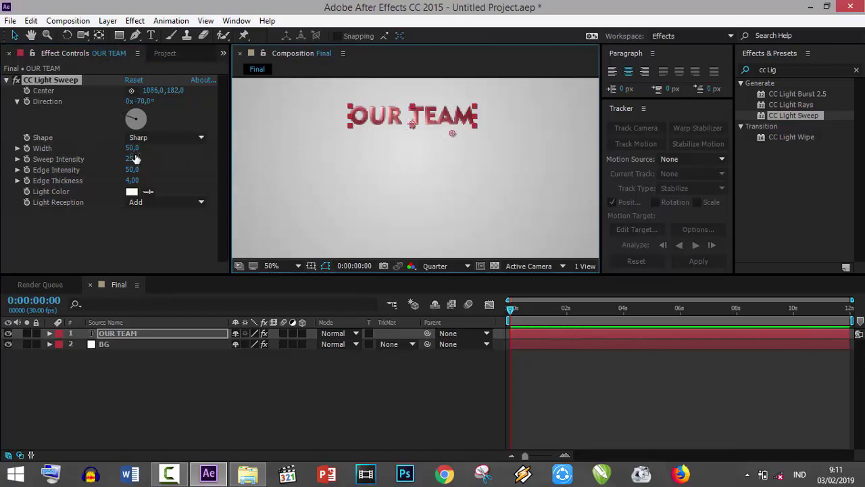
{"action": "left_click_drag", "start_coordinate": [129, 150], "coordinate": [143, 148]}
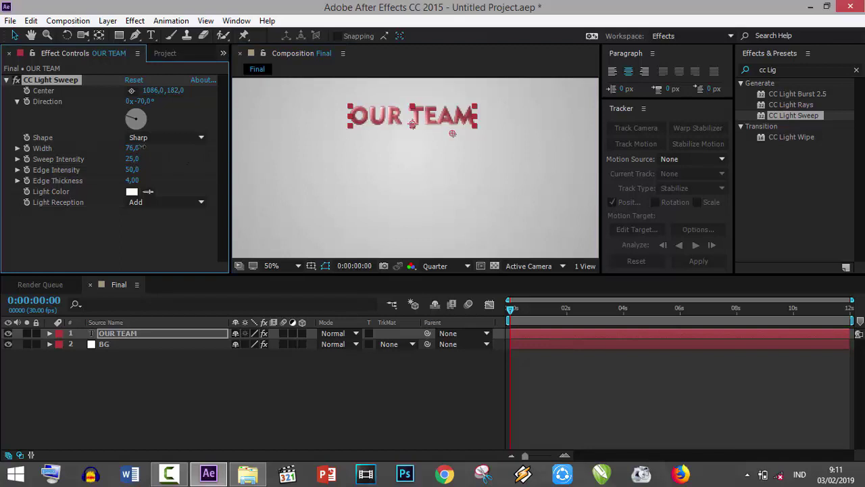
{"action": "left_click_drag", "start_coordinate": [133, 158], "coordinate": [138, 169]}
{"action": "scroll", "coordinate": [493, 148], "scroll_direction": "down", "scroll_amount": 2}
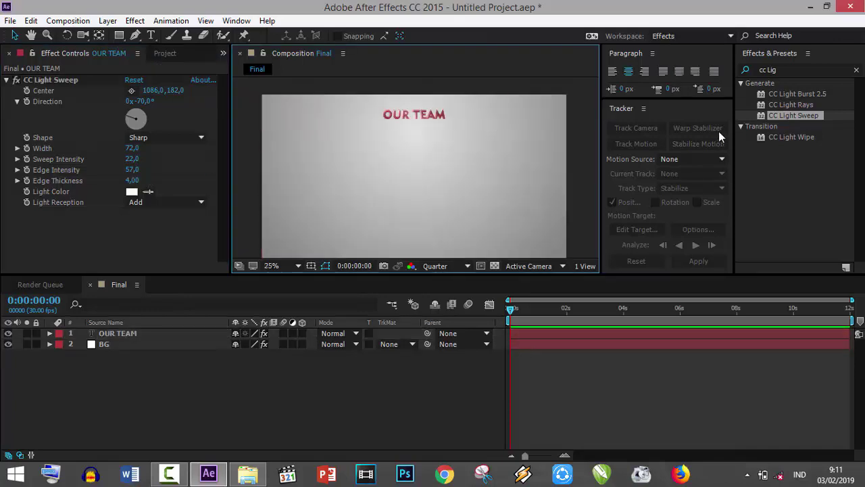
{"action": "left_click", "coordinate": [785, 69]}
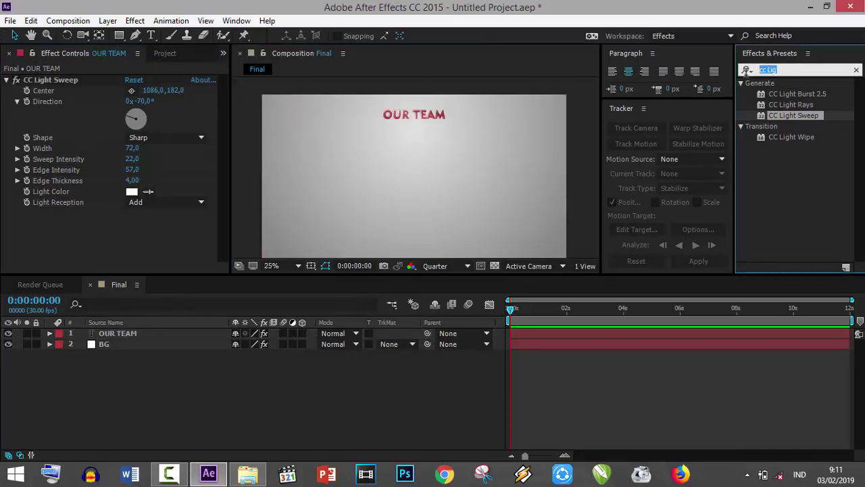
- Give OUR TEAM a Drop Shadow with 43% opacity, distance 11, softness 25
{"action": "type", "text": "drop"}
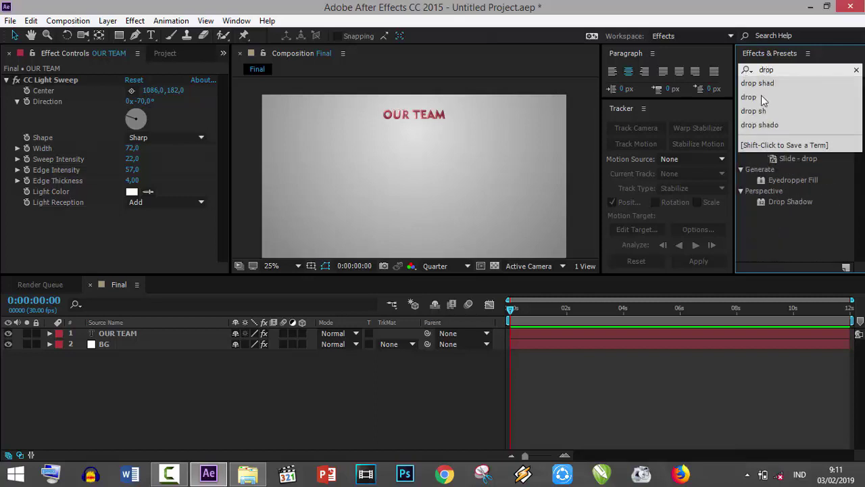
{"action": "left_click_drag", "start_coordinate": [791, 202], "coordinate": [410, 114]}
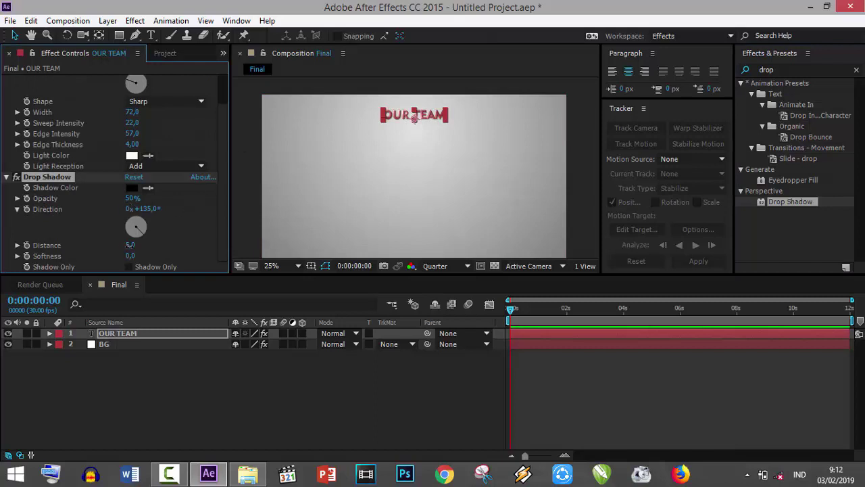
{"action": "left_click_drag", "start_coordinate": [130, 245], "coordinate": [143, 257]}
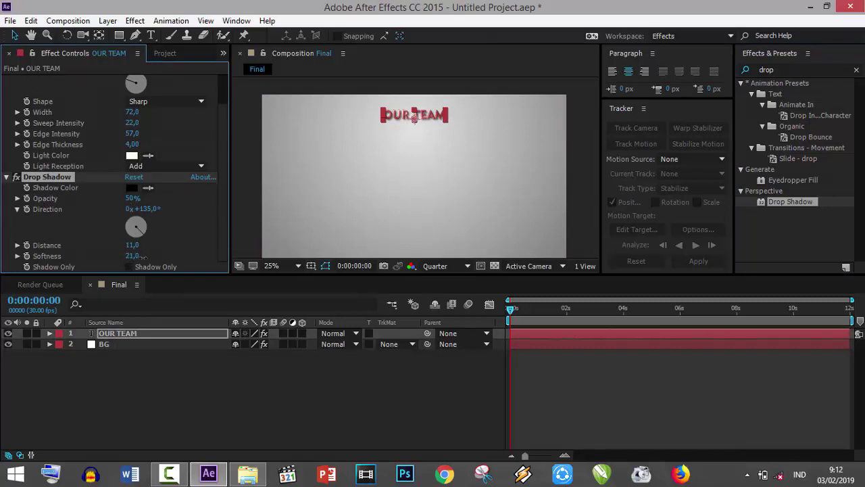
{"action": "left_click_drag", "start_coordinate": [132, 198], "coordinate": [123, 198]}
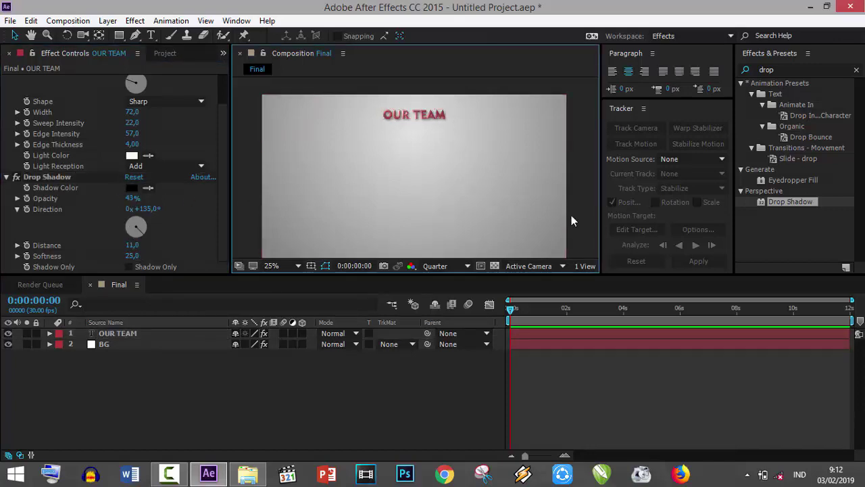
{"action": "left_click", "coordinate": [366, 359]}
- Select the eight Team PNG images in their folder for import
{"action": "left_click", "coordinate": [169, 54]}
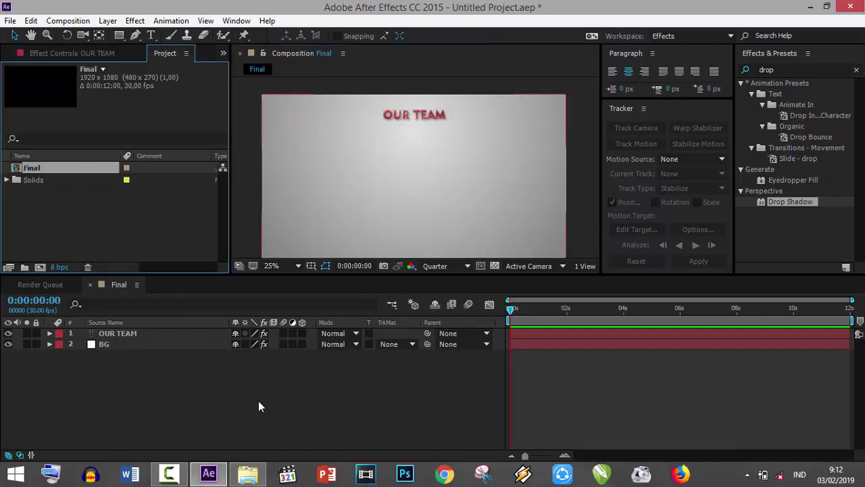
{"action": "mouse_move", "coordinate": [256, 478]}
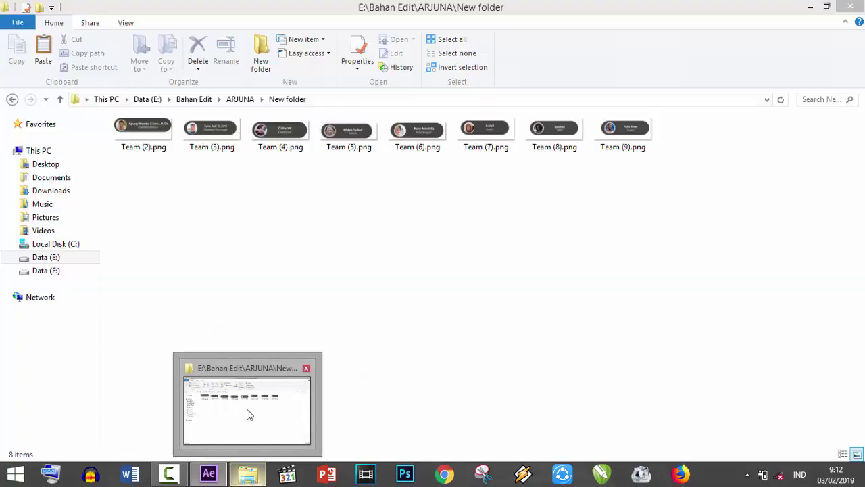
{"action": "left_click", "coordinate": [247, 411]}
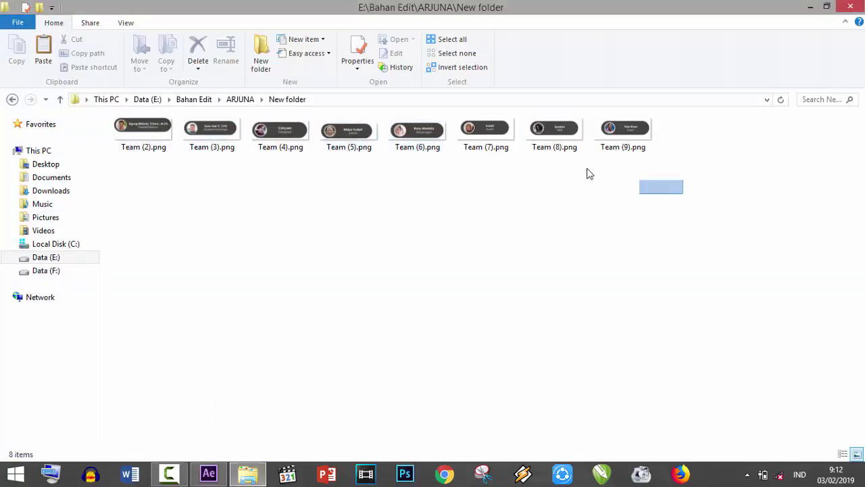
{"action": "mouse_move", "coordinate": [587, 174]}
{"action": "left_mouse_down"}
{"action": "mouse_move", "coordinate": [153, 128]}
{"action": "mouse_move", "coordinate": [219, 413]}
{"action": "mouse_move", "coordinate": [208, 482]}
{"action": "left_mouse_up"}
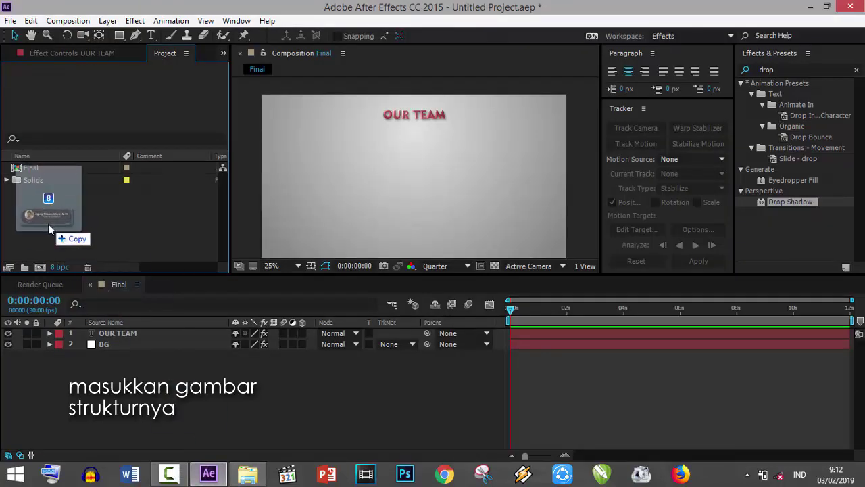
- Import the Team PNGs and place a scaled-down Team (2) card under OUR TEAM
{"action": "left_click_drag", "start_coordinate": [208, 481], "coordinate": [47, 222]}
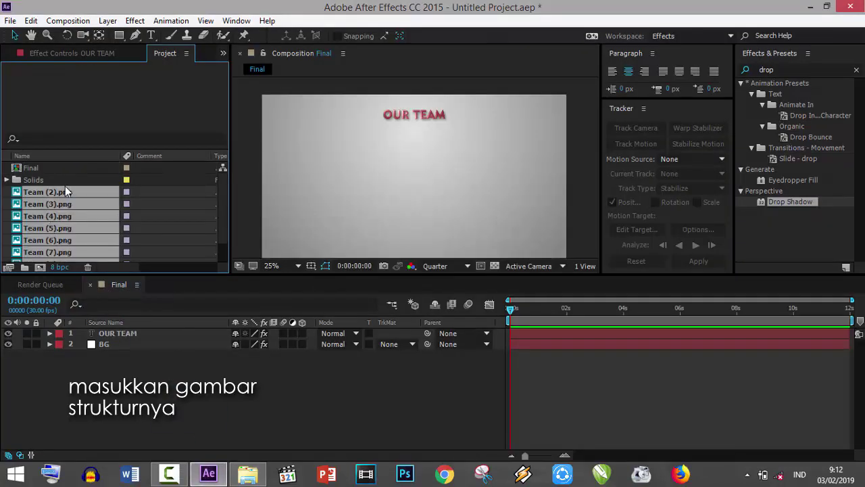
{"action": "left_click", "coordinate": [50, 191]}
{"action": "mouse_move", "coordinate": [50, 192]}
{"action": "left_mouse_down"}
{"action": "mouse_move", "coordinate": [123, 379]}
{"action": "mouse_move", "coordinate": [125, 338]}
{"action": "left_mouse_up"}
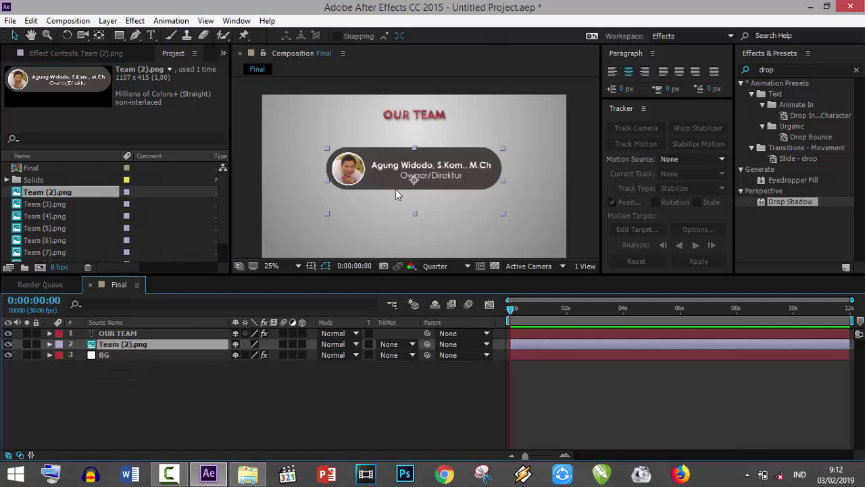
{"action": "left_click", "coordinate": [502, 213]}
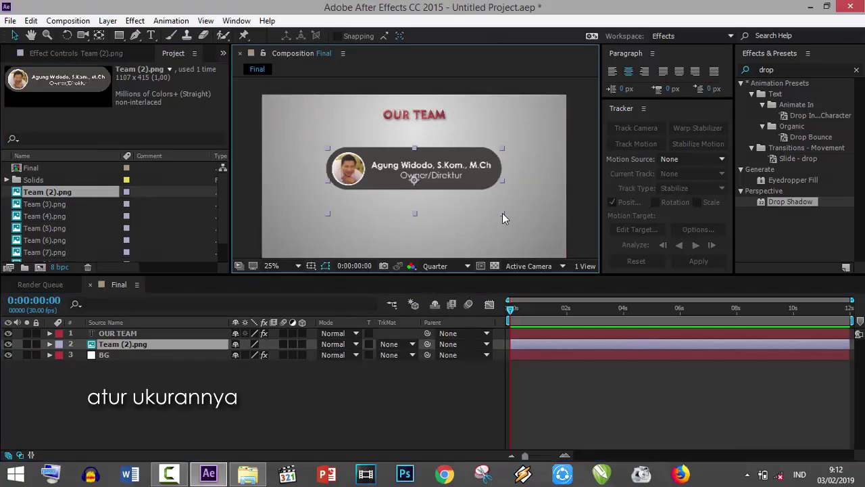
{"action": "left_click_drag", "start_coordinate": [502, 213], "coordinate": [467, 199]}
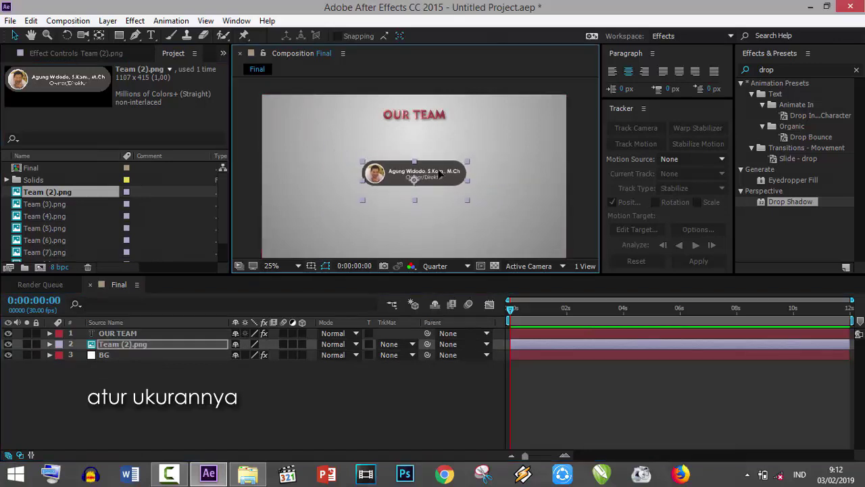
{"action": "left_click_drag", "start_coordinate": [440, 174], "coordinate": [437, 148]}
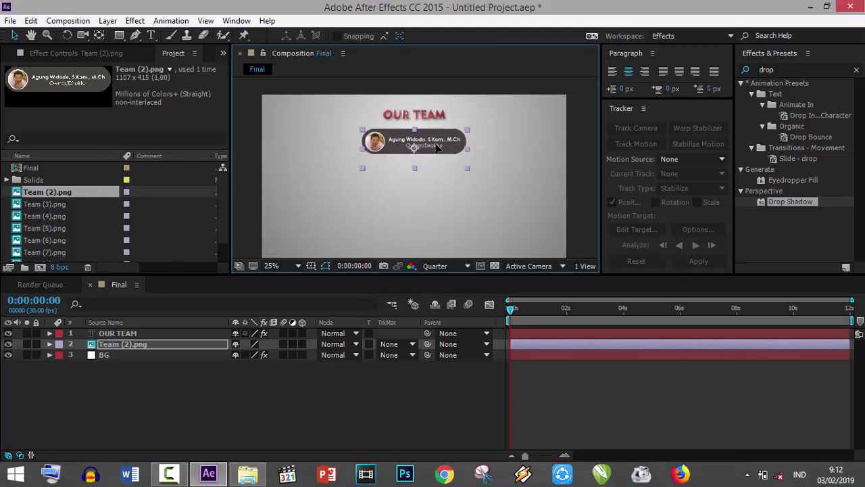
- Add Team (3) through Team (9) to Final and scale them down to match
{"action": "left_click", "coordinate": [32, 204]}
{"action": "scroll", "coordinate": [35, 214], "scroll_direction": "down", "scroll_amount": 1}
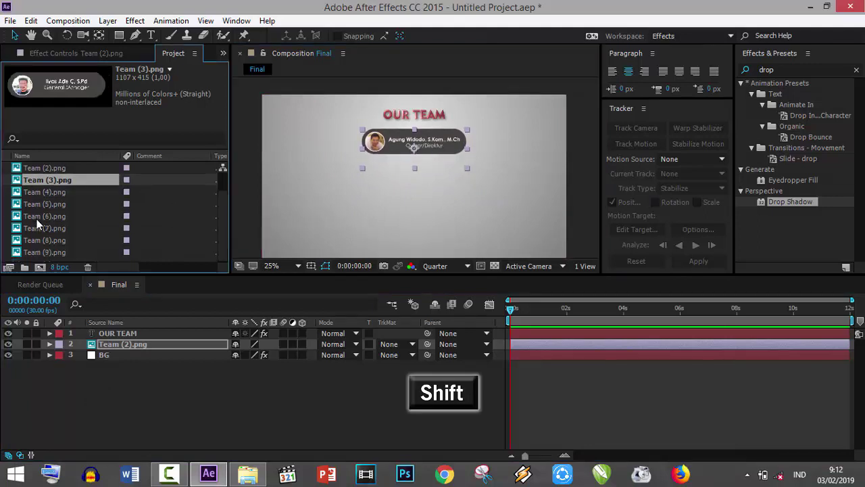
{"action": "left_click", "coordinate": [47, 250], "text": "shift"}
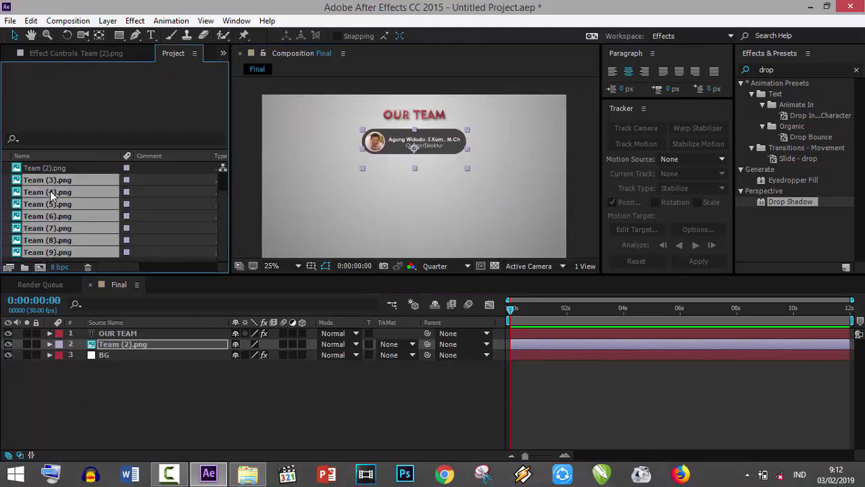
{"action": "left_click_drag", "start_coordinate": [49, 182], "coordinate": [108, 345]}
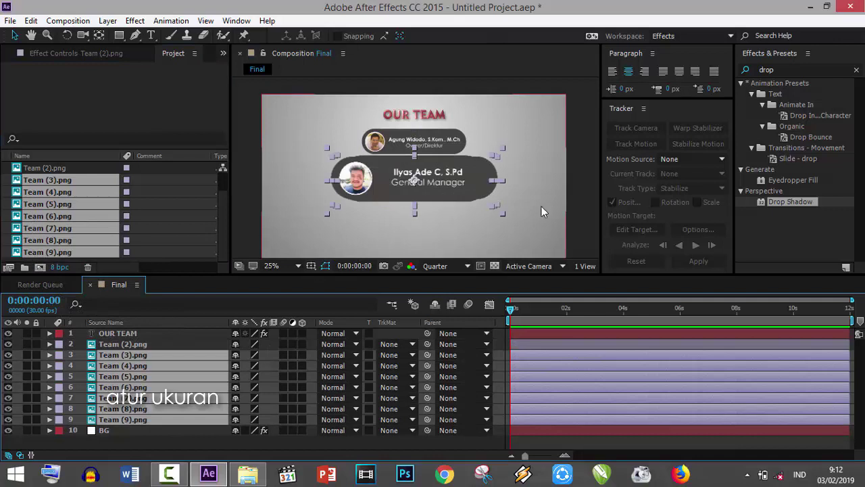
{"action": "left_click_drag", "start_coordinate": [502, 214], "coordinate": [487, 201]}
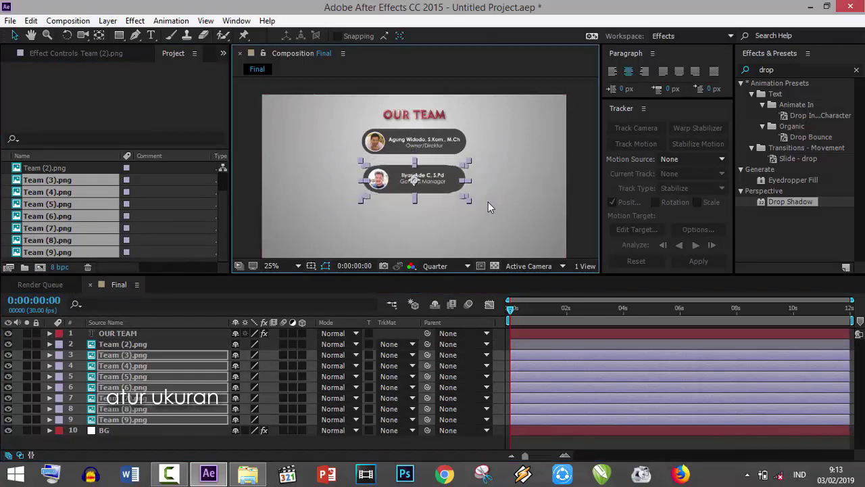
- Spread the stacked team cards into an org chart: top card, two rows of three, bottom card
{"action": "left_click", "coordinate": [542, 197]}
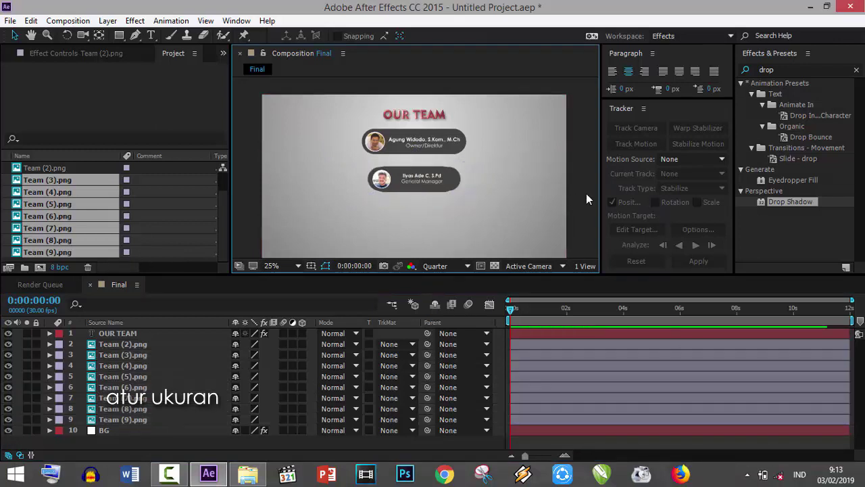
{"action": "left_click_drag", "start_coordinate": [431, 183], "coordinate": [349, 182]}
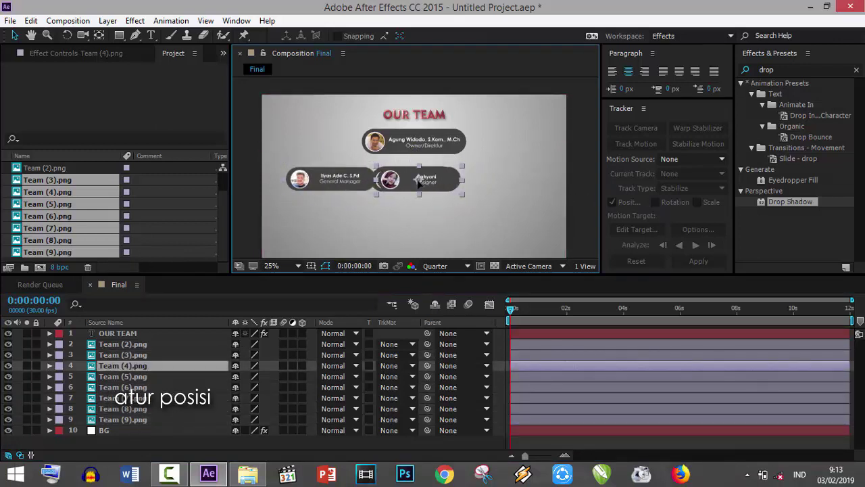
{"action": "mouse_move", "coordinate": [412, 183]}
{"action": "left_mouse_down"}
{"action": "mouse_move", "coordinate": [323, 208]}
{"action": "mouse_move", "coordinate": [412, 220]}
{"action": "mouse_move", "coordinate": [507, 181]}
{"action": "mouse_move", "coordinate": [510, 217]}
{"action": "left_mouse_up"}
{"action": "mouse_move", "coordinate": [430, 184]}
{"action": "left_mouse_down"}
{"action": "mouse_move", "coordinate": [419, 239]}
{"action": "mouse_move", "coordinate": [331, 238]}
{"action": "left_mouse_up"}
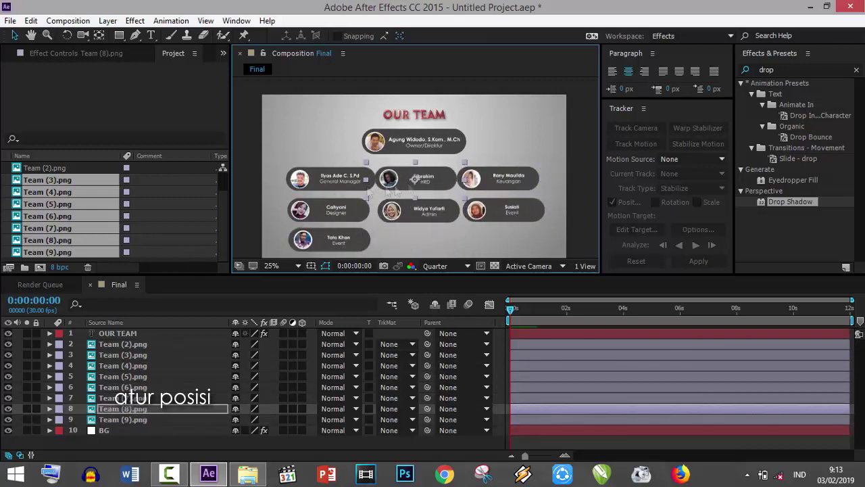
{"action": "left_click", "coordinate": [382, 201]}
{"action": "left_click_drag", "start_coordinate": [333, 179], "coordinate": [328, 177]}
{"action": "left_click_drag", "start_coordinate": [414, 141], "coordinate": [413, 143]}
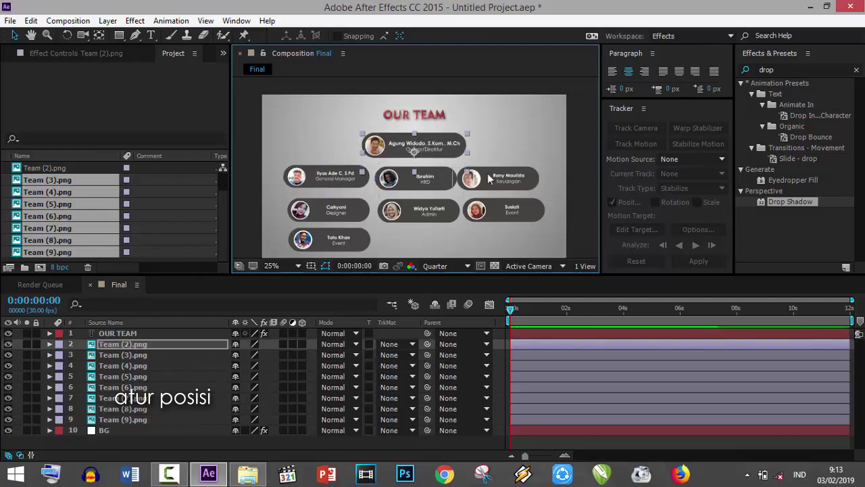
{"action": "left_click_drag", "start_coordinate": [498, 178], "coordinate": [504, 176]}
{"action": "left_click_drag", "start_coordinate": [488, 209], "coordinate": [492, 213]}
{"action": "left_click", "coordinate": [416, 211]}
{"action": "left_click_drag", "start_coordinate": [329, 239], "coordinate": [419, 242]}
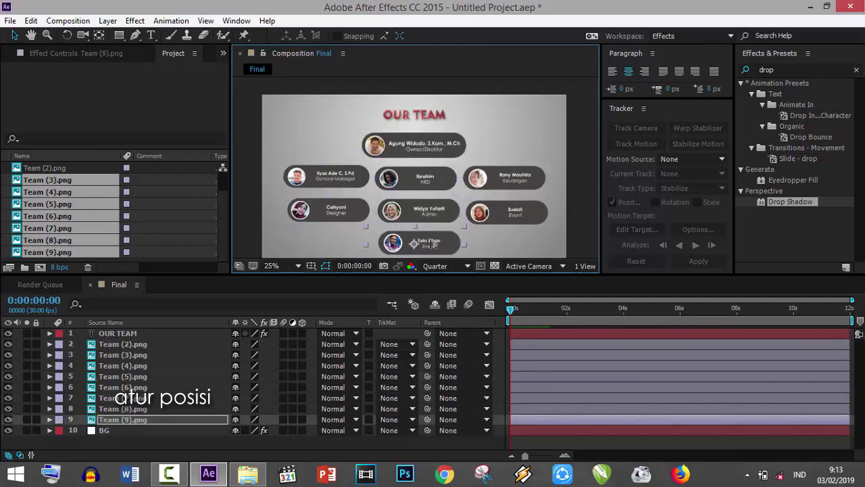
- Select all eight team cards and shrink them slightly together
{"action": "left_click", "coordinate": [501, 215], "text": "shift"}
{"action": "left_click", "coordinate": [432, 210], "text": "shift"}
{"action": "left_click", "coordinate": [330, 210], "text": "shift"}
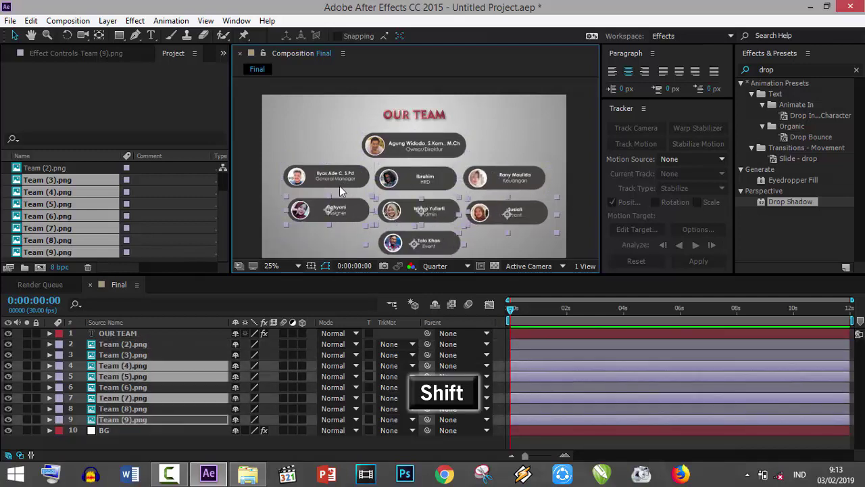
{"action": "left_click", "coordinate": [341, 177], "text": "shift"}
{"action": "left_click", "coordinate": [408, 175], "text": "shift"}
{"action": "left_click", "coordinate": [411, 152], "text": "shift"}
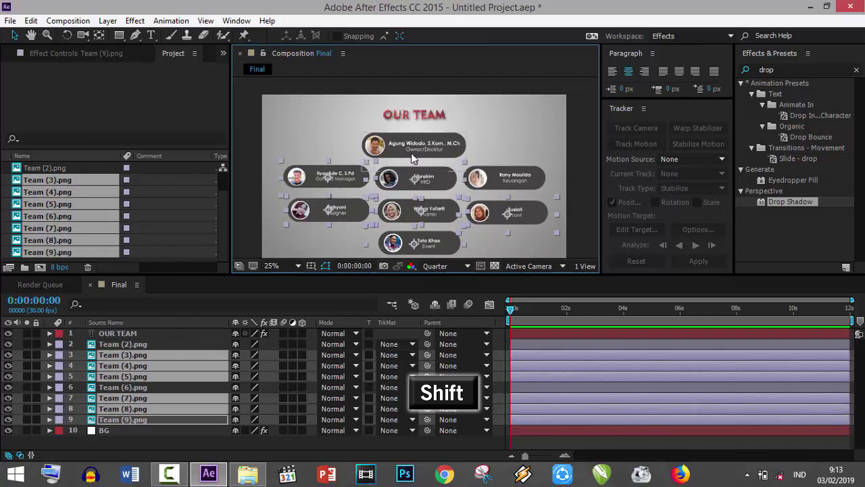
{"action": "left_click", "coordinate": [505, 179], "text": "shift"}
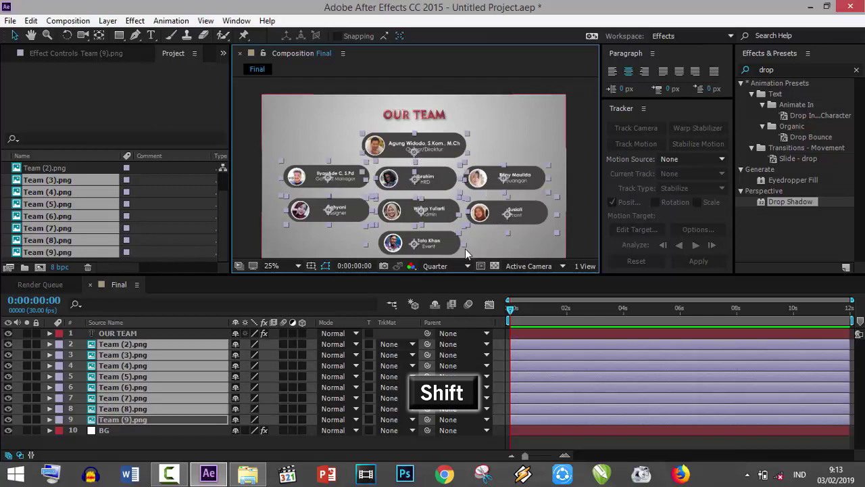
{"action": "key", "text": "alt+shift+KP_Subtract"}
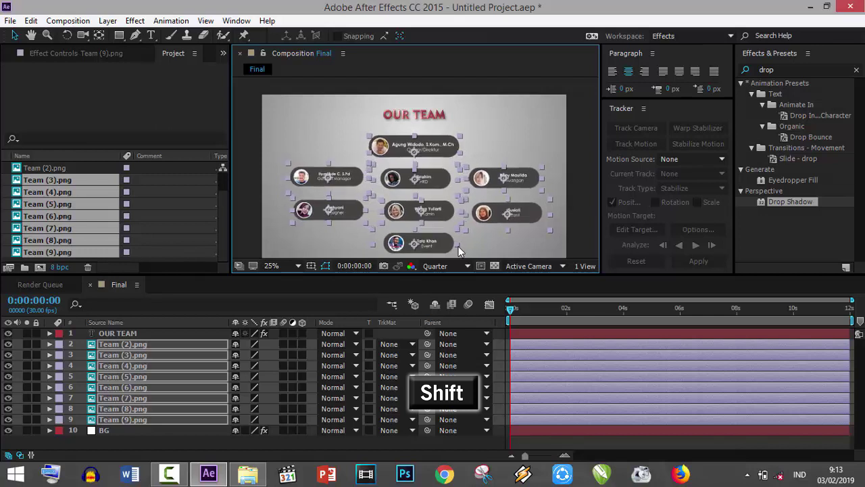
- Check the individual cards and nudge the bottom Team (9) card up a few pixels
{"action": "left_click", "coordinate": [583, 218]}
{"action": "left_click", "coordinate": [421, 179]}
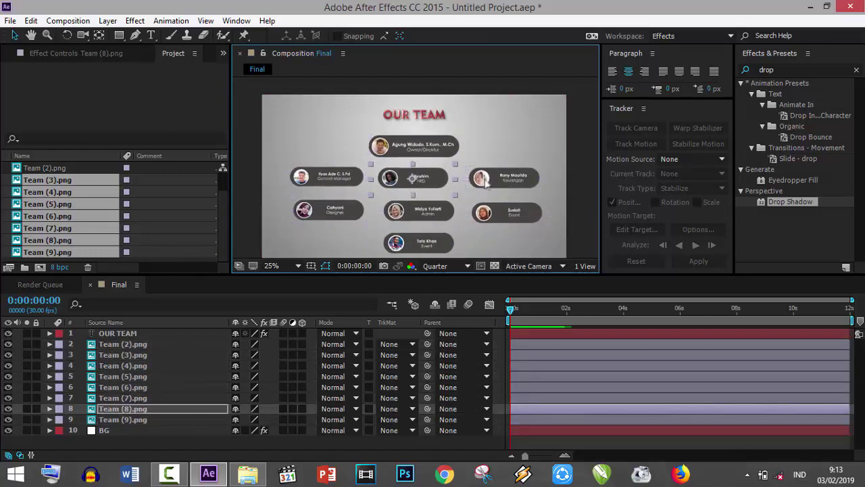
{"action": "left_click", "coordinate": [504, 174]}
{"action": "left_click", "coordinate": [340, 177]}
{"action": "left_click", "coordinate": [416, 177]}
{"action": "left_click", "coordinate": [415, 211]}
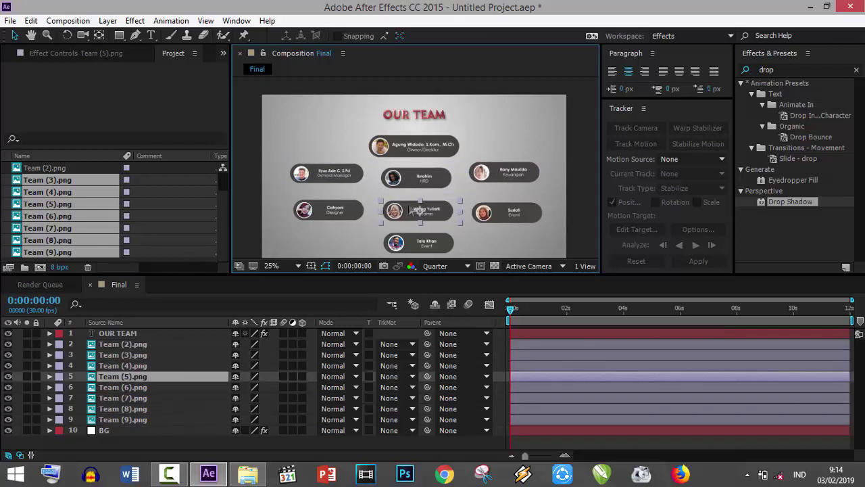
{"action": "left_click", "coordinate": [492, 204]}
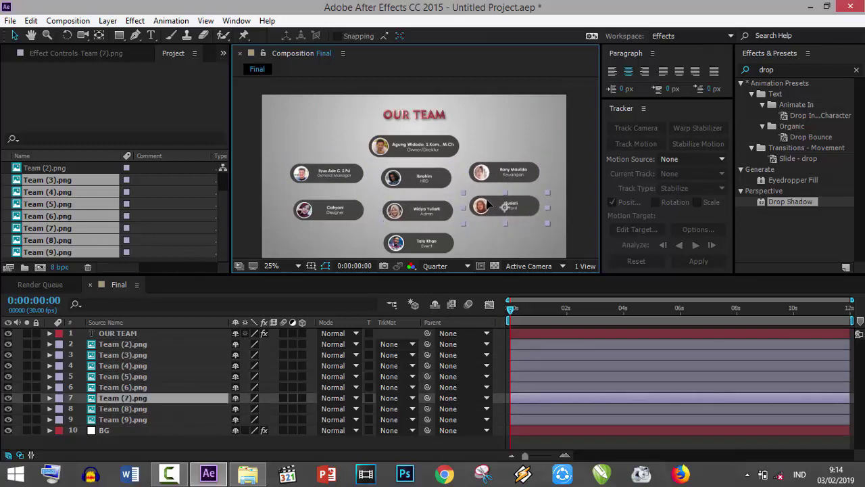
{"action": "left_click", "coordinate": [338, 208]}
{"action": "left_click_drag", "start_coordinate": [415, 242], "coordinate": [416, 239]}
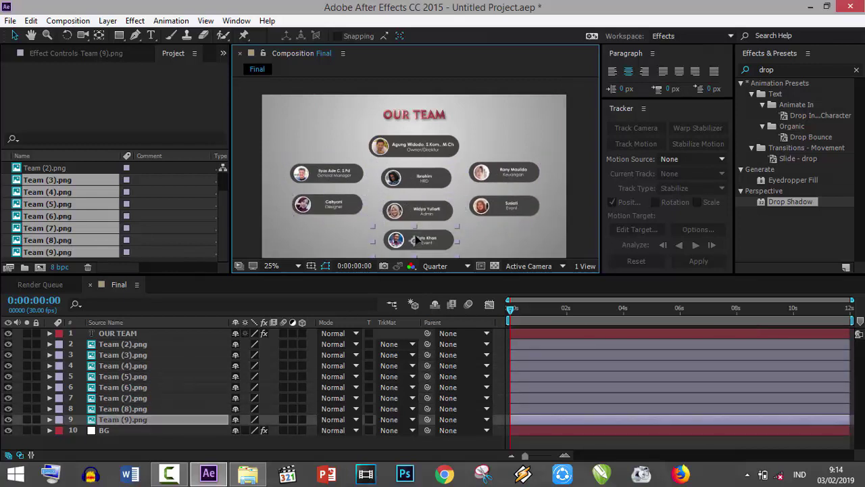
{"action": "left_click", "coordinate": [580, 212]}
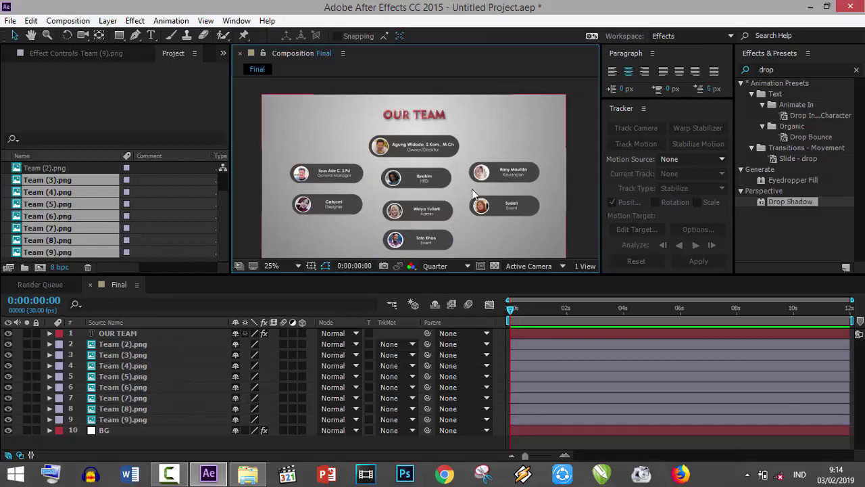
- Add a Drop Shadow to the top Team (2) card with distance 34 and softness 66
{"action": "left_click", "coordinate": [437, 146]}
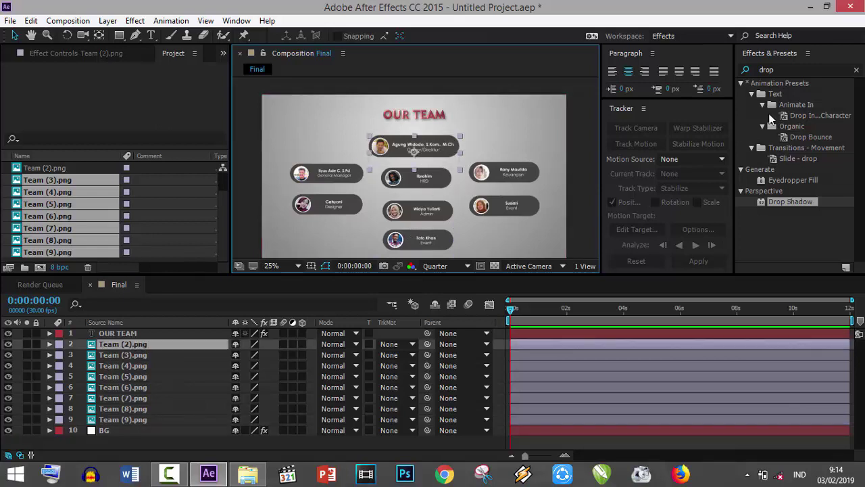
{"action": "left_click", "coordinate": [777, 70]}
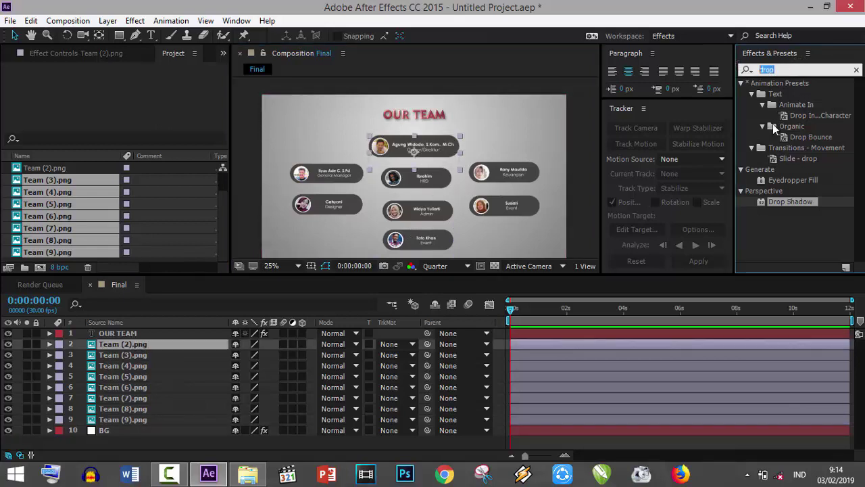
{"action": "type", "text": "sw"}
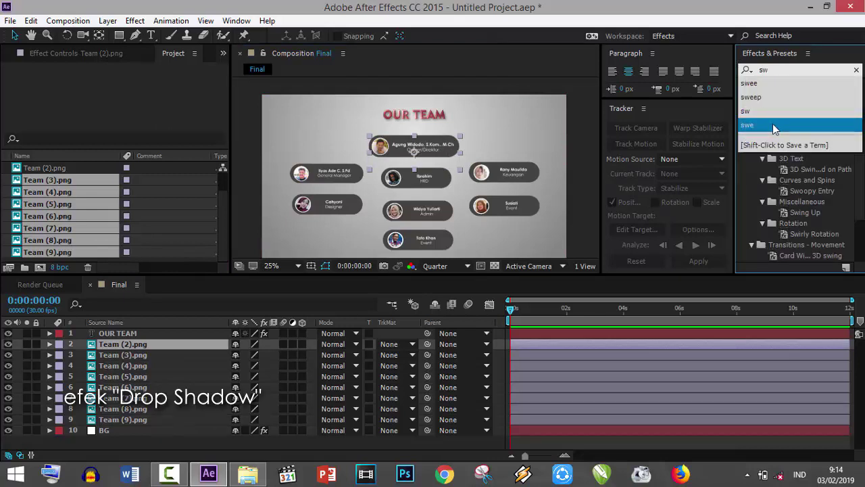
{"action": "key", "text": "BackSpace"}
{"action": "key", "text": "BackSpace"}
{"action": "type", "text": "dr"}
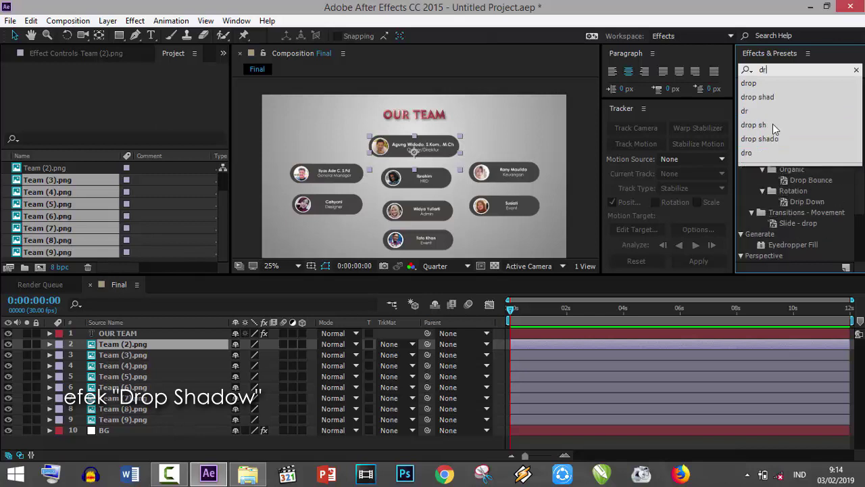
{"action": "type", "text": "op"}
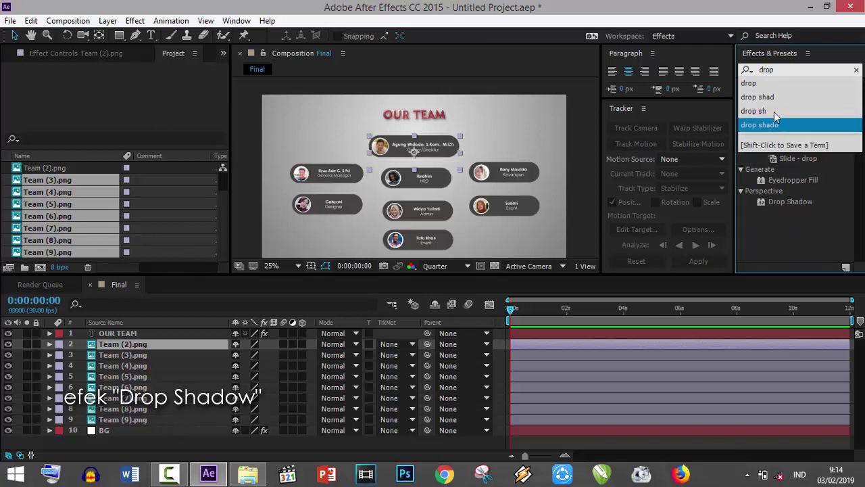
{"action": "left_click_drag", "start_coordinate": [785, 201], "coordinate": [466, 150]}
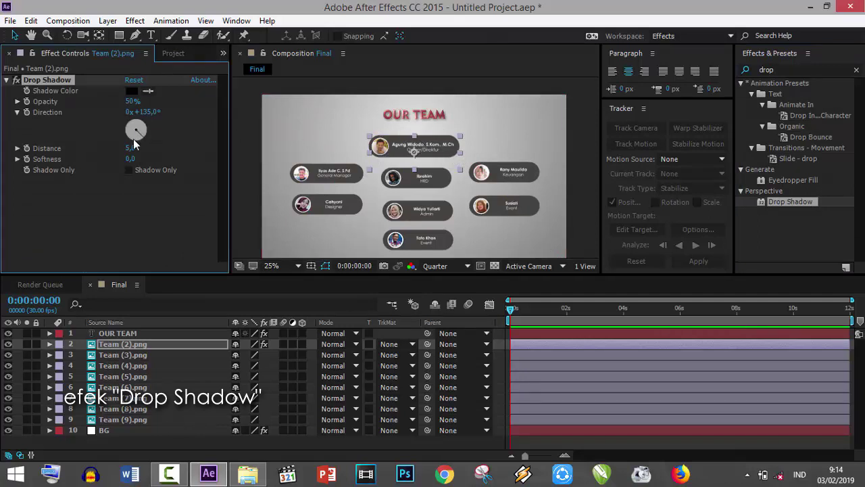
{"action": "left_click_drag", "start_coordinate": [130, 147], "coordinate": [141, 149]}
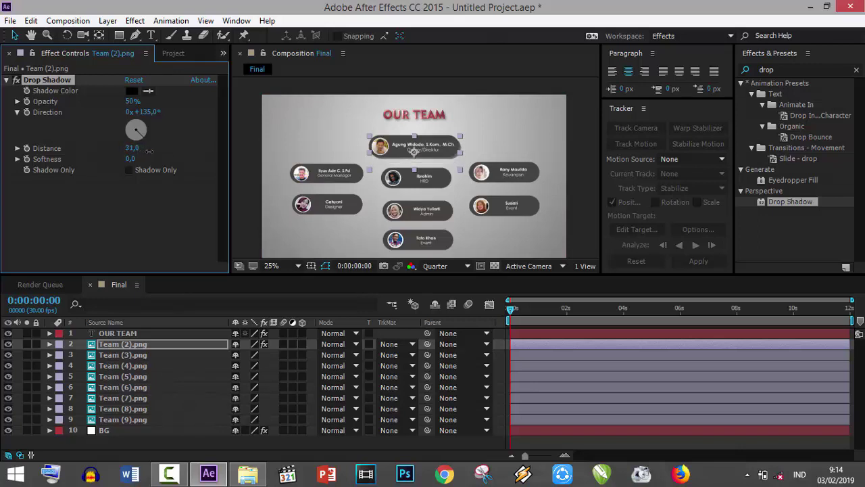
{"action": "left_click_drag", "start_coordinate": [131, 159], "coordinate": [141, 158]}
{"action": "key", "text": "space"}
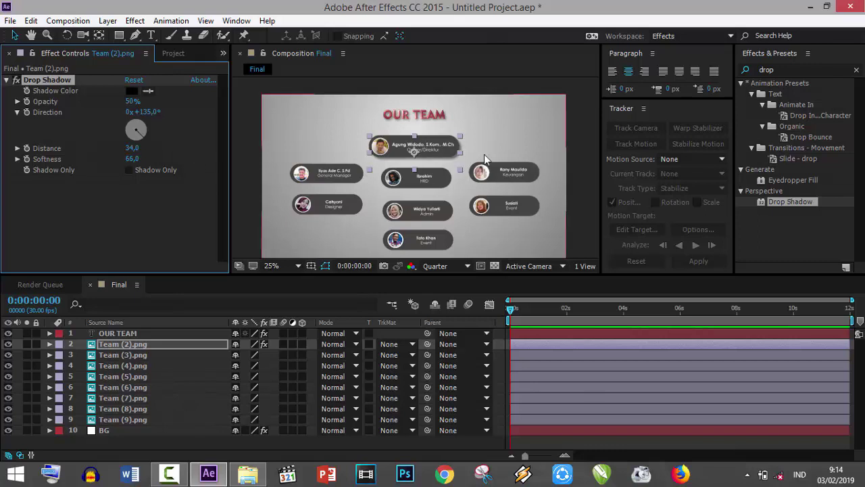
- Copy the Team (2) Drop Shadow and paste it onto Team (3) through Team (9)
{"action": "left_click", "coordinate": [48, 80]}
{"action": "key", "text": "ctrl+c"}
{"action": "left_click", "coordinate": [133, 353]}
{"action": "left_click", "coordinate": [135, 421], "text": "shift"}
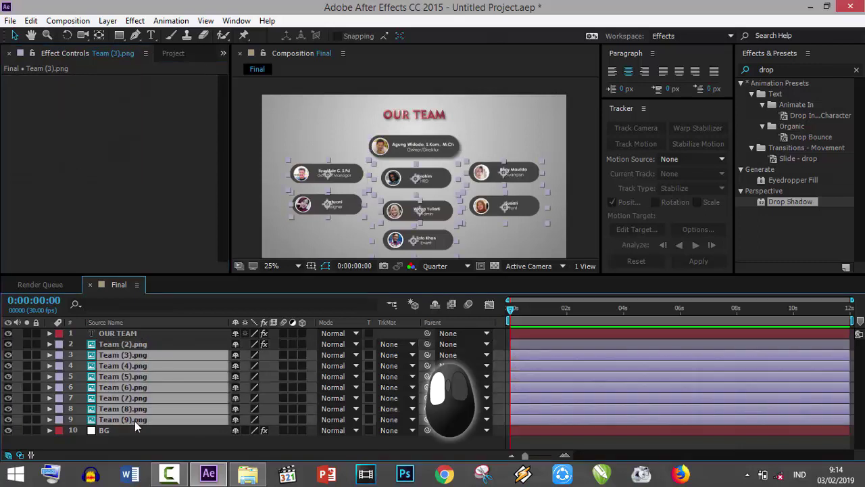
{"action": "key", "text": "ctrl+v"}
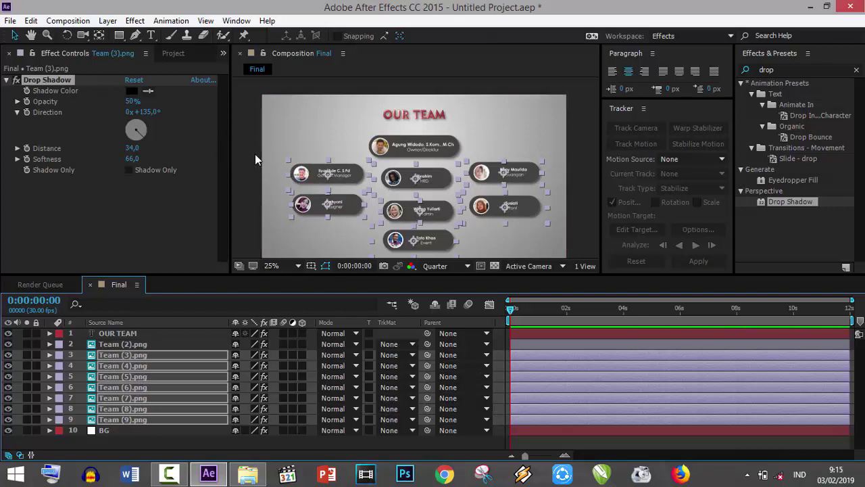
{"action": "left_click", "coordinate": [249, 141]}
{"action": "left_click", "coordinate": [123, 347]}
- Apply the Typewriter animation preset to the OUR TEAM title layer
{"action": "left_click", "coordinate": [119, 331]}
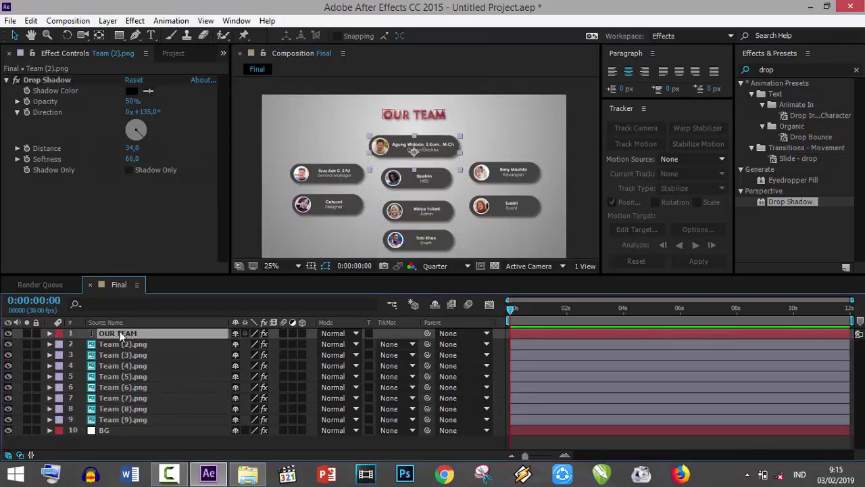
{"action": "left_click", "coordinate": [49, 333]}
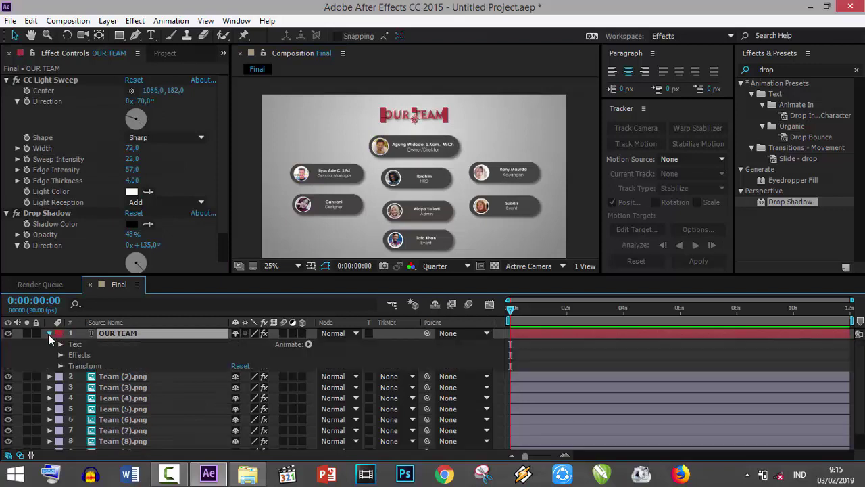
{"action": "left_click", "coordinate": [48, 333]}
{"action": "left_click", "coordinate": [767, 69]}
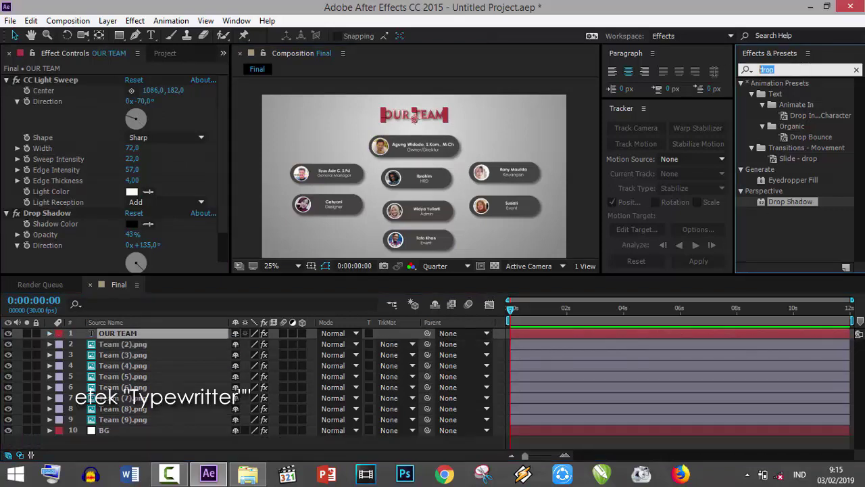
{"action": "type", "text": "type"}
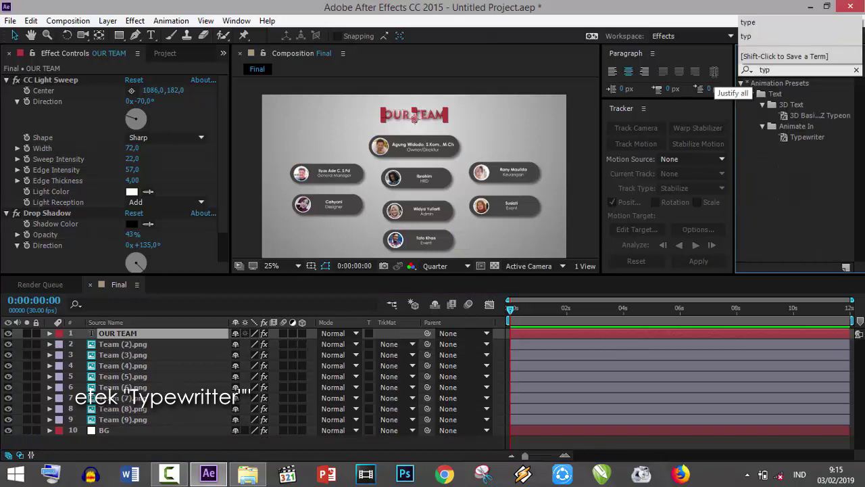
{"action": "left_click", "coordinate": [804, 140]}
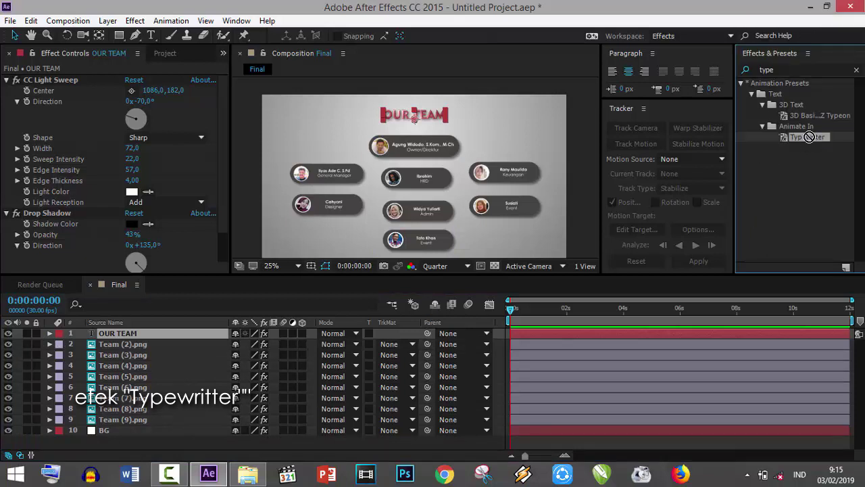
{"action": "left_click_drag", "start_coordinate": [809, 137], "coordinate": [143, 335]}
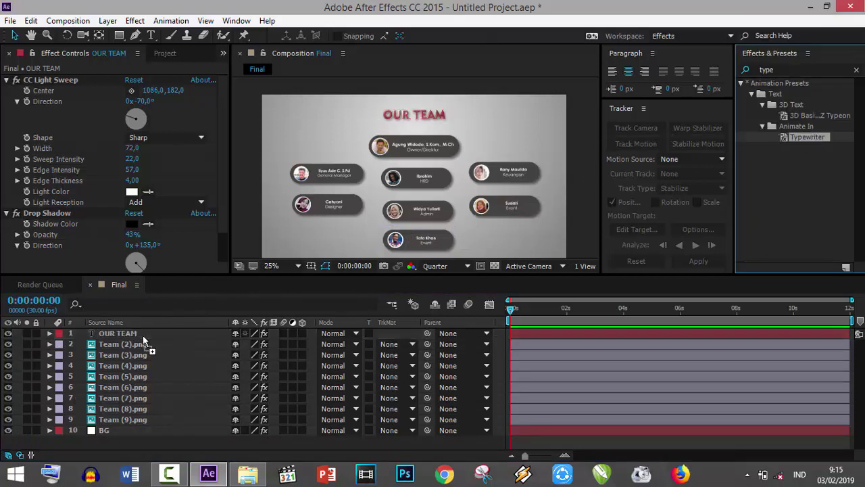
- Preview the OUR TEAM typewriter animation from the start of the timeline
{"action": "left_click", "coordinate": [510, 310]}
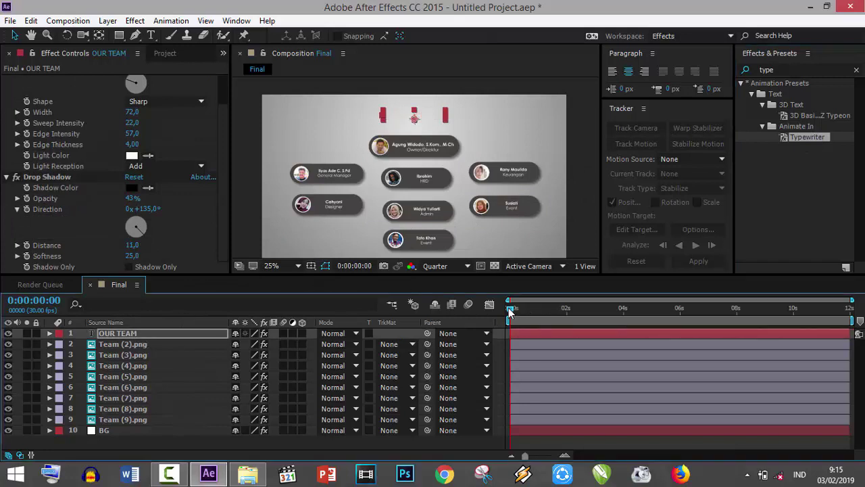
{"action": "key", "text": "space"}
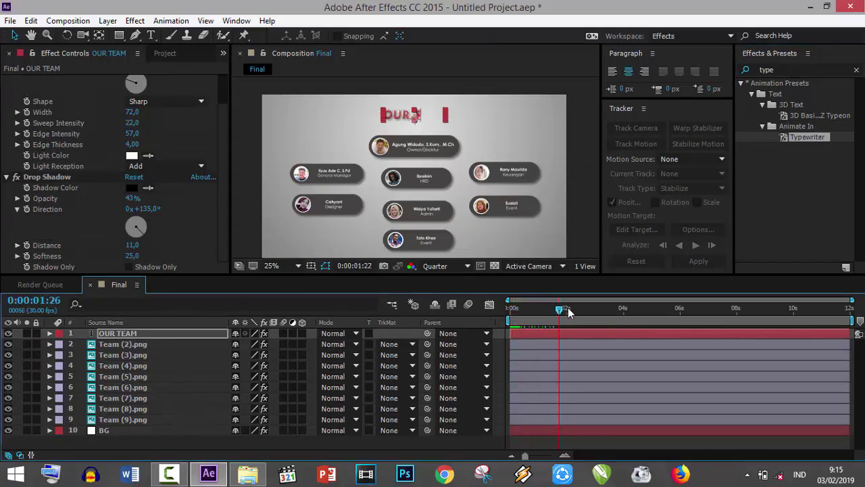
{"action": "left_click_drag", "start_coordinate": [567, 307], "coordinate": [511, 308]}
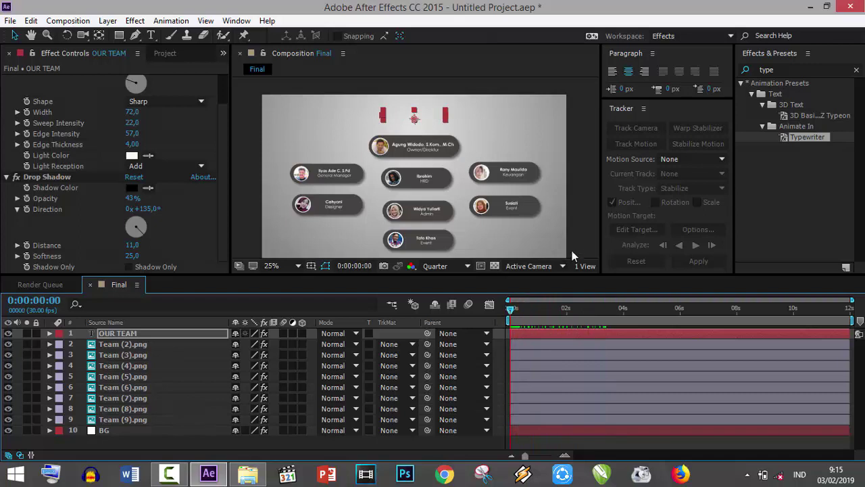
{"action": "left_click", "coordinate": [580, 231]}
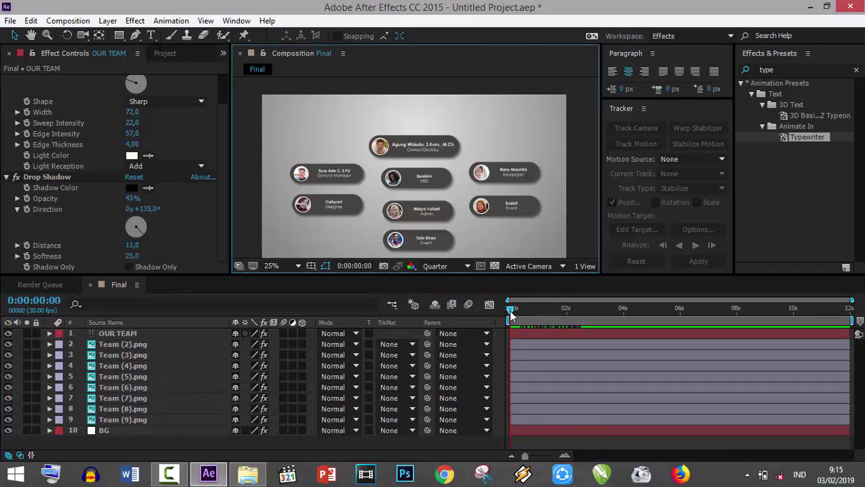
{"action": "mouse_move", "coordinate": [510, 311]}
{"action": "left_mouse_down"}
{"action": "mouse_move", "coordinate": [548, 310]}
{"action": "mouse_move", "coordinate": [503, 312]}
{"action": "left_mouse_up"}
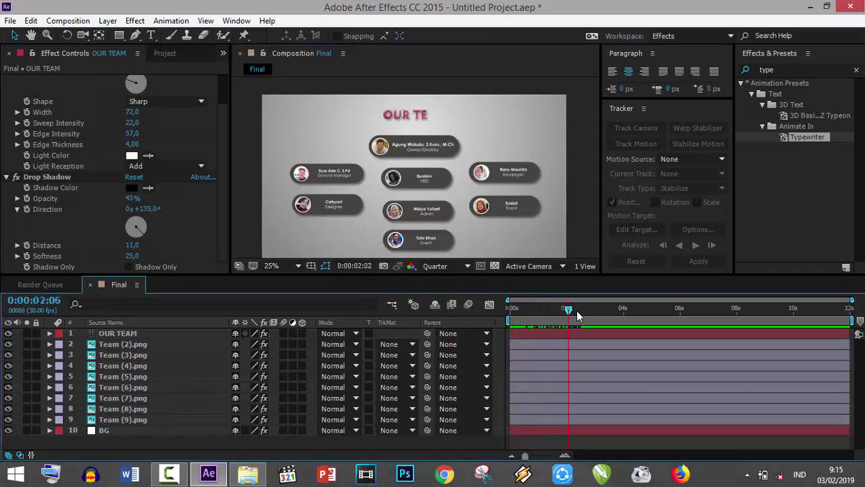
{"action": "key", "text": "space"}
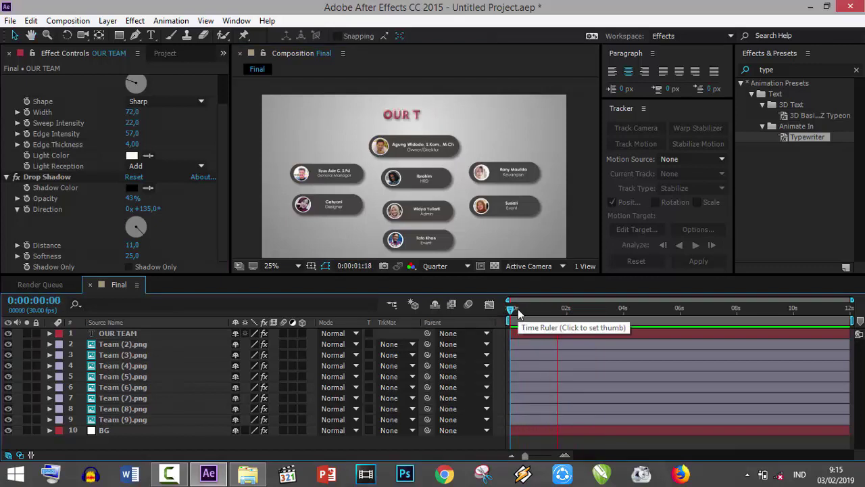
{"action": "key", "text": "space"}
{"action": "key", "text": "space"}
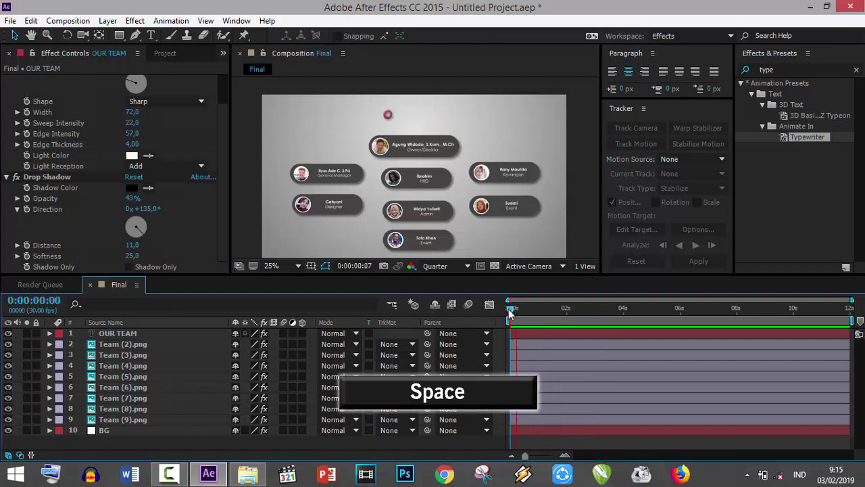
{"action": "key", "text": "space"}
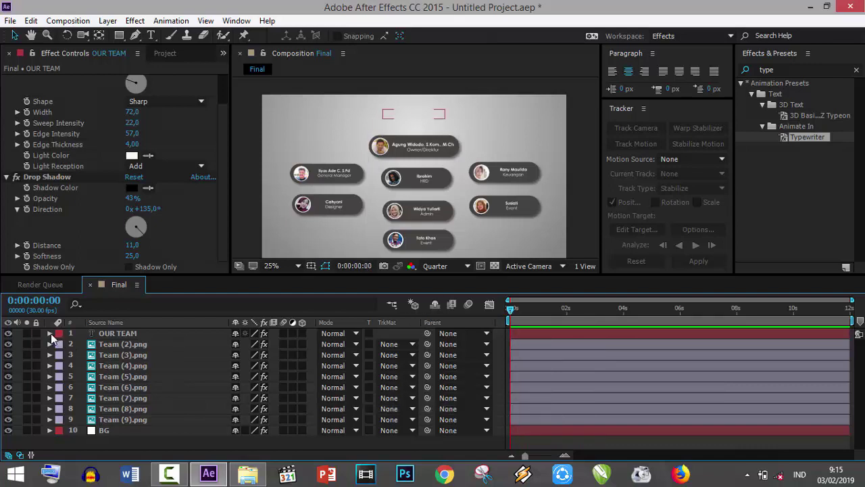
- Reveal the Start, End and Offset properties of OUR TEAM's Animator 1 Range Selector 1
{"action": "left_click", "coordinate": [49, 333]}
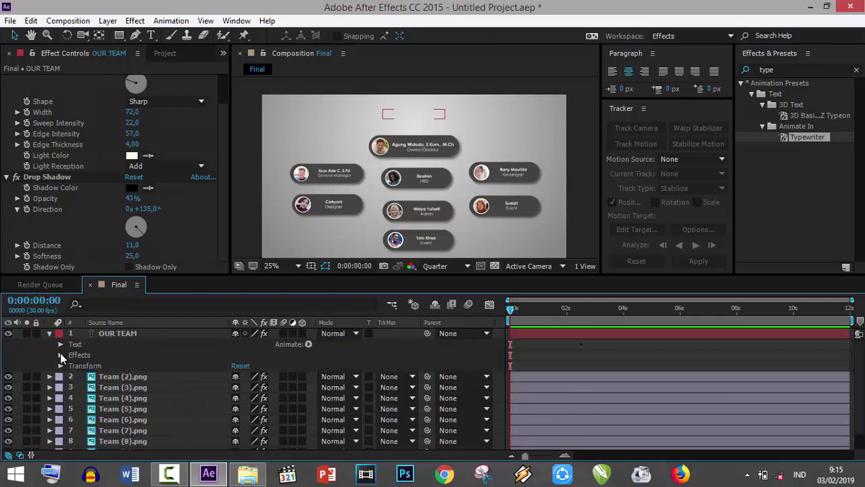
{"action": "left_click", "coordinate": [60, 345]}
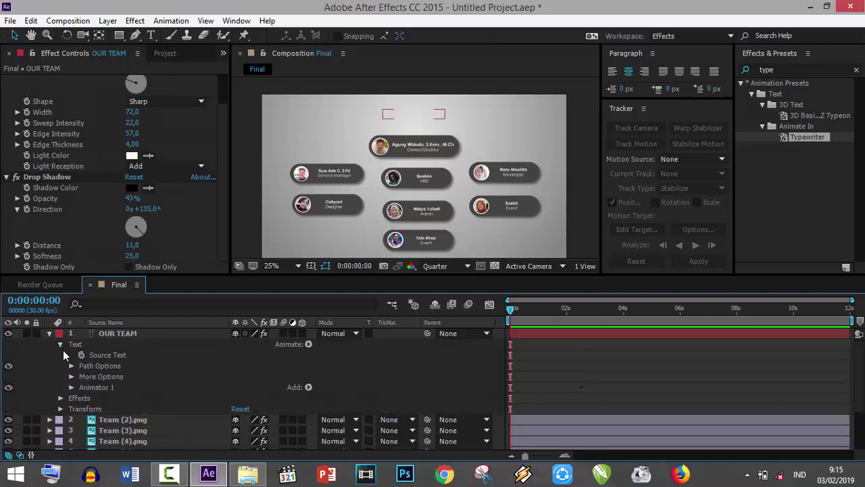
{"action": "left_click", "coordinate": [71, 387]}
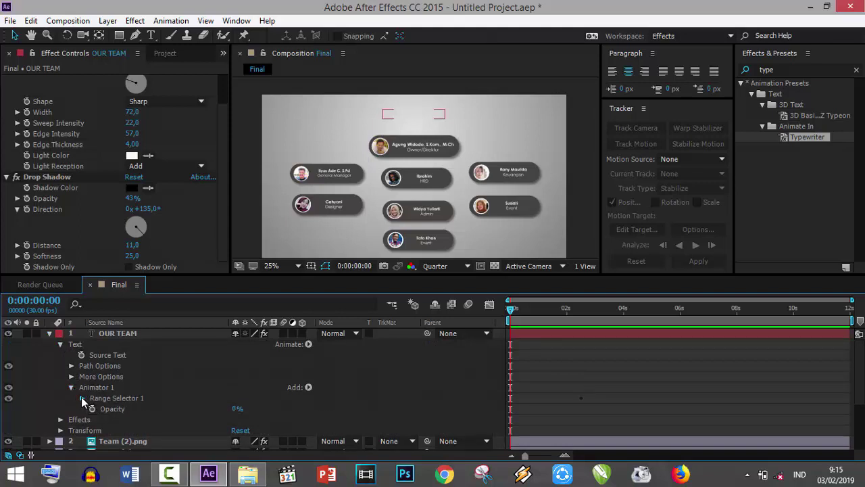
{"action": "left_click", "coordinate": [82, 398]}
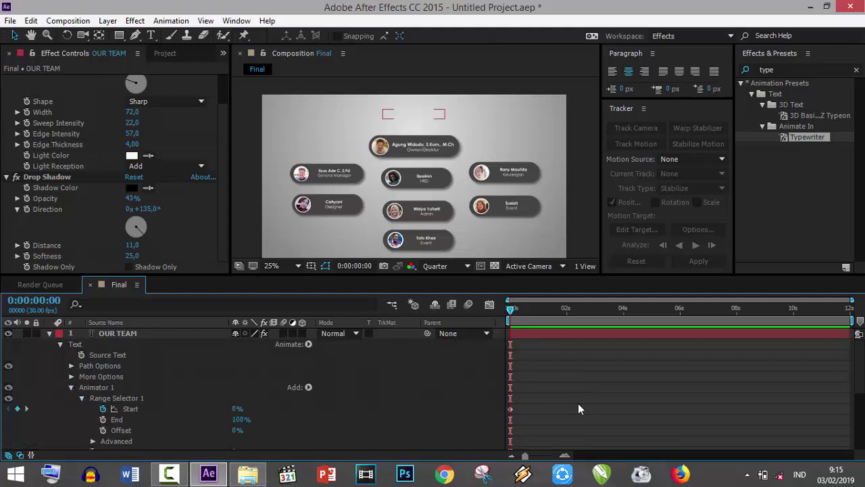
- Retime the Start keyframes so OUR TEAM types in quickly after a brief delay, previewing each change
{"action": "left_click_drag", "start_coordinate": [579, 409], "coordinate": [535, 409]}
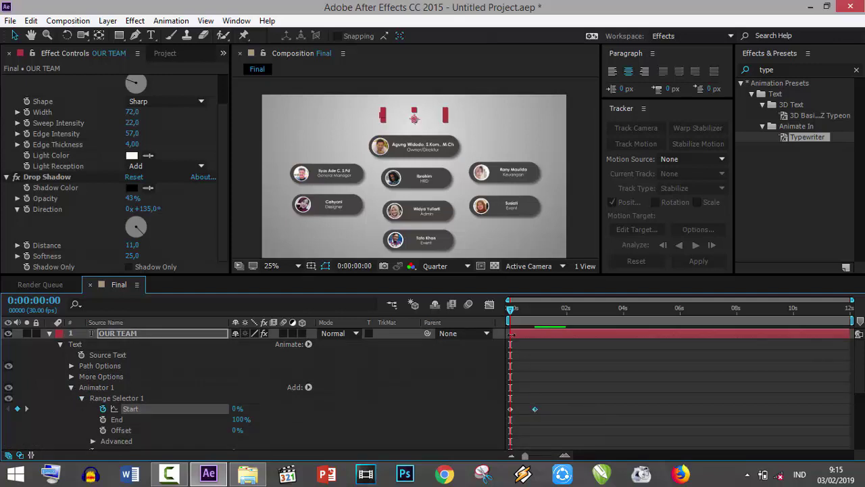
{"action": "key", "text": "space"}
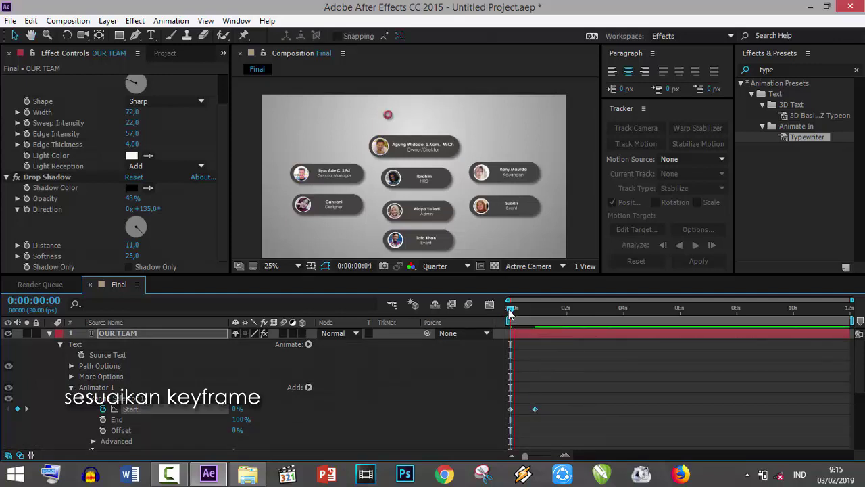
{"action": "key", "text": "space"}
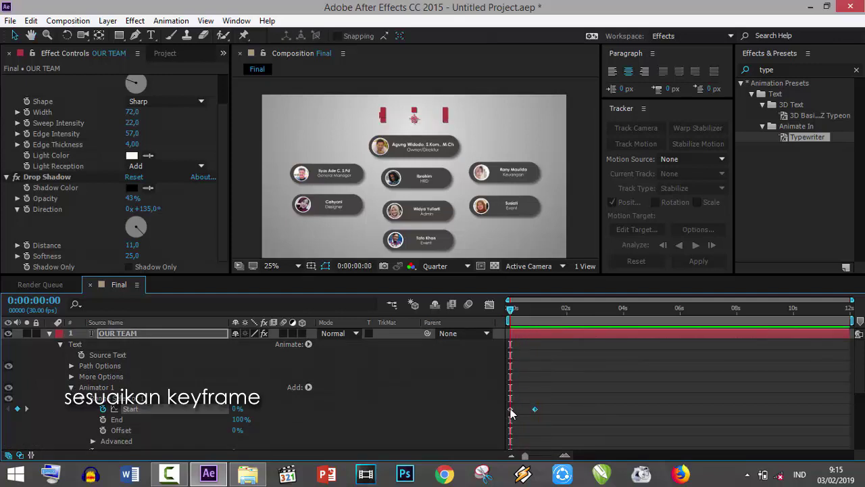
{"action": "left_click_drag", "start_coordinate": [510, 409], "coordinate": [518, 410]}
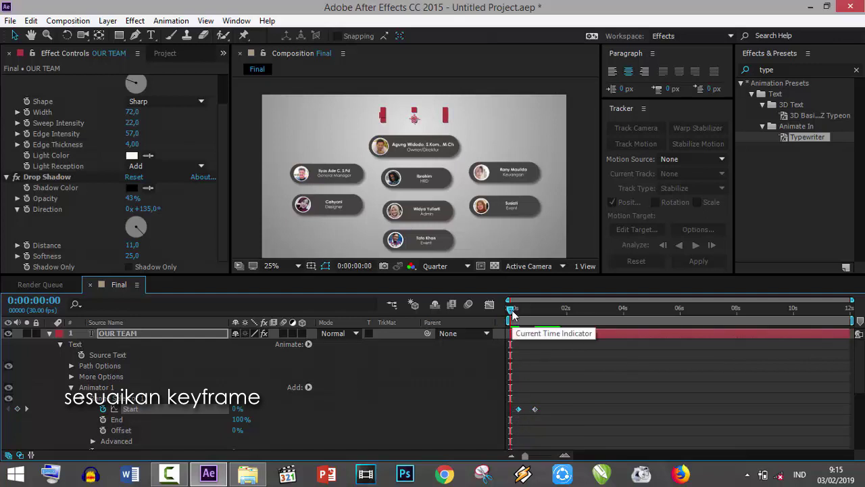
{"action": "key", "text": "space"}
{"action": "key", "text": "space"}
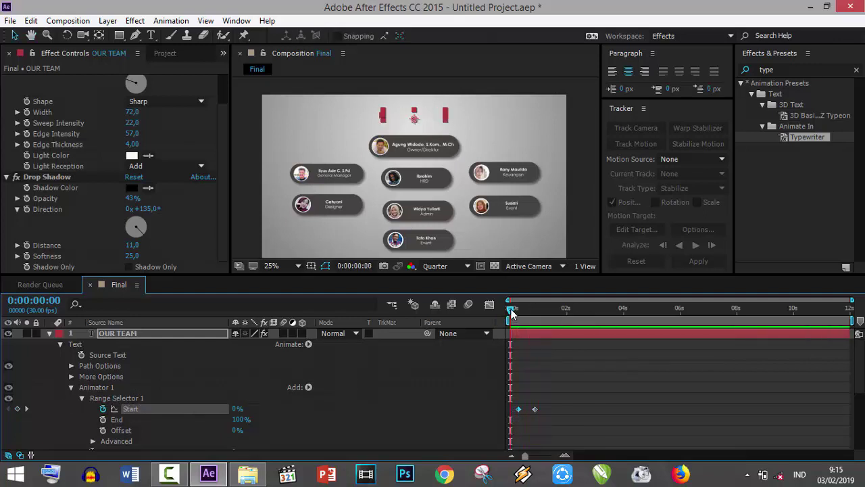
{"action": "key", "text": "space"}
{"action": "key", "text": "space"}
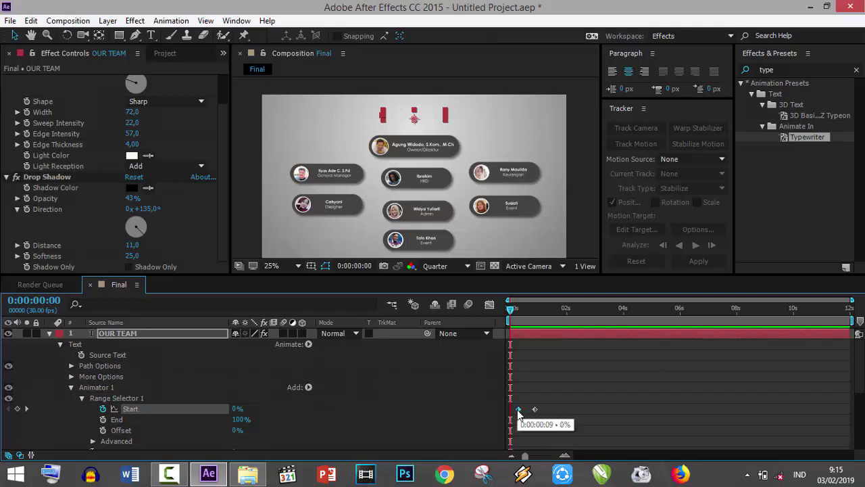
{"action": "left_click_drag", "start_coordinate": [518, 409], "coordinate": [522, 410]}
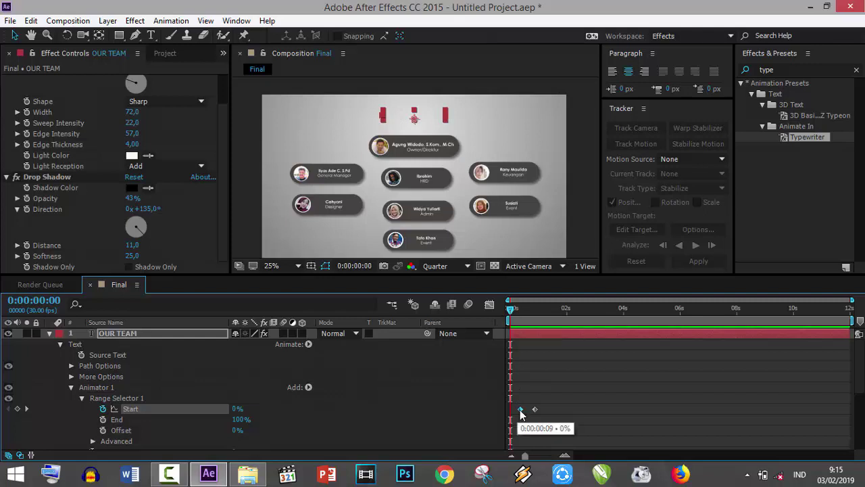
{"action": "left_click", "coordinate": [48, 333]}
{"action": "left_click", "coordinate": [49, 333]}
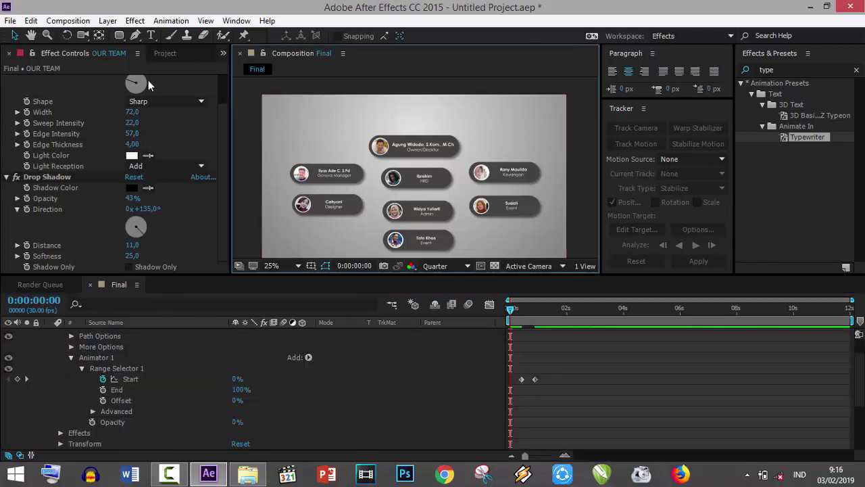
- Draw a rectangle shape layer above the top team card
{"action": "left_click", "coordinate": [118, 37]}
{"action": "left_click_drag", "start_coordinate": [369, 105], "coordinate": [463, 128]}
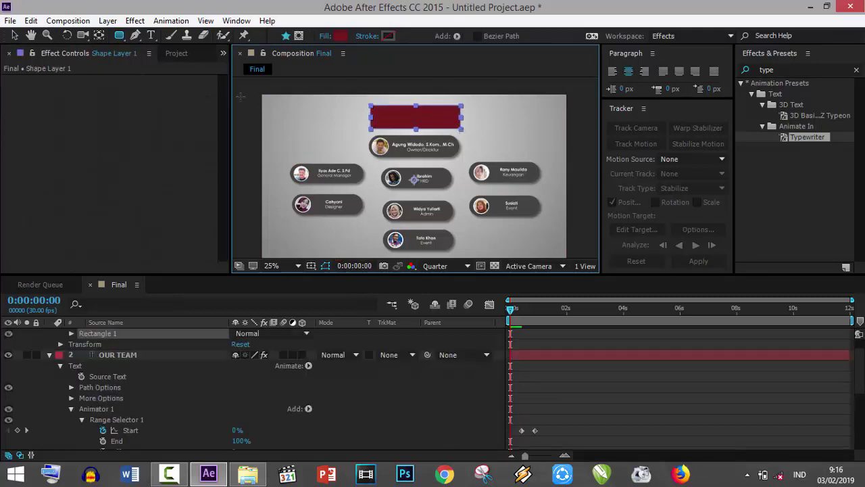
{"action": "left_click", "coordinate": [14, 35]}
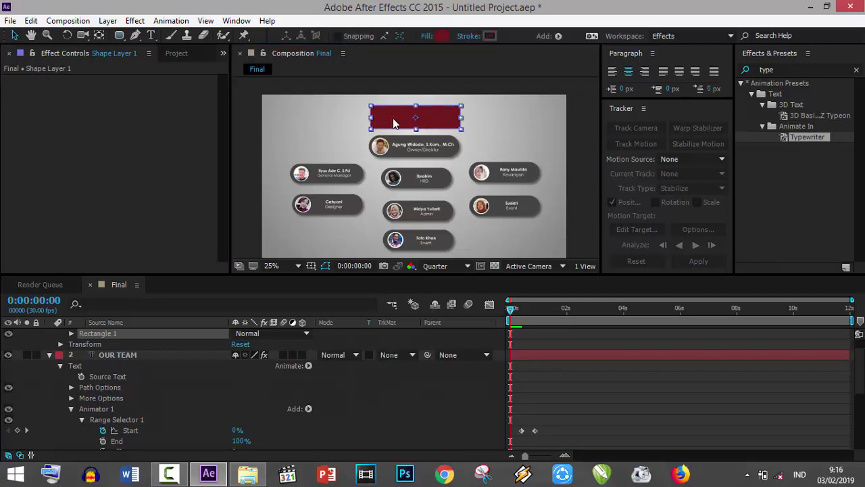
- Set the Rectangle Path 1 Roundness to 80 for pill-shaped ends
{"action": "scroll", "coordinate": [65, 344], "scroll_direction": "up", "scroll_amount": 1}
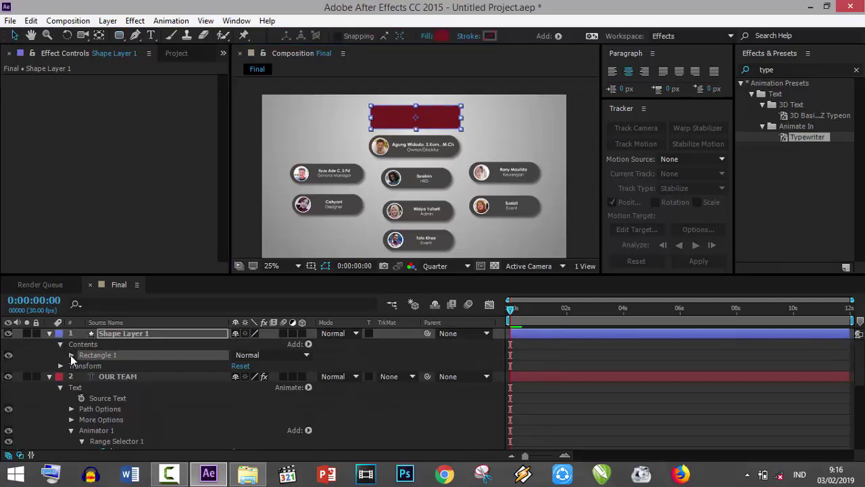
{"action": "left_click", "coordinate": [71, 354]}
{"action": "left_click", "coordinate": [82, 365]}
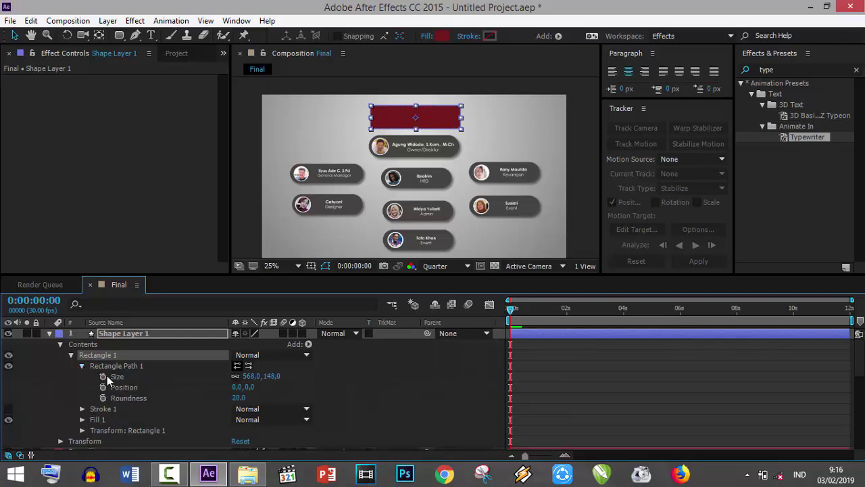
{"action": "left_click_drag", "start_coordinate": [238, 399], "coordinate": [276, 398]}
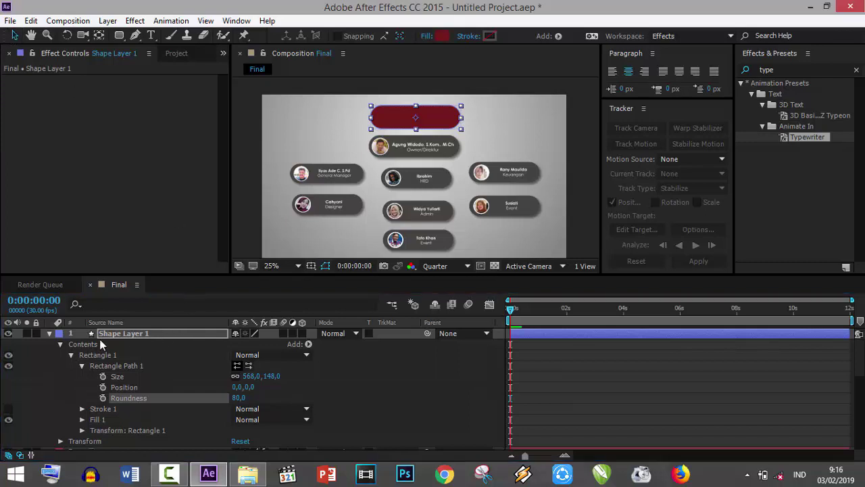
{"action": "left_click", "coordinate": [49, 333]}
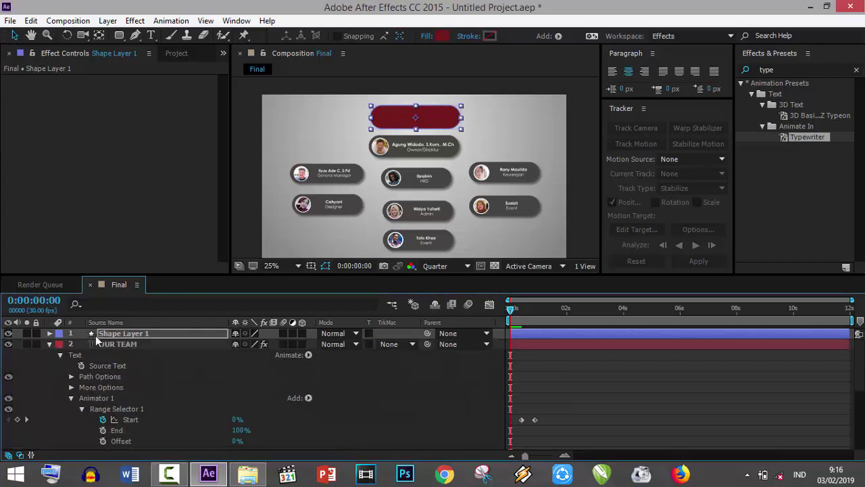
- Move the OUR TEAM layer above Shape Layer 1 and scrub to check the title on the badge
{"action": "left_click", "coordinate": [49, 344]}
{"action": "mouse_move", "coordinate": [116, 344]}
{"action": "left_mouse_down"}
{"action": "mouse_move", "coordinate": [111, 350]}
{"action": "mouse_move", "coordinate": [112, 330]}
{"action": "left_mouse_up"}
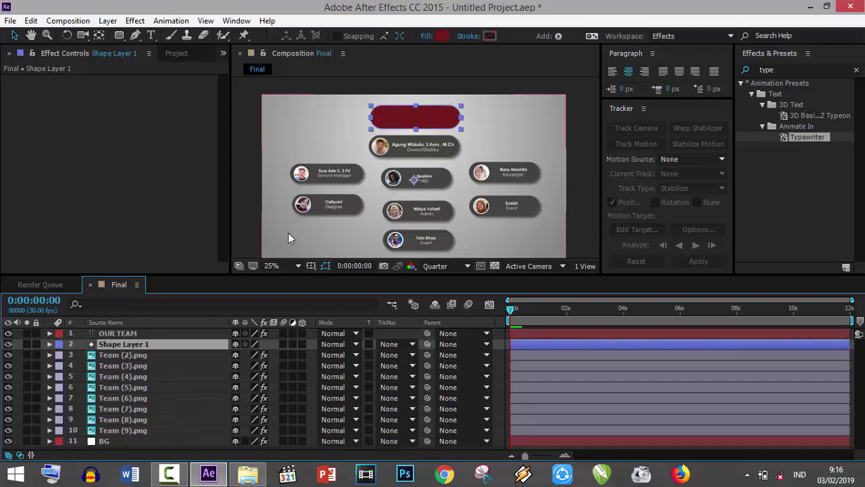
{"action": "mouse_move", "coordinate": [508, 309]}
{"action": "left_mouse_down"}
{"action": "mouse_move", "coordinate": [559, 312]}
{"action": "mouse_move", "coordinate": [549, 312]}
{"action": "left_mouse_up"}
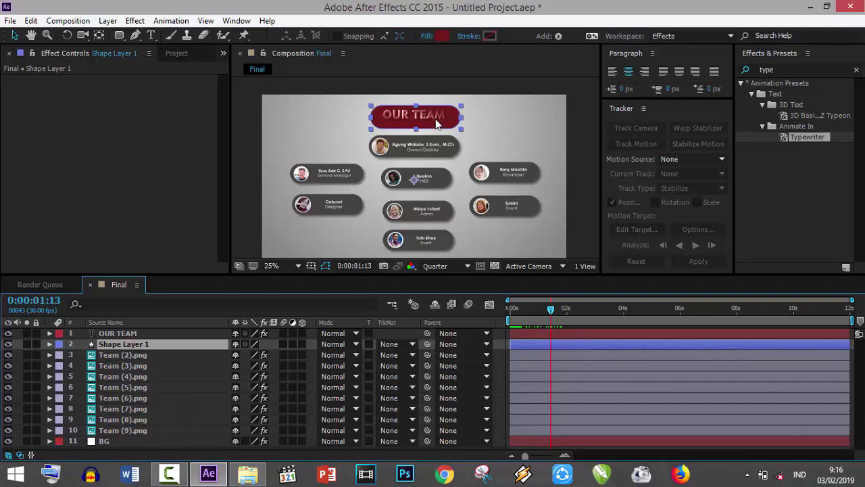
{"action": "key", "text": "End"}
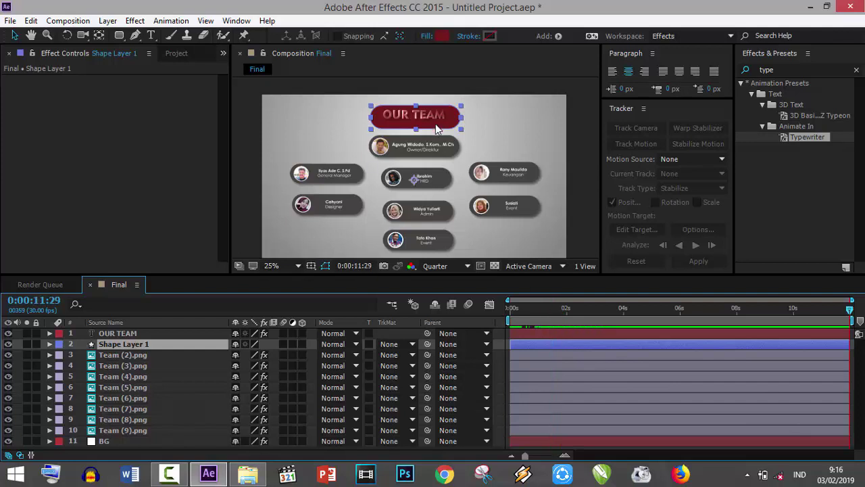
{"action": "left_click", "coordinate": [435, 127]}
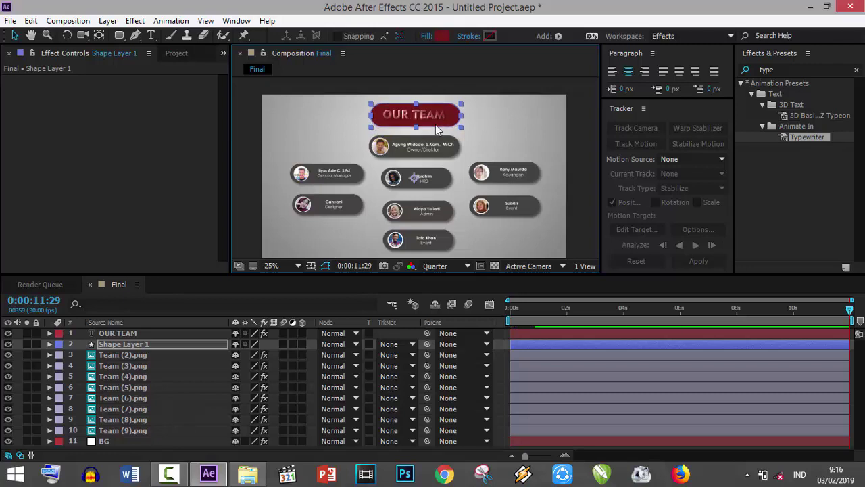
- Set the badge's shape fill colour to dark crimson 801B29
{"action": "left_click", "coordinate": [442, 36]}
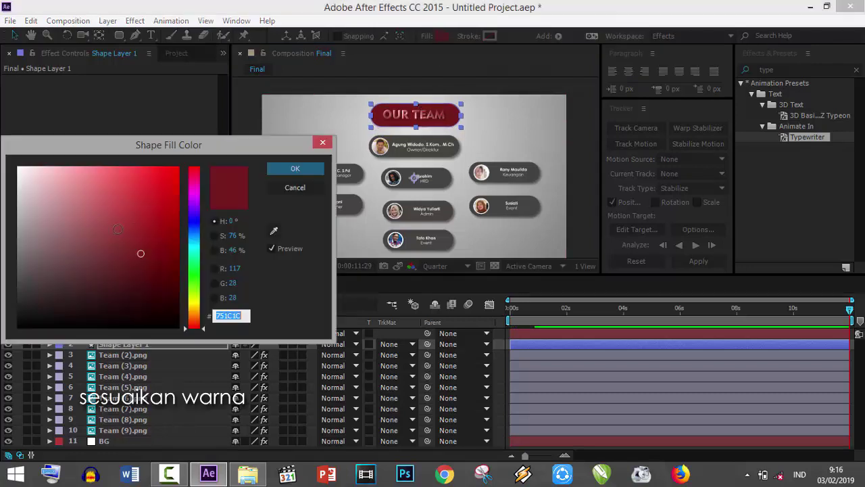
{"action": "left_click_drag", "start_coordinate": [118, 229], "coordinate": [116, 243]}
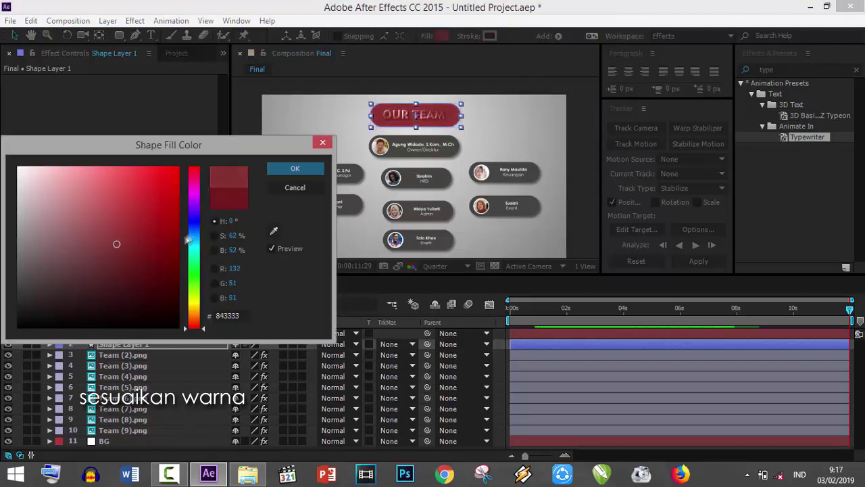
{"action": "left_click_drag", "start_coordinate": [188, 240], "coordinate": [187, 301]}
{"action": "mouse_move", "coordinate": [160, 200]}
{"action": "left_mouse_down"}
{"action": "mouse_move", "coordinate": [76, 201]}
{"action": "mouse_move", "coordinate": [27, 327]}
{"action": "left_mouse_up"}
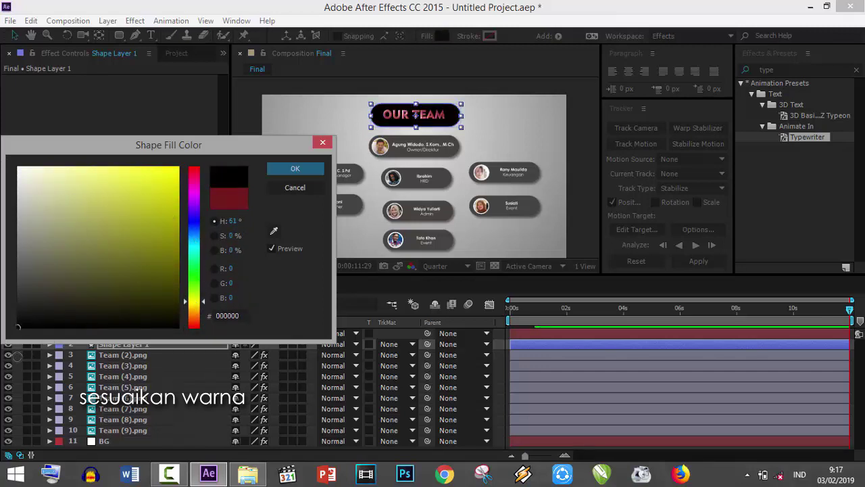
{"action": "left_click", "coordinate": [196, 172]}
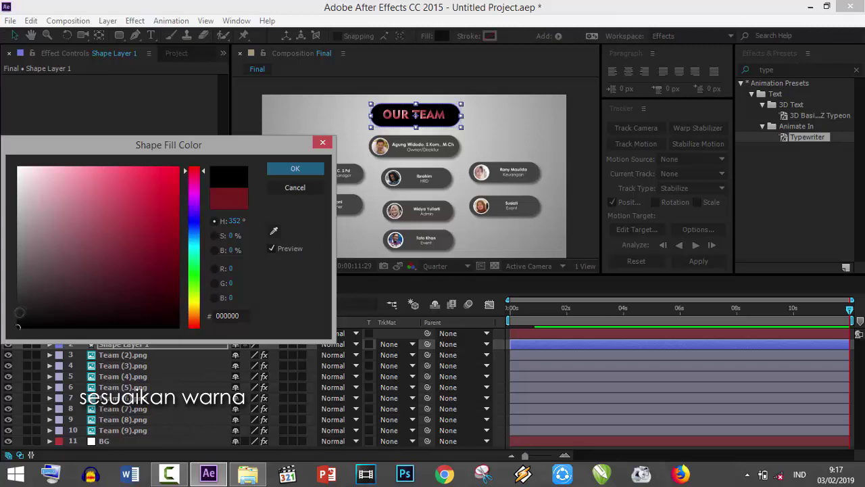
{"action": "left_click_drag", "start_coordinate": [24, 232], "coordinate": [145, 246]}
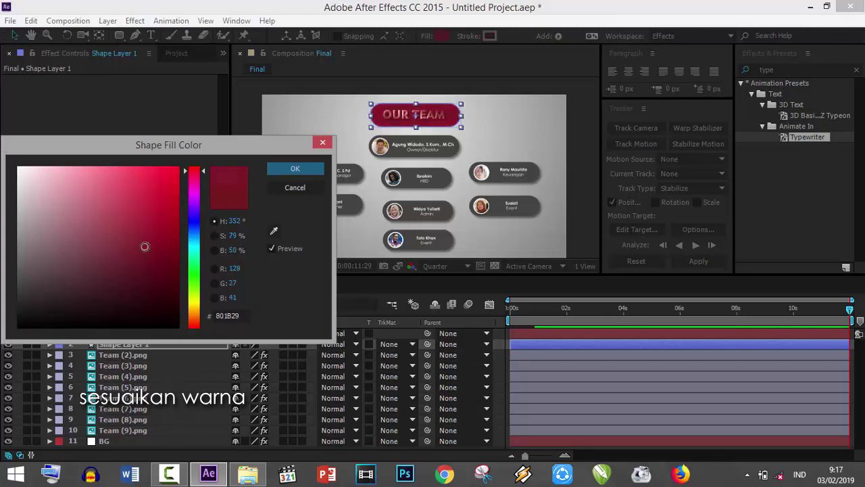
{"action": "left_click", "coordinate": [282, 167]}
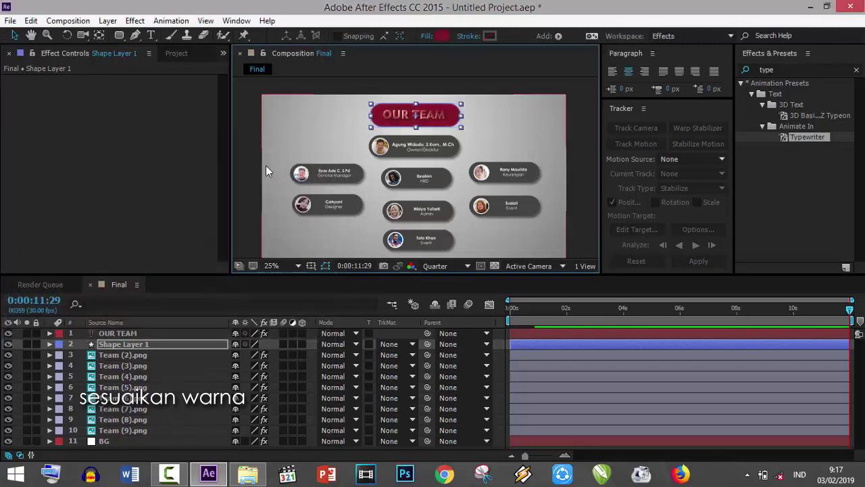
- Change the OUR TEAM text fill to light grey ADADAD in the Character panel
{"action": "left_click", "coordinate": [120, 333]}
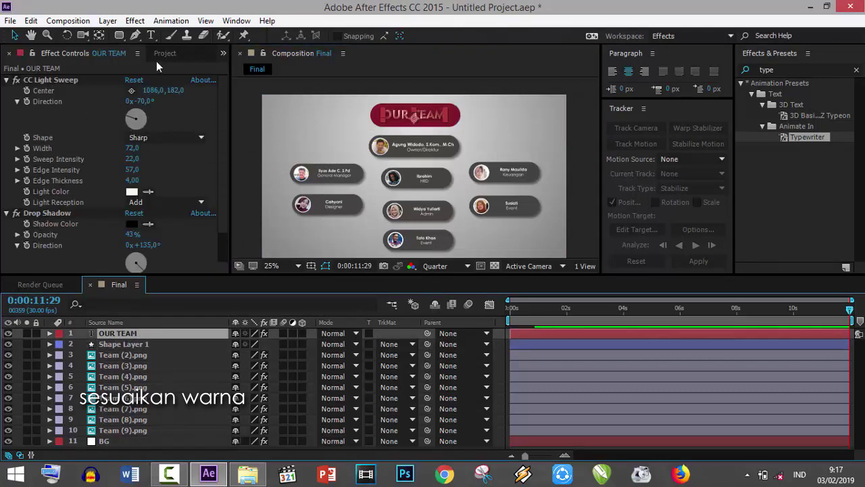
{"action": "left_click", "coordinate": [223, 53]}
{"action": "left_click", "coordinate": [240, 74]}
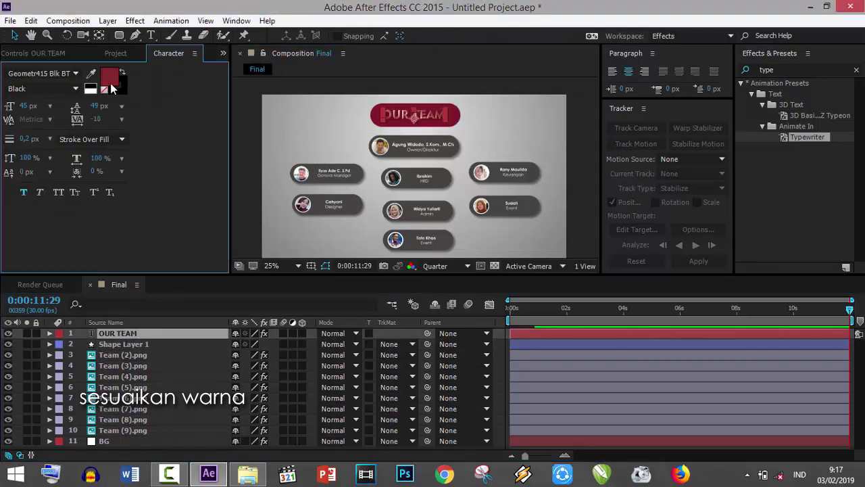
{"action": "left_click", "coordinate": [109, 77]}
{"action": "left_click_drag", "start_coordinate": [89, 190], "coordinate": [10, 161]}
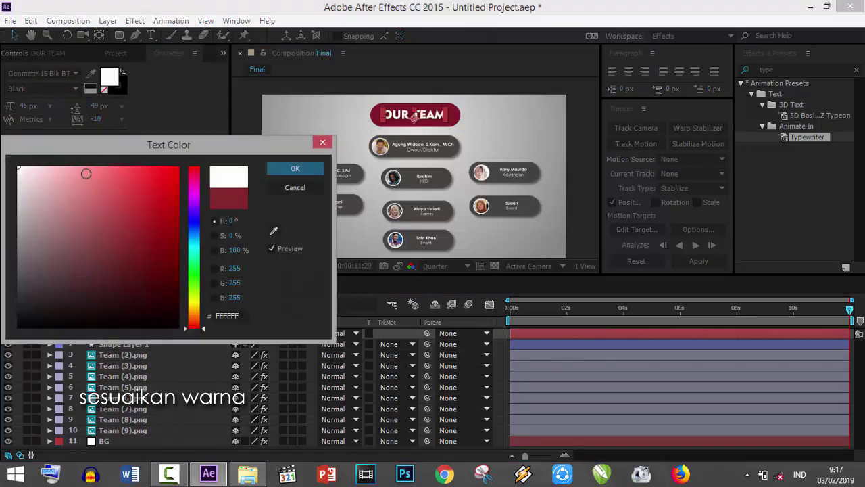
{"action": "left_click", "coordinate": [9, 189]}
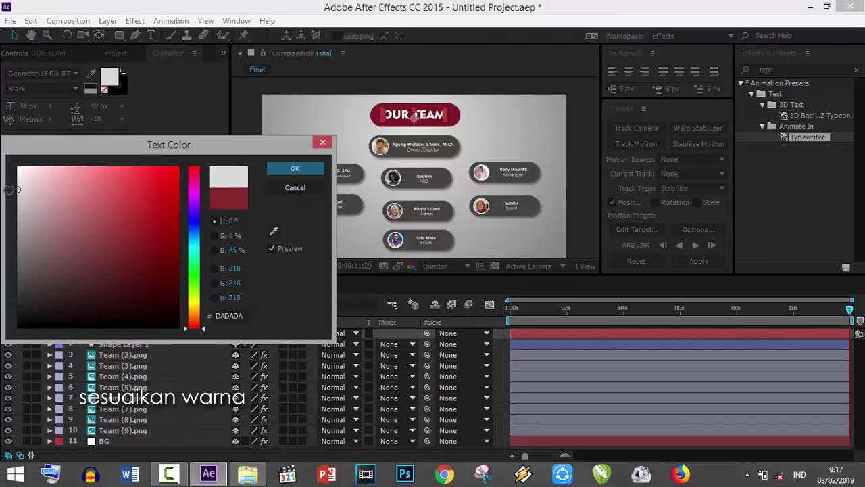
{"action": "left_click_drag", "start_coordinate": [9, 189], "coordinate": [2, 218]}
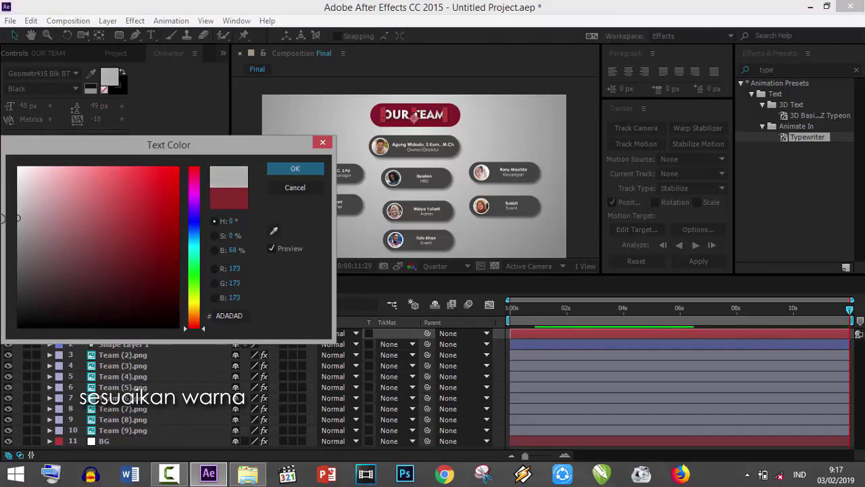
{"action": "left_click", "coordinate": [295, 168]}
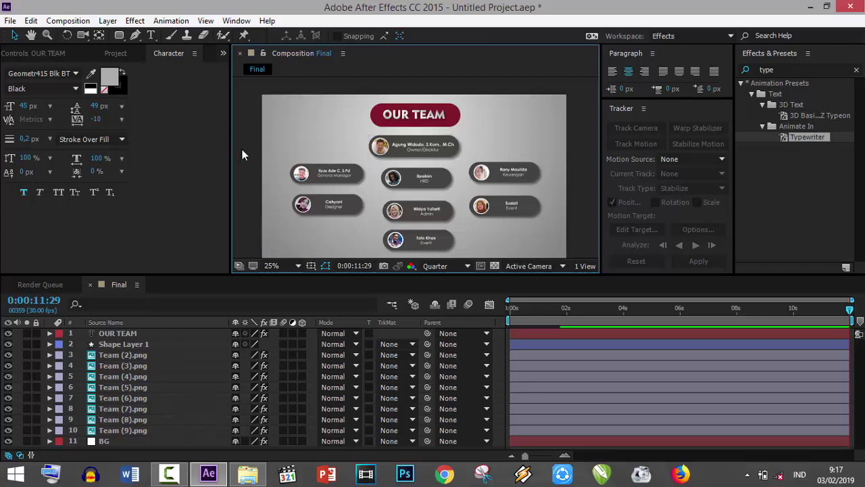
- Copy a team card's Drop Shadow onto the badge and reduce its Distance to 25
{"action": "left_click", "coordinate": [325, 177]}
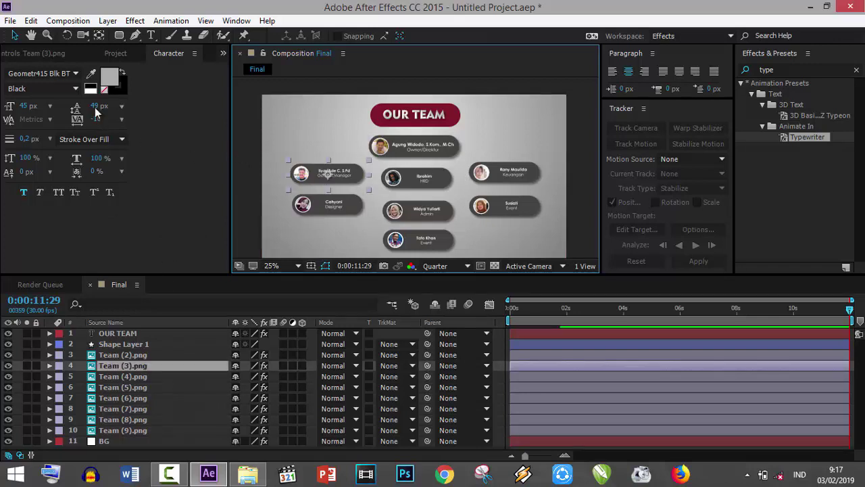
{"action": "left_click", "coordinate": [61, 53]}
{"action": "left_click", "coordinate": [55, 80]}
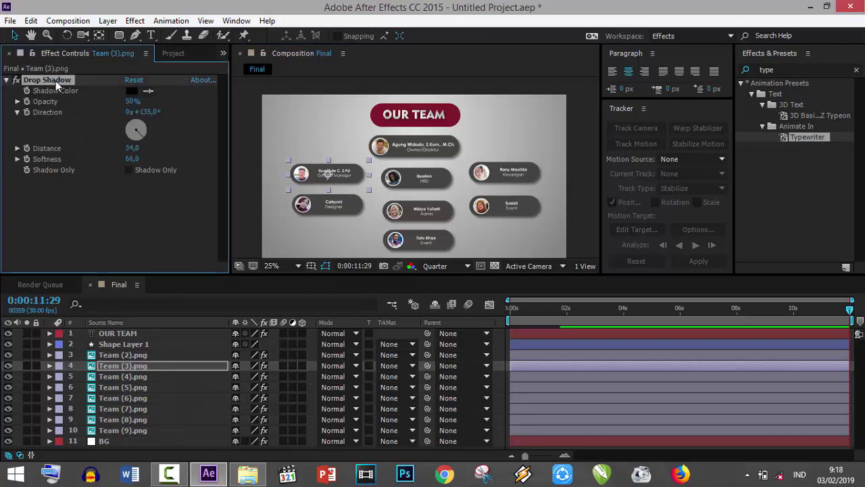
{"action": "left_click", "coordinate": [377, 117]}
{"action": "key", "text": "ctrl+v"}
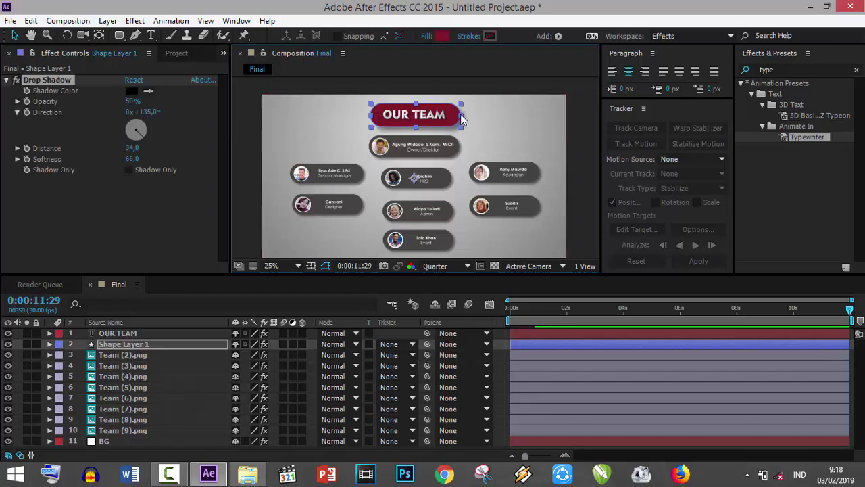
{"action": "left_click_drag", "start_coordinate": [132, 154], "coordinate": [127, 154]}
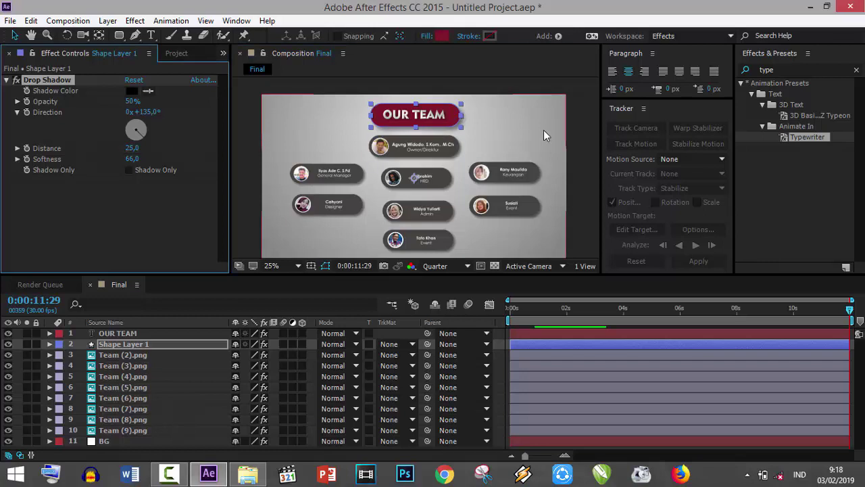
{"action": "left_click", "coordinate": [576, 134]}
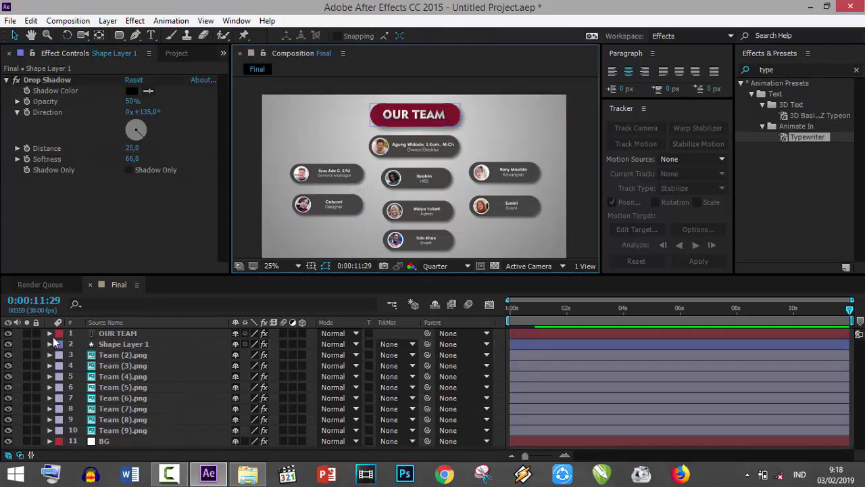
- Reveal the badge layer's Transform properties
{"action": "left_click", "coordinate": [107, 345]}
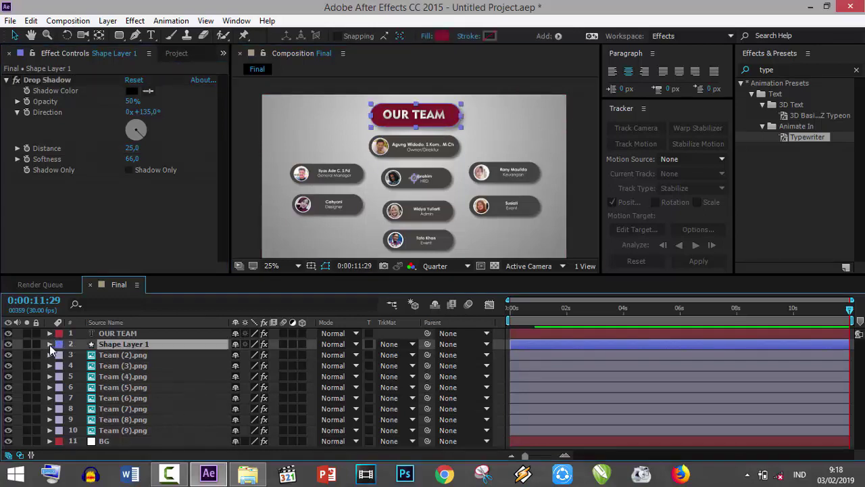
{"action": "left_click", "coordinate": [49, 345]}
{"action": "left_click", "coordinate": [59, 345]}
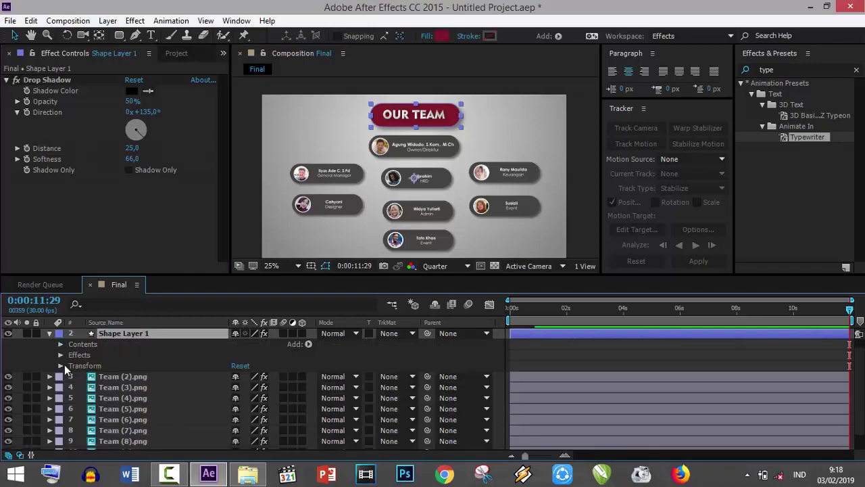
{"action": "left_click", "coordinate": [60, 366]}
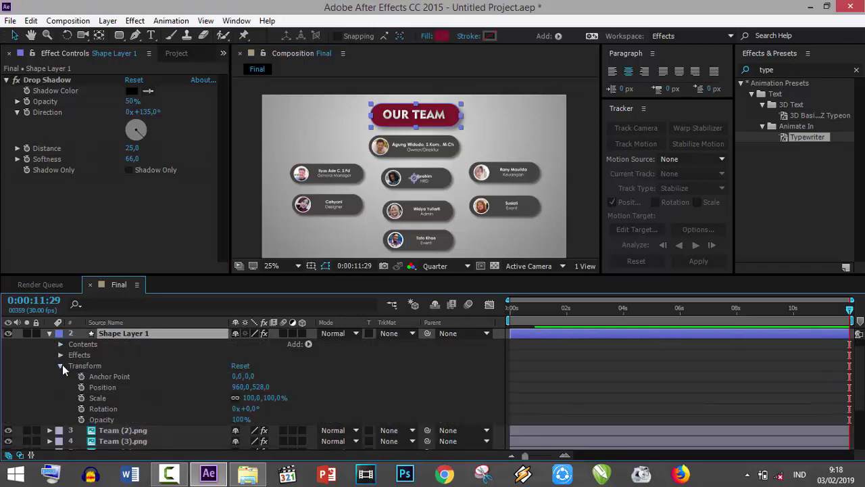
- Enable Scale keyframing on the badge and move the 100% keyframe near the start
{"action": "left_click", "coordinate": [82, 398]}
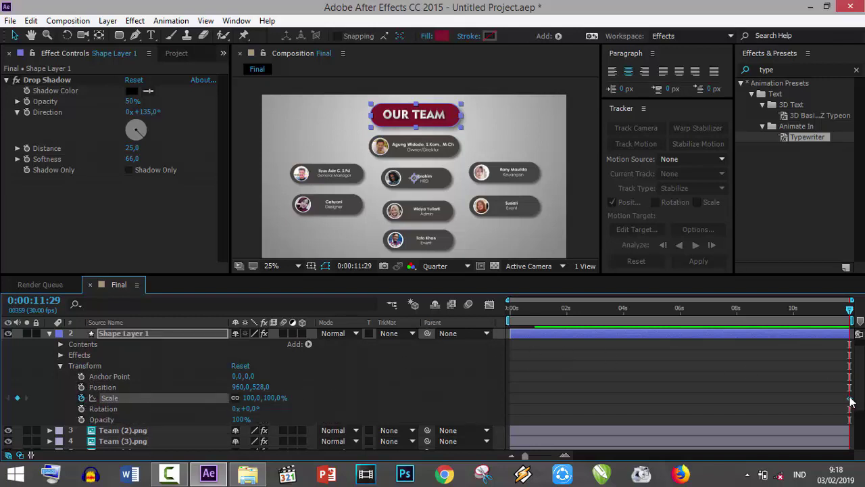
{"action": "left_click_drag", "start_coordinate": [849, 398], "coordinate": [847, 398]}
{"action": "left_click_drag", "start_coordinate": [549, 398], "coordinate": [516, 398]}
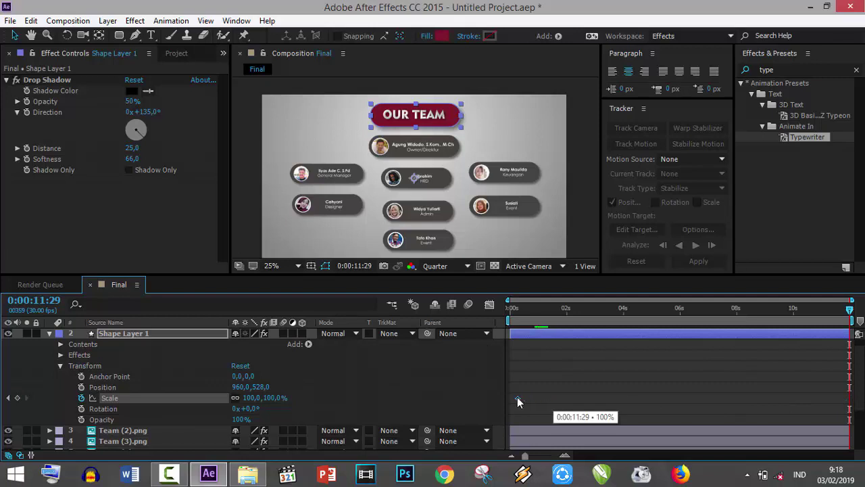
{"action": "left_click", "coordinate": [516, 308]}
- Add a 0% Scale keyframe on the frame before and preview the pop-in
{"action": "left_click_drag", "start_coordinate": [516, 308], "coordinate": [514, 312]}
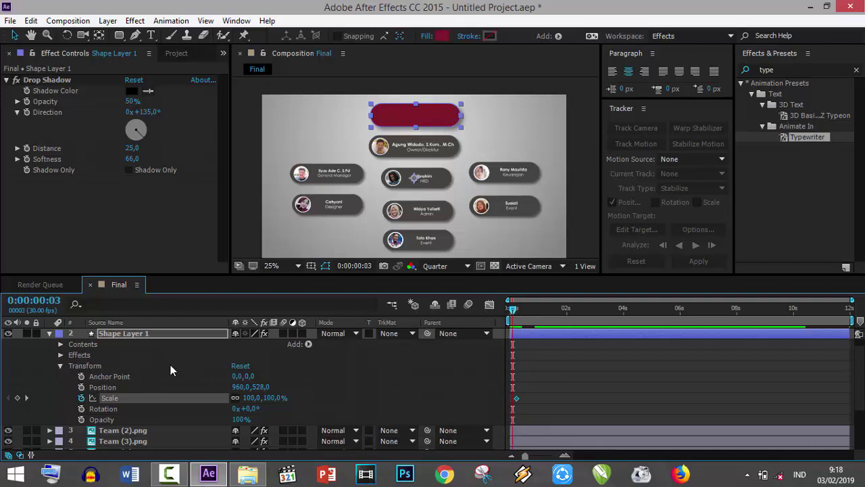
{"action": "left_click", "coordinate": [272, 397]}
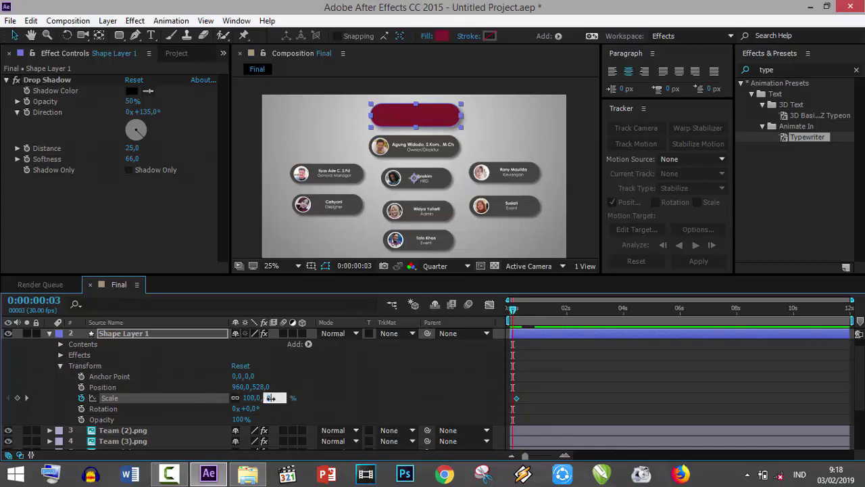
{"action": "type", "text": "0"}
{"action": "key", "text": "Return"}
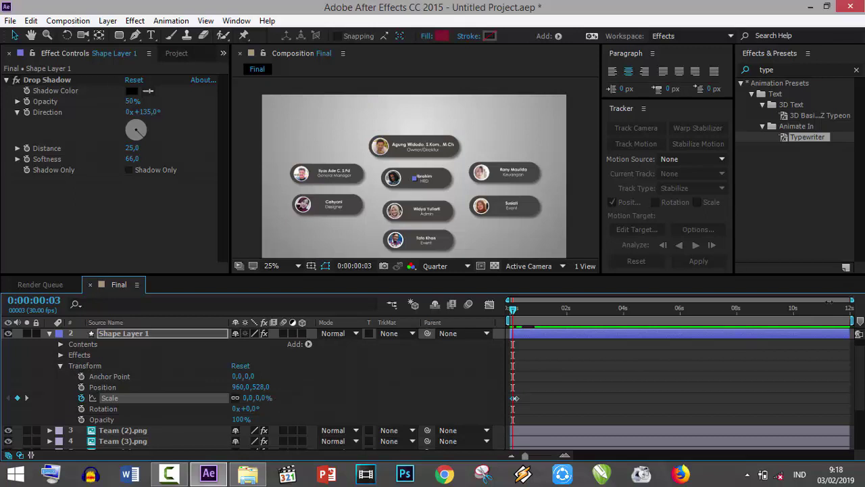
{"action": "left_click_drag", "start_coordinate": [828, 301], "coordinate": [502, 308]}
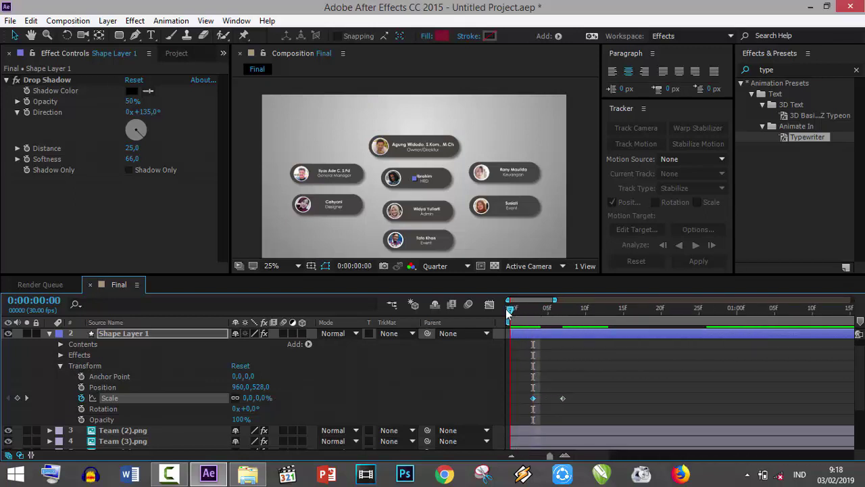
{"action": "key", "text": "space"}
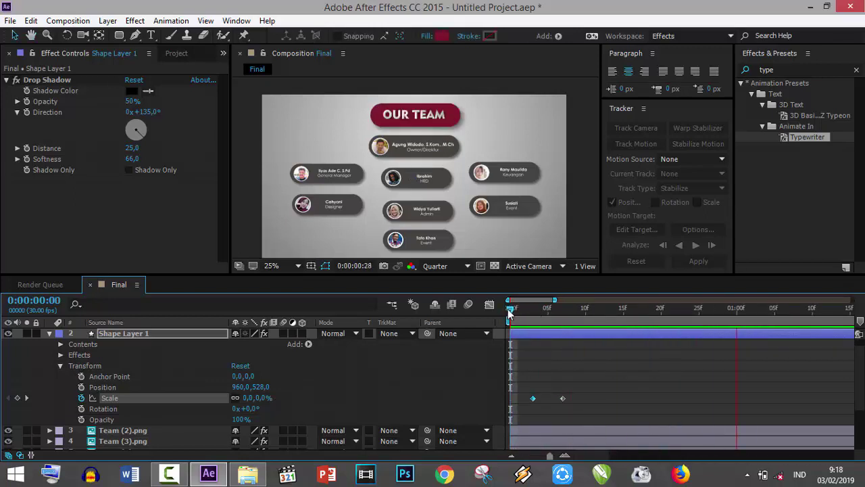
{"action": "left_click_drag", "start_coordinate": [511, 309], "coordinate": [577, 309]}
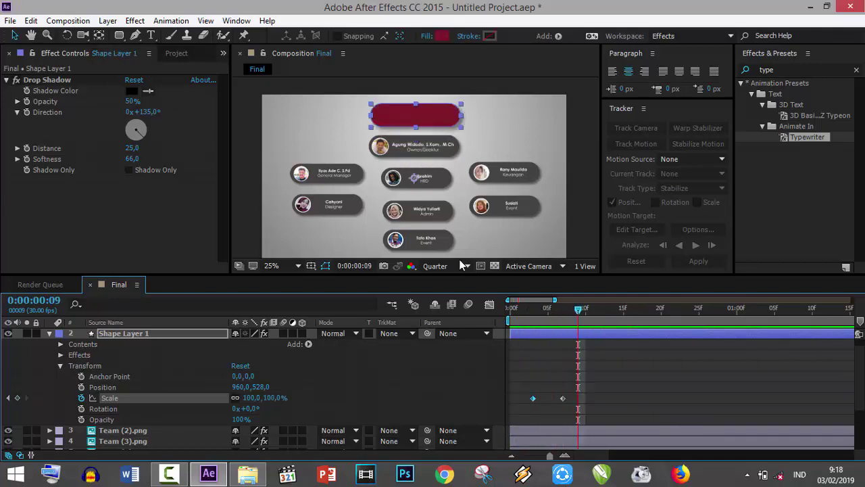
- Move the badge's anchor point to its centre (-0.4, -401.9) with the Pan Behind tool
{"action": "left_click", "coordinate": [100, 36]}
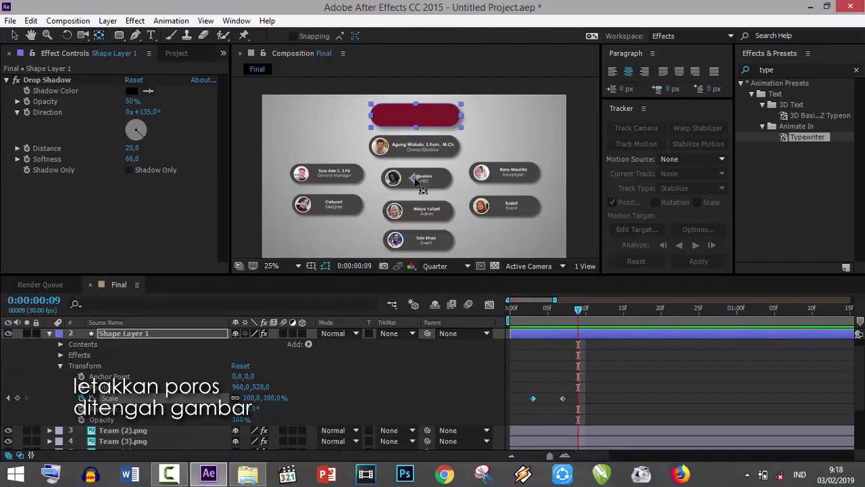
{"action": "left_click_drag", "start_coordinate": [415, 177], "coordinate": [416, 119]}
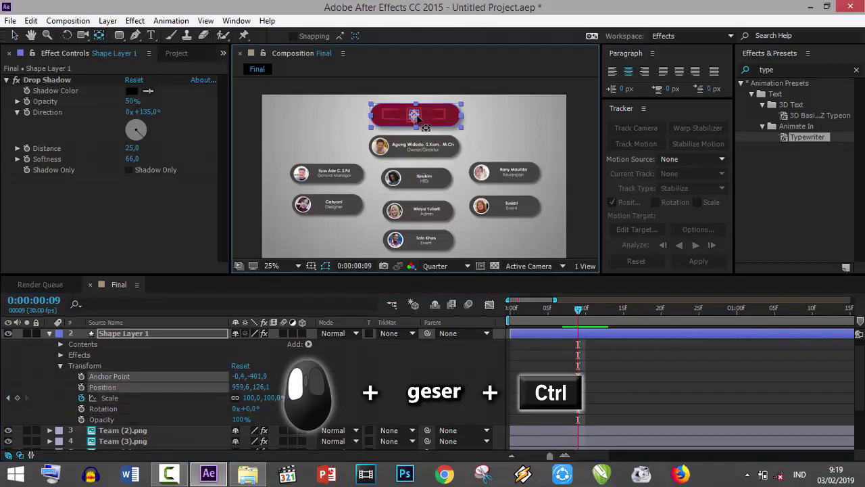
{"action": "left_click_drag", "start_coordinate": [415, 116], "coordinate": [417, 118]}
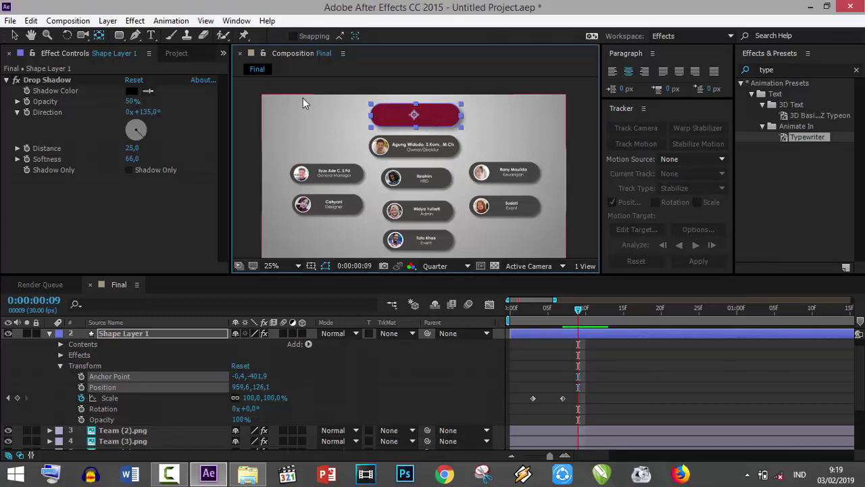
- Set the badge's Scale to 94.5% at frame 8 and 110.9% at frame 10
{"action": "key", "text": "v"}
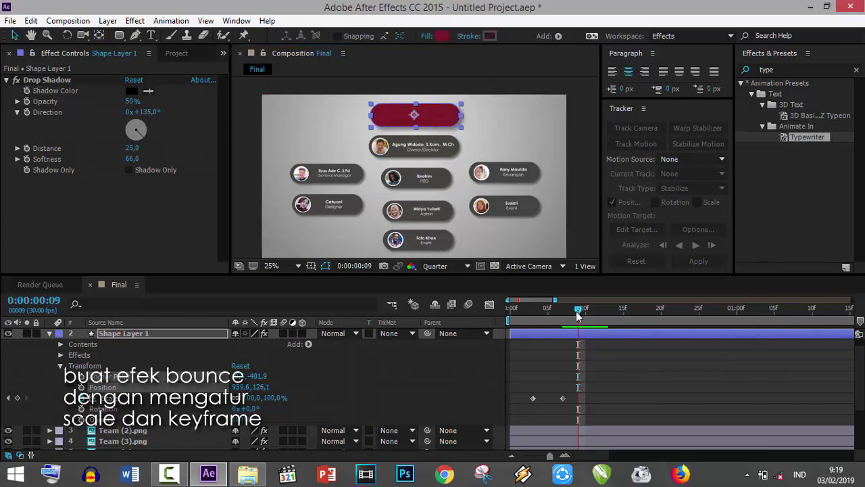
{"action": "left_click", "coordinate": [511, 310]}
{"action": "key", "text": "space"}
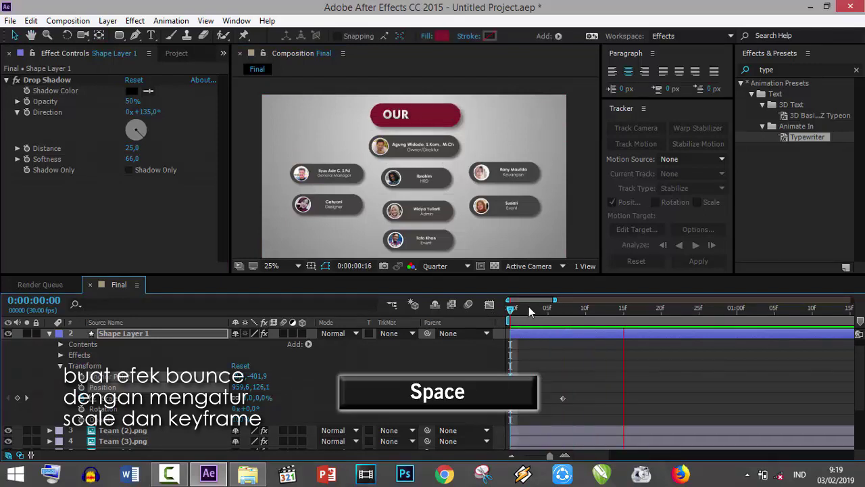
{"action": "left_click_drag", "start_coordinate": [521, 311], "coordinate": [565, 323]}
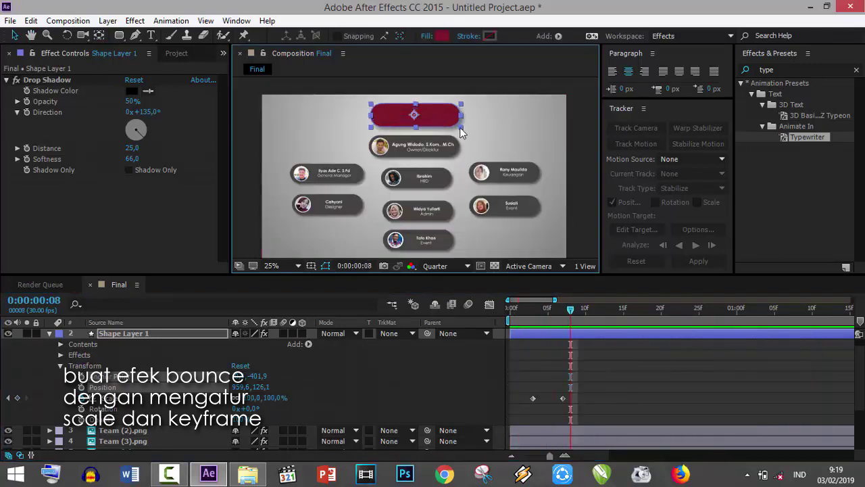
{"action": "left_click_drag", "start_coordinate": [461, 126], "coordinate": [458, 125]}
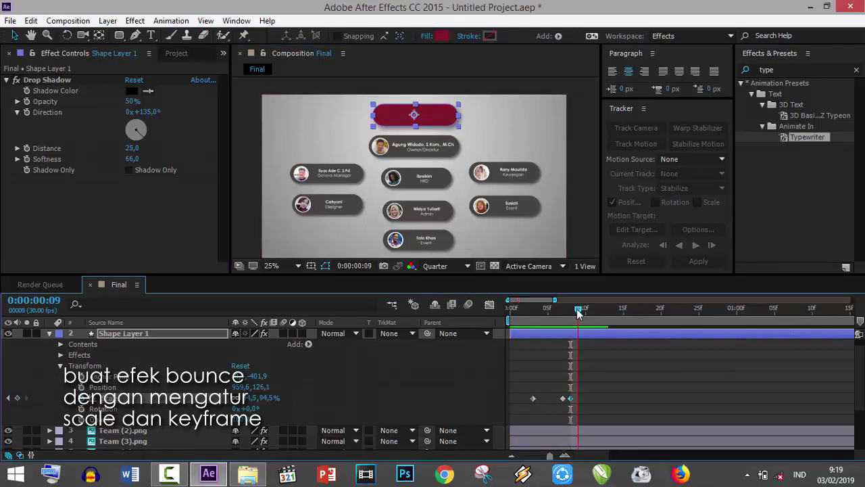
{"action": "left_click_drag", "start_coordinate": [571, 310], "coordinate": [586, 313]}
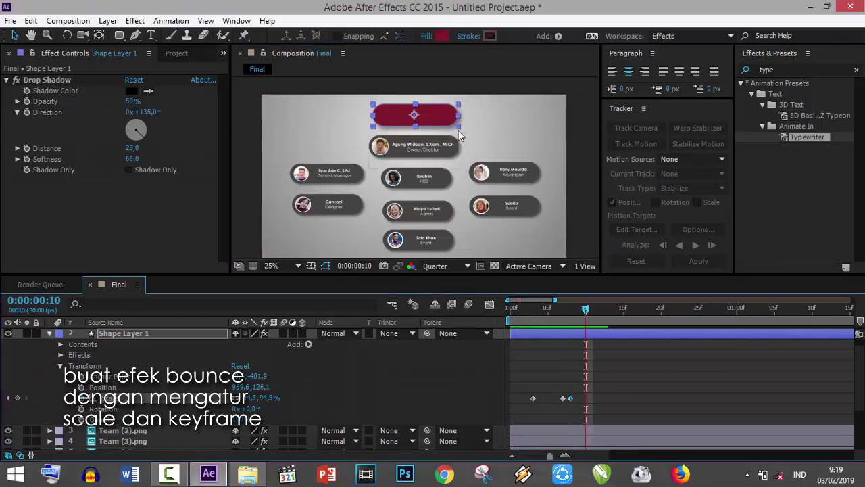
{"action": "left_click_drag", "start_coordinate": [458, 123], "coordinate": [466, 129]}
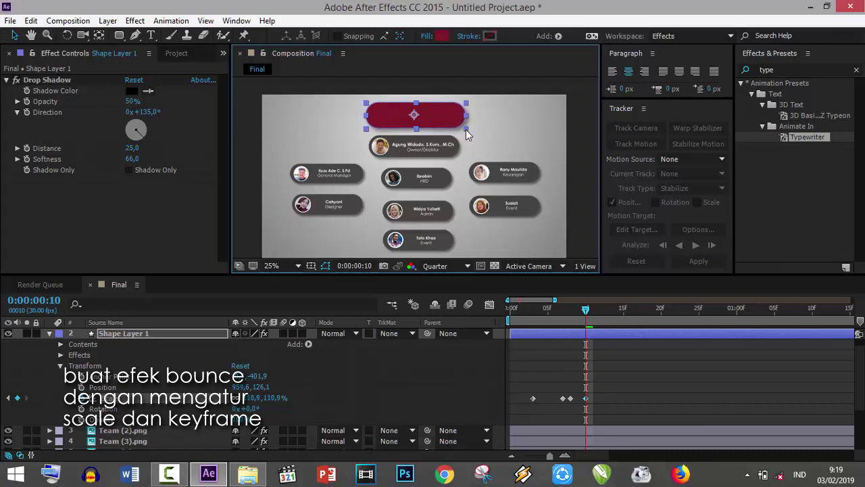
- Paste the 100% Scale keyframe at frame 12 and nudge it slightly later
{"action": "left_click", "coordinate": [564, 397]}
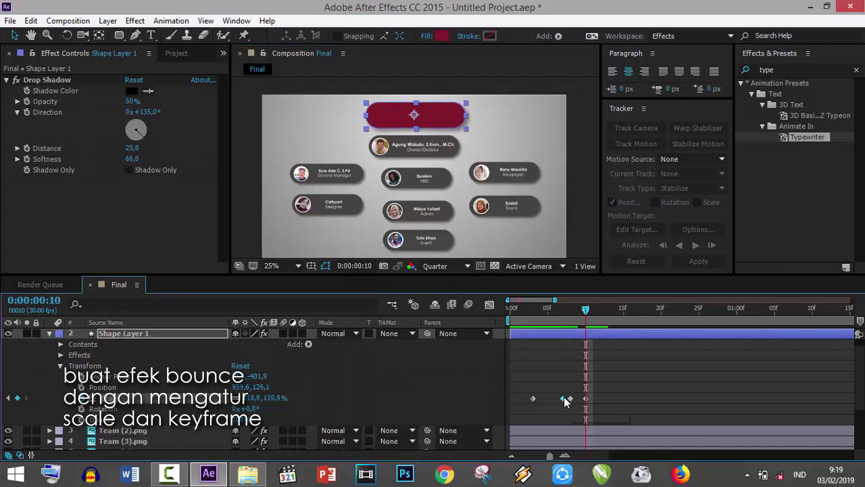
{"action": "left_click", "coordinate": [593, 309]}
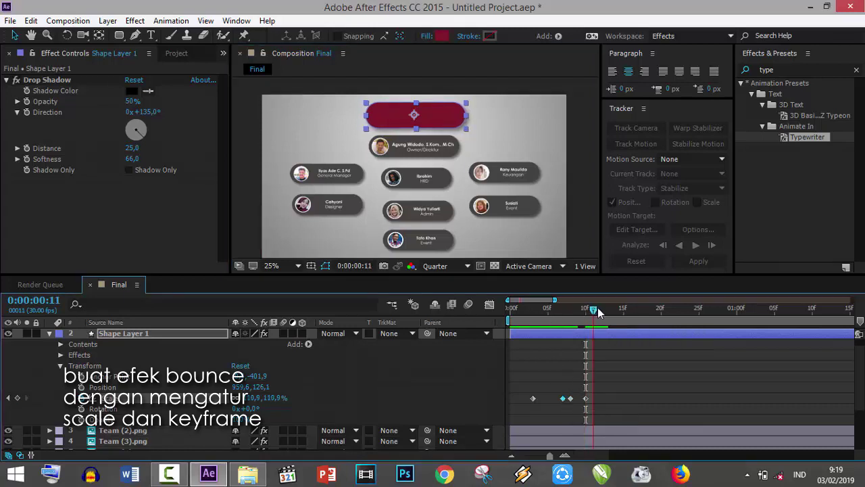
{"action": "key", "text": "Page_Down"}
{"action": "key", "text": "ctrl+v"}
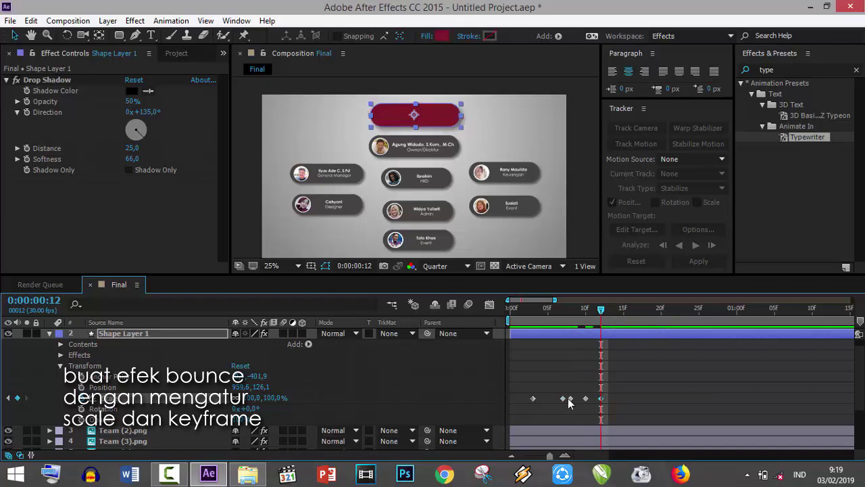
{"action": "left_click_drag", "start_coordinate": [568, 398], "coordinate": [576, 399]}
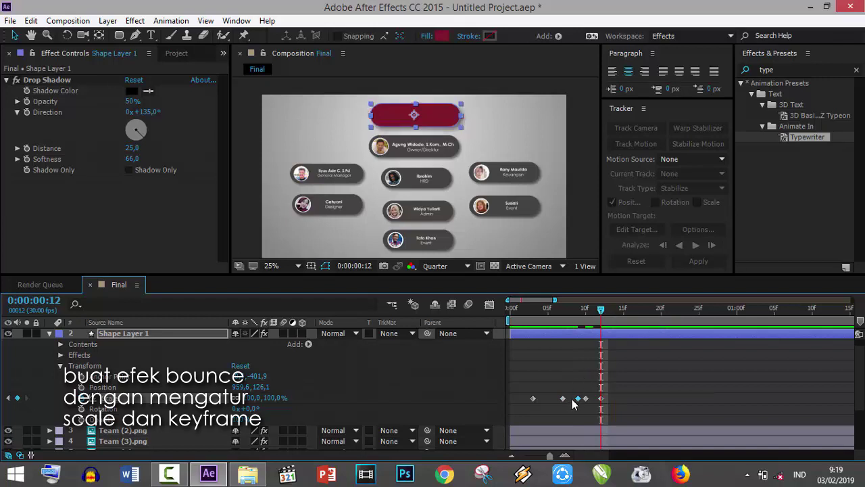
- Preview the badge's bouncing pop-in from the first frame
{"action": "left_click", "coordinate": [512, 310]}
{"action": "key", "text": "space"}
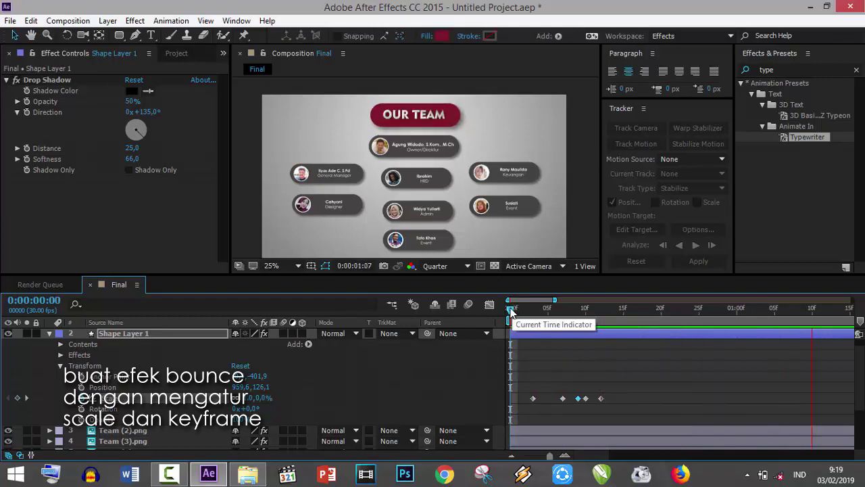
{"action": "key", "text": "space"}
{"action": "key", "text": "space"}
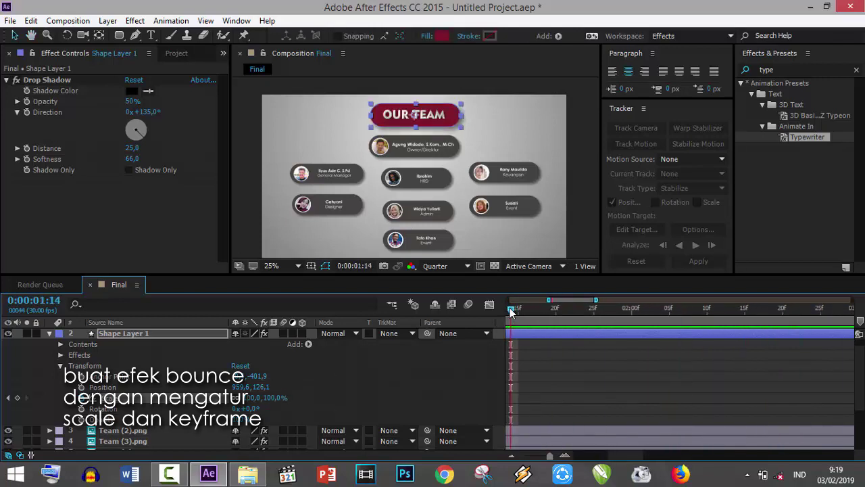
{"action": "key", "text": "space"}
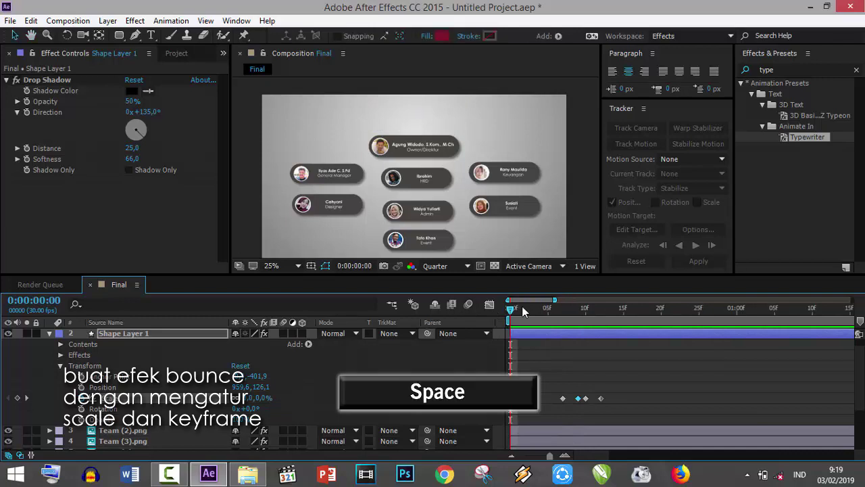
{"action": "left_click", "coordinate": [510, 311]}
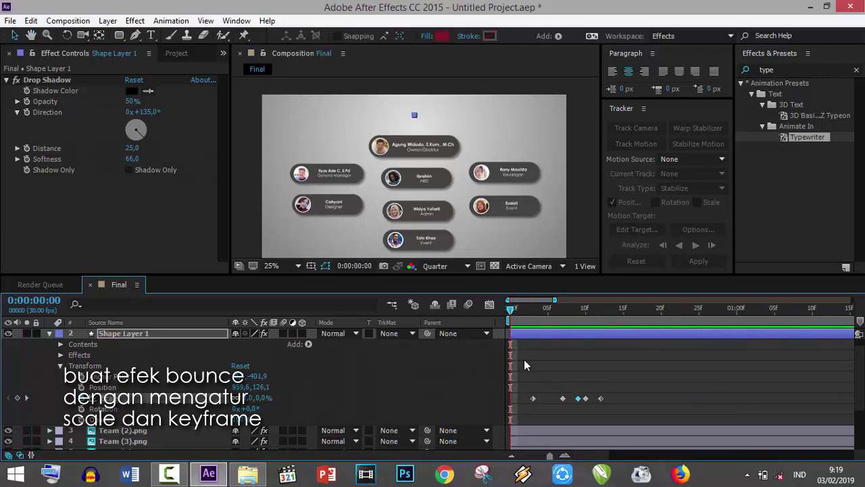
{"action": "left_click", "coordinate": [48, 335]}
- Enable Scale keyframing on Team (2).png and shift the first keyframe a frame later
{"action": "left_click", "coordinate": [392, 149]}
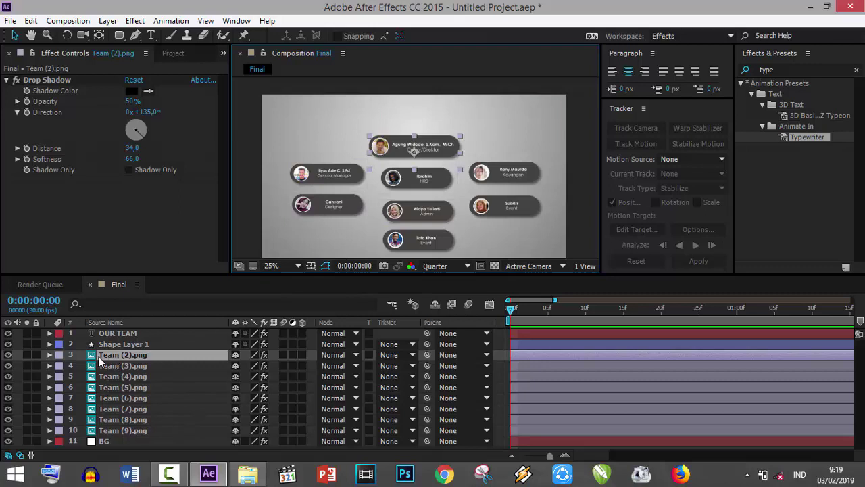
{"action": "left_click", "coordinate": [49, 354]}
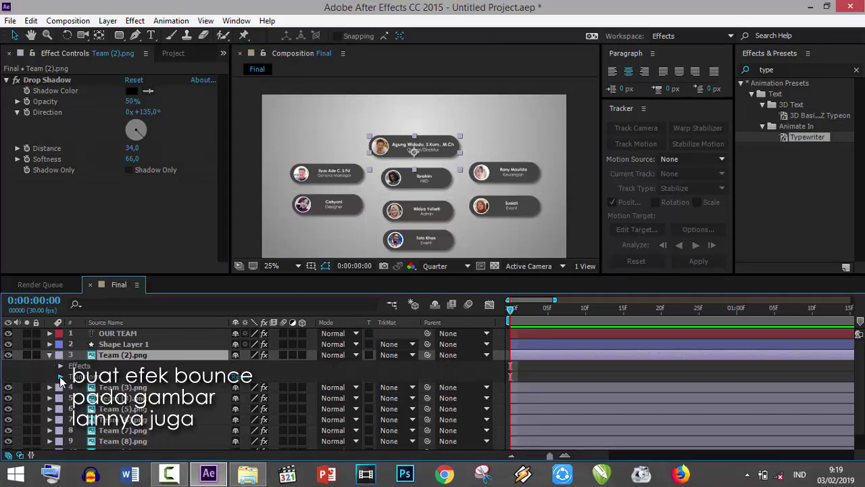
{"action": "left_click", "coordinate": [60, 376]}
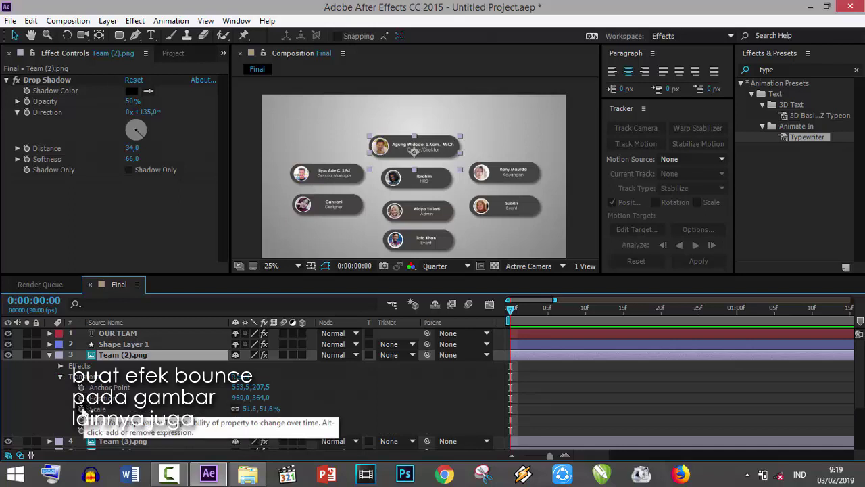
{"action": "left_click", "coordinate": [82, 409]}
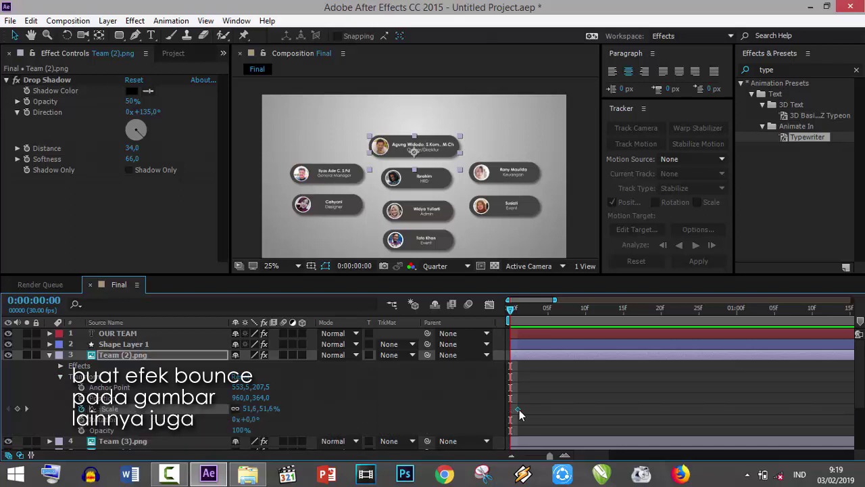
{"action": "left_click_drag", "start_coordinate": [525, 410], "coordinate": [530, 409]}
- Key Team (2)'s scale at 0% on frame 1, 46.6% on frame 5, 52.6% on frame 7
{"action": "left_click", "coordinate": [517, 309]}
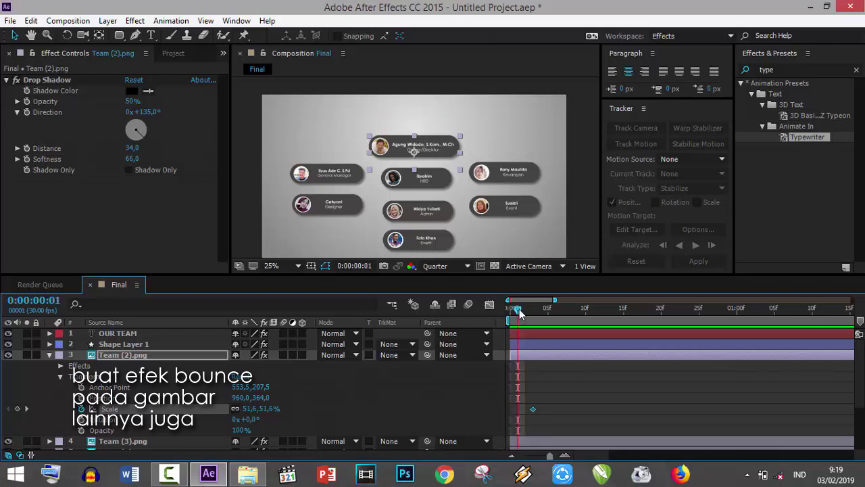
{"action": "left_click_drag", "start_coordinate": [264, 409], "coordinate": [314, 405]}
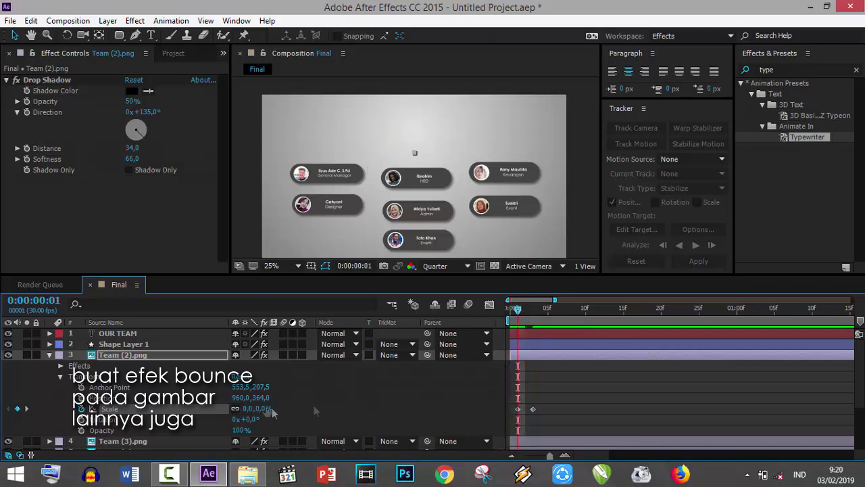
{"action": "left_click_drag", "start_coordinate": [517, 309], "coordinate": [547, 311]}
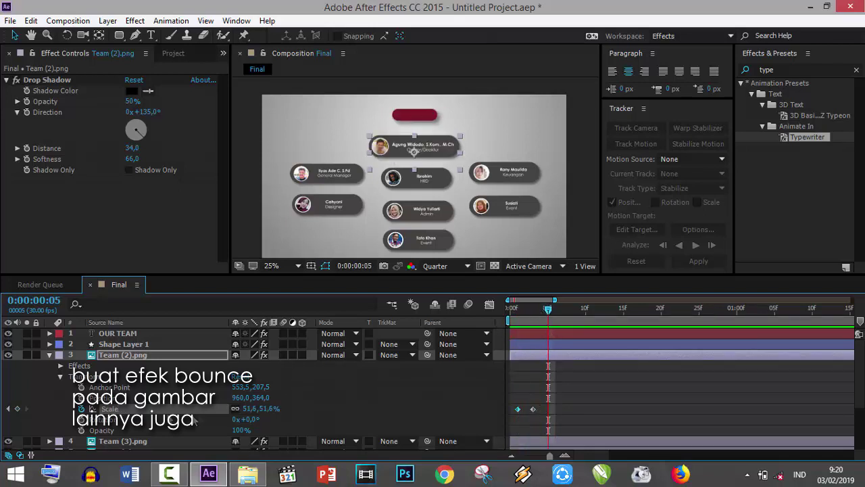
{"action": "left_click_drag", "start_coordinate": [264, 412], "coordinate": [260, 412]}
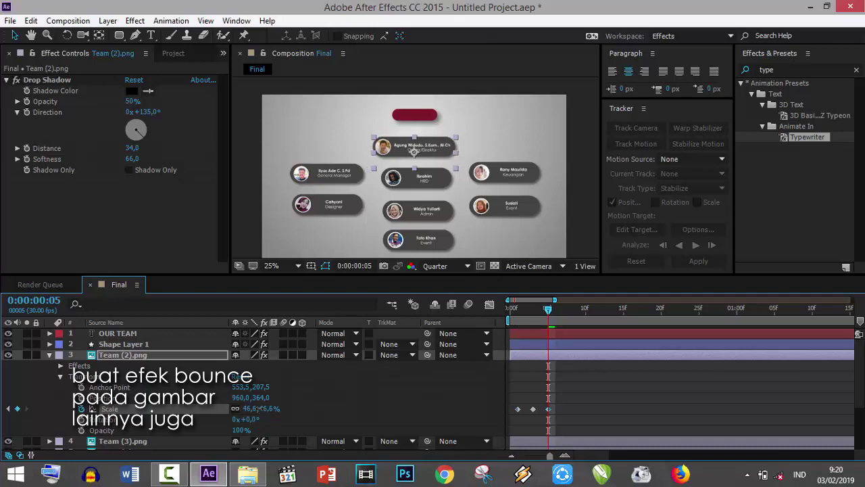
{"action": "left_click_drag", "start_coordinate": [549, 311], "coordinate": [562, 311]}
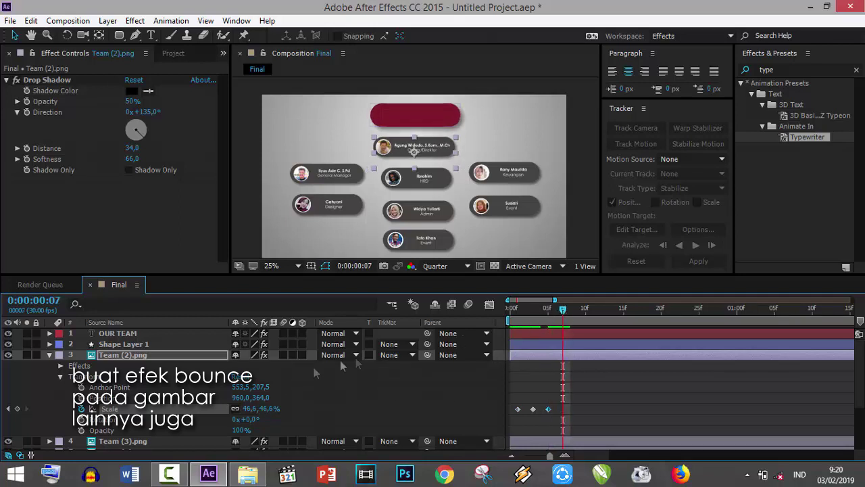
{"action": "left_click_drag", "start_coordinate": [264, 412], "coordinate": [269, 413]}
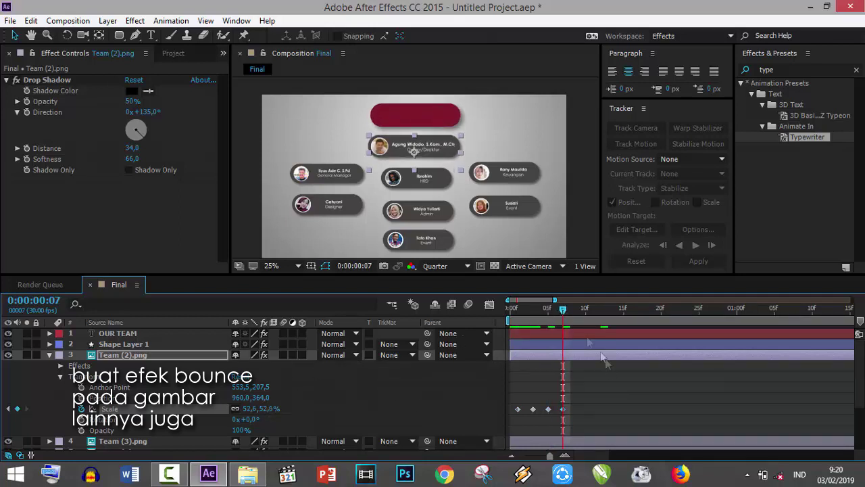
{"action": "mouse_move", "coordinate": [563, 309]}
{"action": "left_mouse_down"}
{"action": "mouse_move", "coordinate": [570, 309]}
{"action": "mouse_move", "coordinate": [508, 309]}
{"action": "left_mouse_up"}
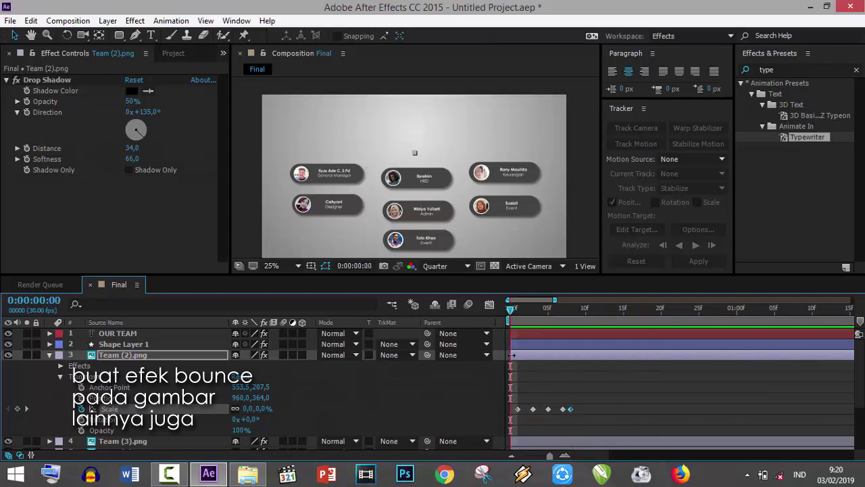
{"action": "left_click_drag", "start_coordinate": [512, 355], "coordinate": [529, 355]}
- Reveal Team (3)'s Transform properties and start a Scale keyframe slightly after frame 0
{"action": "scroll", "coordinate": [70, 393], "scroll_direction": "down", "scroll_amount": 3}
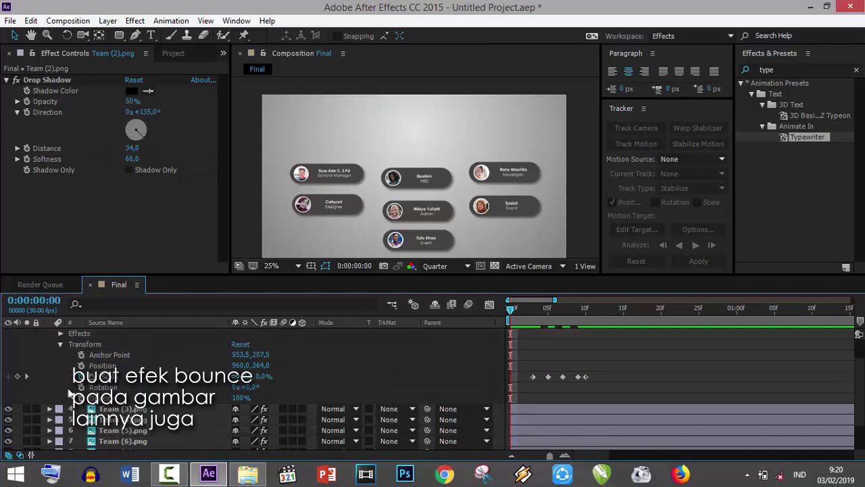
{"action": "left_click", "coordinate": [49, 409]}
{"action": "scroll", "coordinate": [49, 412], "scroll_direction": "up", "scroll_amount": 3}
{"action": "left_click", "coordinate": [49, 354]}
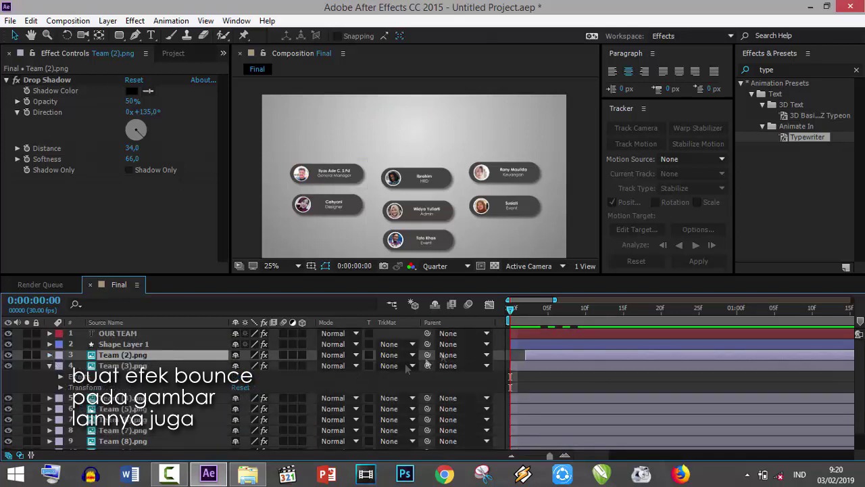
{"action": "left_click", "coordinate": [60, 387]}
{"action": "left_click", "coordinate": [81, 420]}
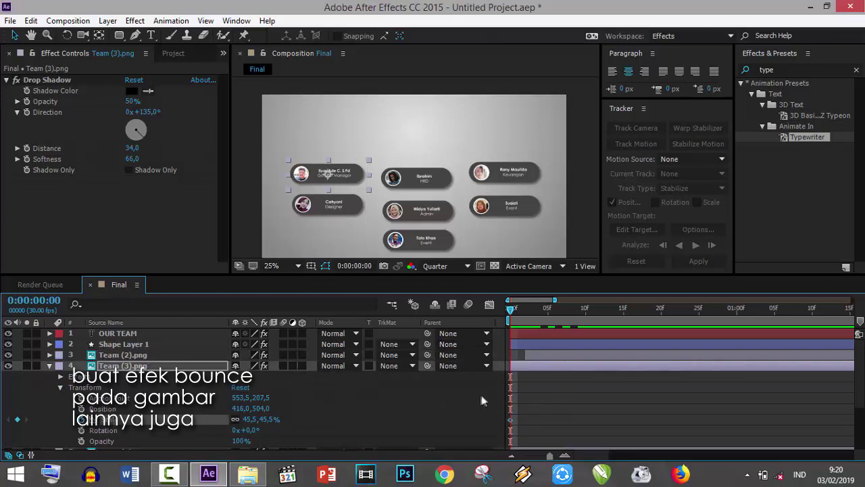
{"action": "left_click_drag", "start_coordinate": [512, 419], "coordinate": [525, 420]}
- Key Team (3)'s Scale at 0%, bouncing up at frame 4 and settling at 45.5%
{"action": "left_click", "coordinate": [265, 419]}
{"action": "type", "text": "0"}
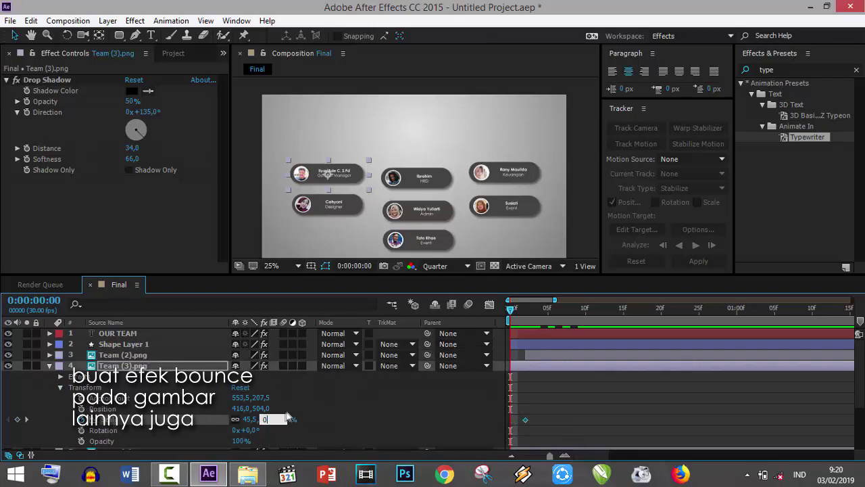
{"action": "key", "text": "Return"}
{"action": "left_click_drag", "start_coordinate": [531, 310], "coordinate": [540, 310]}
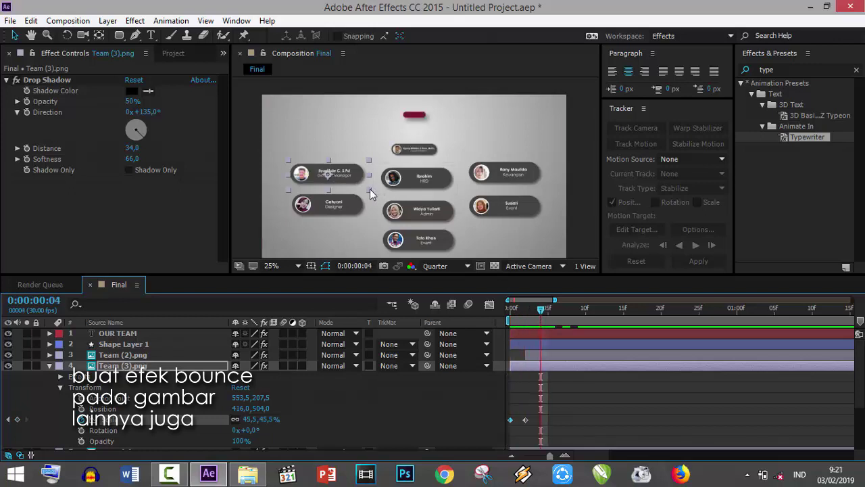
{"action": "left_click_drag", "start_coordinate": [369, 188], "coordinate": [374, 190]}
{"action": "key", "text": "Page_Down"}
{"action": "key", "text": "Page_Down"}
{"action": "key", "text": "Page_Down"}
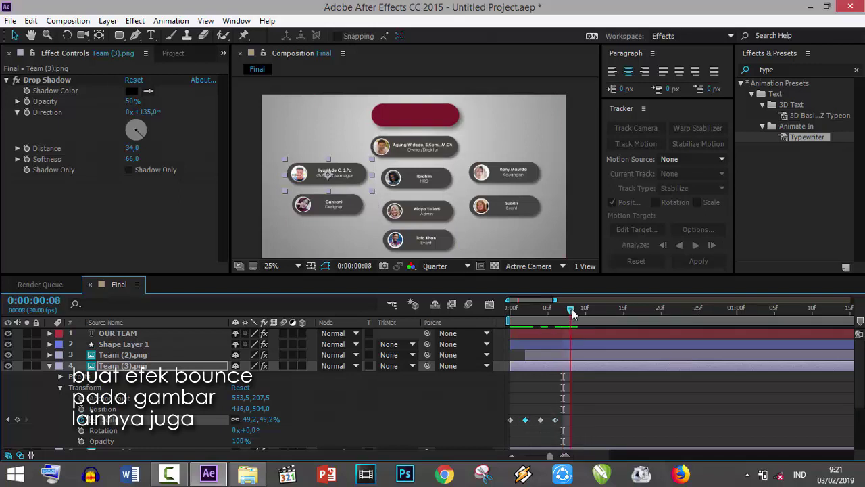
{"action": "key", "text": "ctrl+v"}
- Preview the pop-in, start Team (3) one frame later, and select its Scale keyframes
{"action": "left_click_drag", "start_coordinate": [566, 309], "coordinate": [499, 306]}
{"action": "key", "text": "space"}
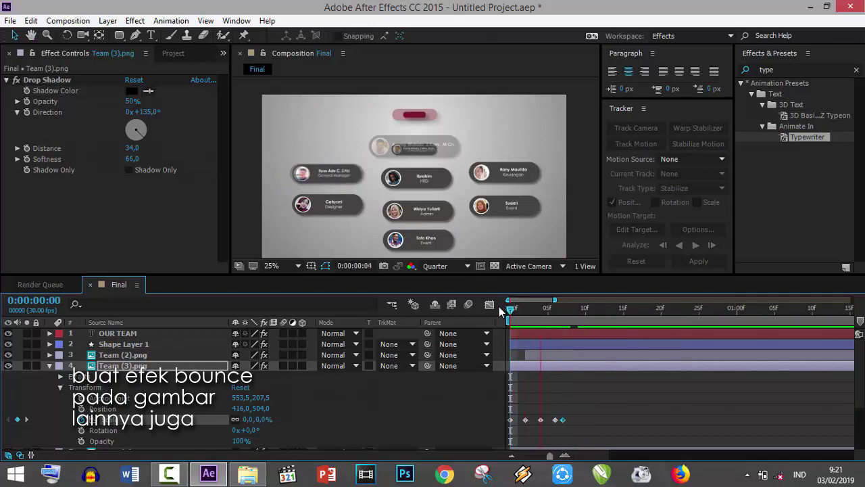
{"action": "key", "text": "space"}
{"action": "left_click_drag", "start_coordinate": [541, 371], "coordinate": [550, 370]}
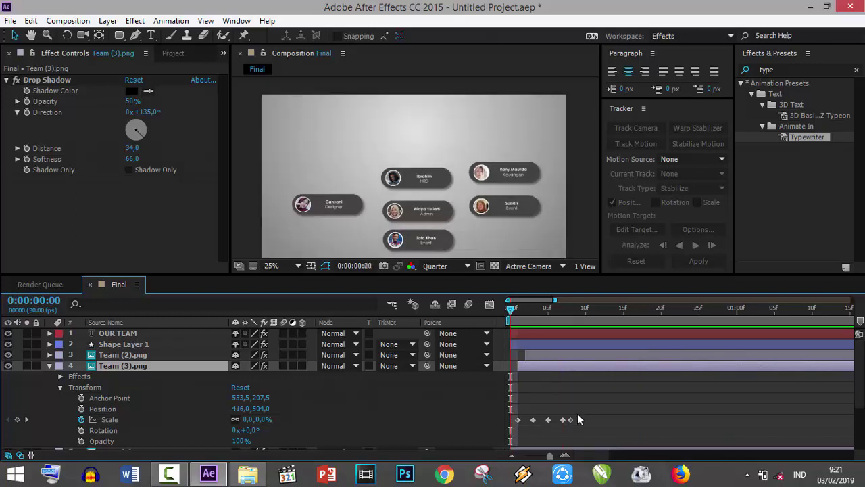
{"action": "left_click_drag", "start_coordinate": [577, 413], "coordinate": [518, 427]}
- Copy Team (3)'s Scale bounce keyframes and paste them onto Team (4) through Team (9)
{"action": "key", "text": "ctrl+c"}
{"action": "scroll", "coordinate": [517, 422], "scroll_direction": "down", "scroll_amount": 3}
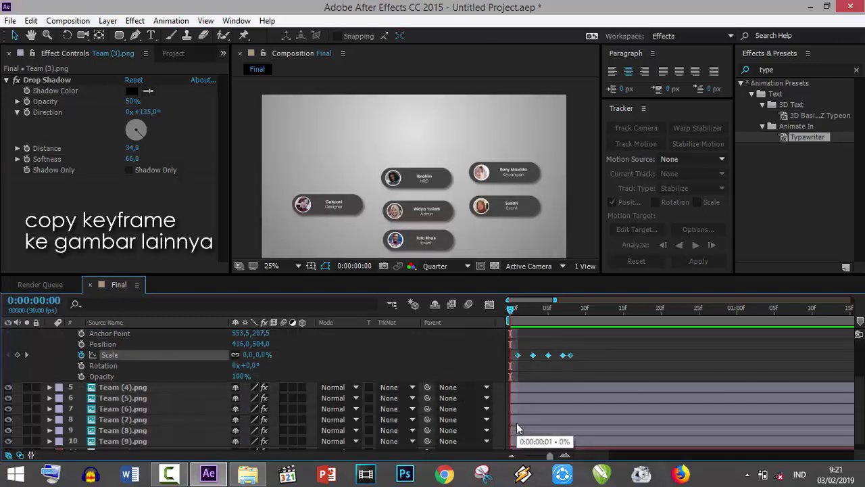
{"action": "left_click", "coordinate": [523, 377]}
{"action": "left_click", "coordinate": [528, 433], "text": "shift"}
{"action": "key", "text": "ctrl+v"}
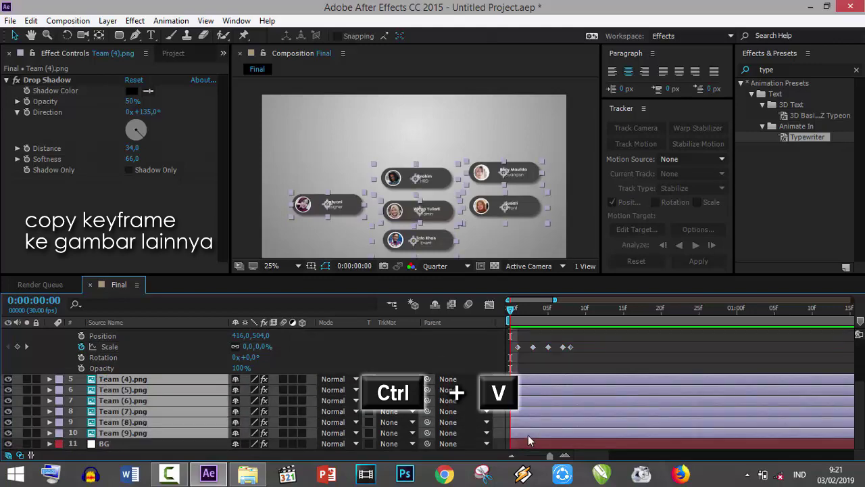
- Collapse Team (3)'s properties and leave only the Team (3).png layer selected
{"action": "left_click_drag", "start_coordinate": [511, 310], "coordinate": [518, 310]}
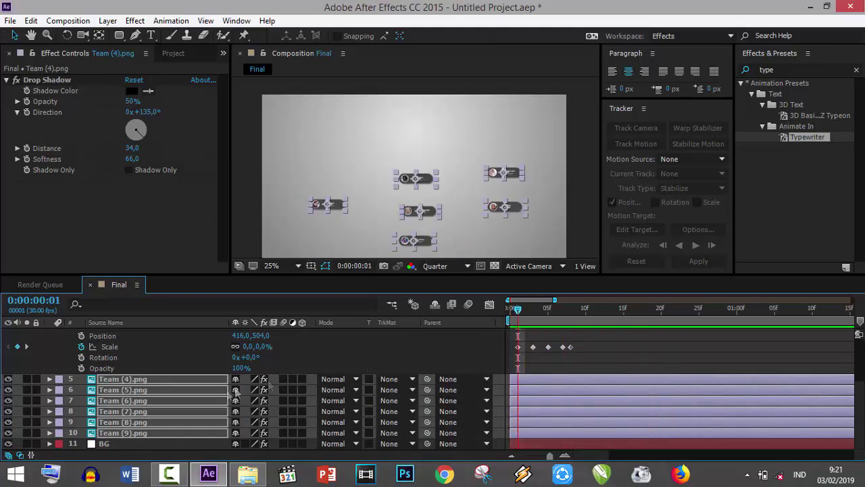
{"action": "scroll", "coordinate": [67, 365], "scroll_direction": "up", "scroll_amount": 3}
{"action": "scroll", "coordinate": [67, 364], "scroll_direction": "up", "scroll_amount": 3}
{"action": "left_click", "coordinate": [49, 358]}
{"action": "left_click", "coordinate": [527, 370]}
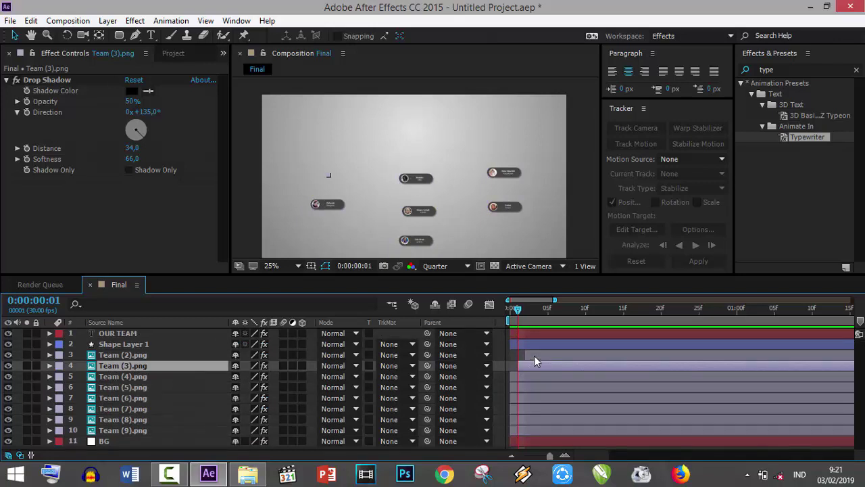
- Offset Team (3), (4), (8) and (9) progressively later in time, then preview the stagger
{"action": "left_click", "coordinate": [533, 355]}
{"action": "left_click_drag", "start_coordinate": [531, 431], "coordinate": [537, 430]}
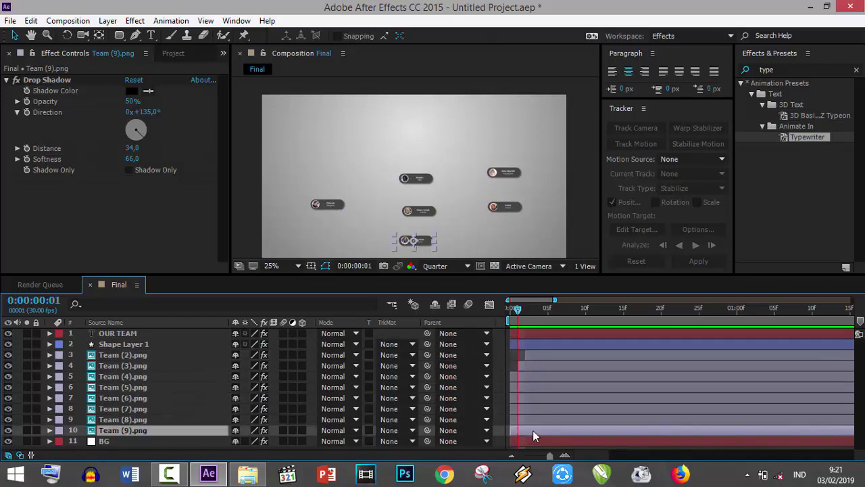
{"action": "left_click", "coordinate": [527, 365]}
{"action": "left_click", "coordinate": [531, 354]}
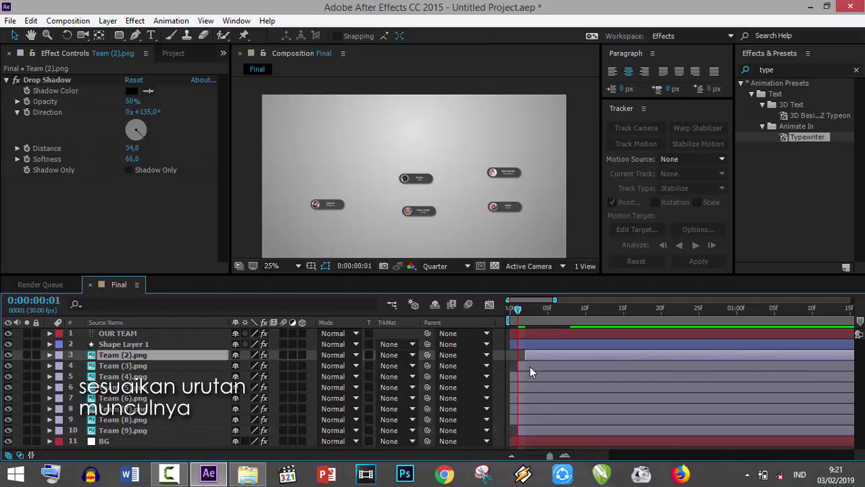
{"action": "left_click_drag", "start_coordinate": [530, 366], "coordinate": [593, 398]}
{"action": "mouse_move", "coordinate": [588, 413]}
{"action": "left_mouse_down"}
{"action": "mouse_move", "coordinate": [604, 408]}
{"action": "mouse_move", "coordinate": [682, 432]}
{"action": "left_mouse_up"}
{"action": "left_click", "coordinate": [619, 431]}
{"action": "left_click", "coordinate": [515, 315]}
{"action": "key", "text": "space"}
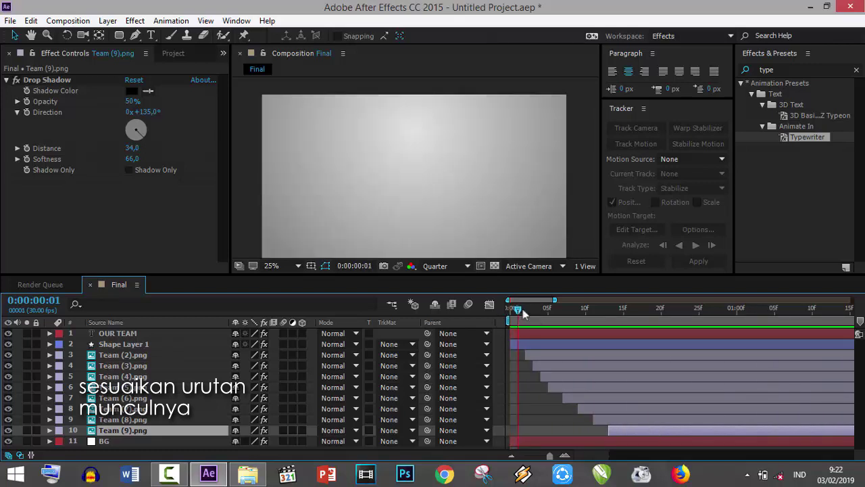
- Check the cards at frame 5 and delay Team (7)'s start slightly
{"action": "left_click_drag", "start_coordinate": [515, 315], "coordinate": [548, 315]}
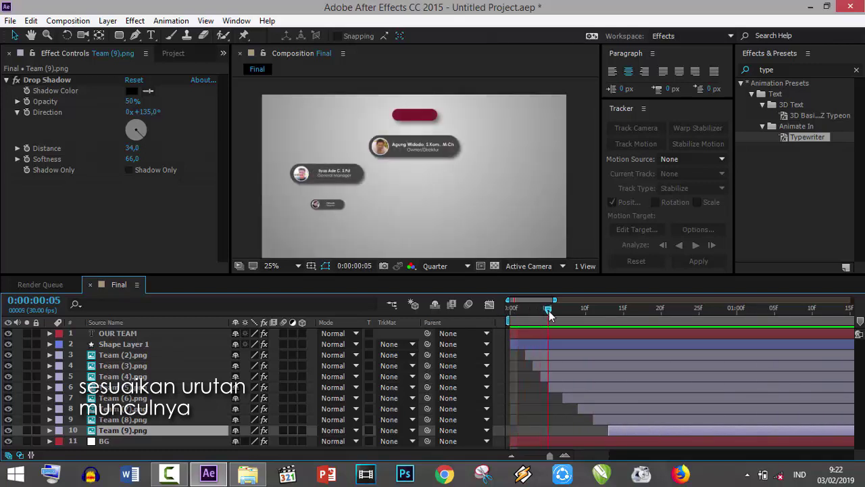
{"action": "left_click", "coordinate": [548, 375]}
{"action": "left_click", "coordinate": [557, 387]}
{"action": "left_click_drag", "start_coordinate": [564, 397], "coordinate": [570, 396]}
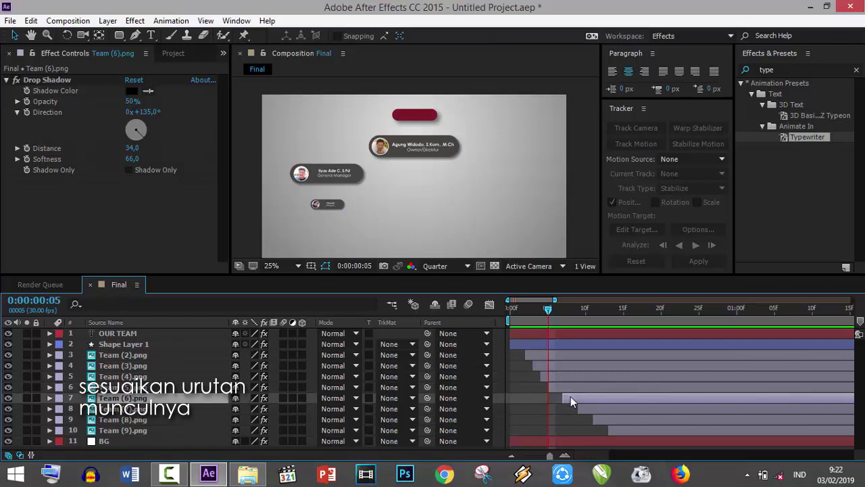
{"action": "left_click", "coordinate": [590, 406]}
- Move Team (8) higher in the layer stack and nudge Team (7)–(9) later
{"action": "left_click_drag", "start_coordinate": [597, 310], "coordinate": [649, 311]}
{"action": "left_click", "coordinate": [408, 175]}
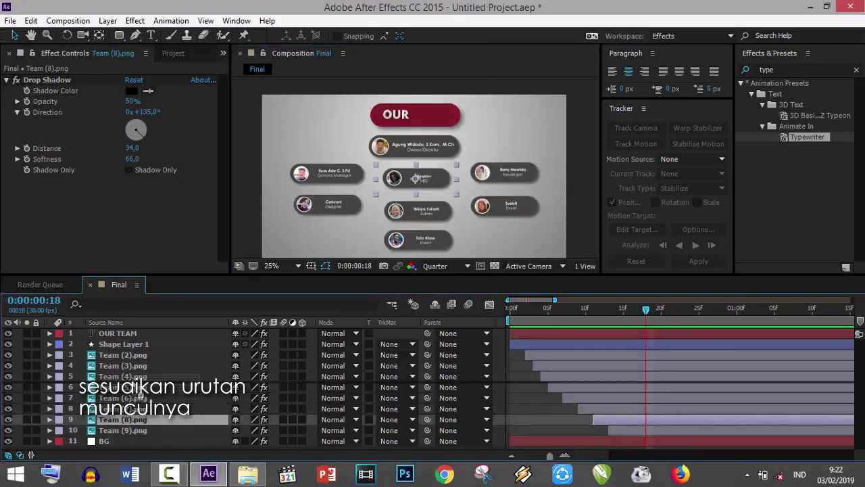
{"action": "left_click_drag", "start_coordinate": [217, 420], "coordinate": [135, 382]}
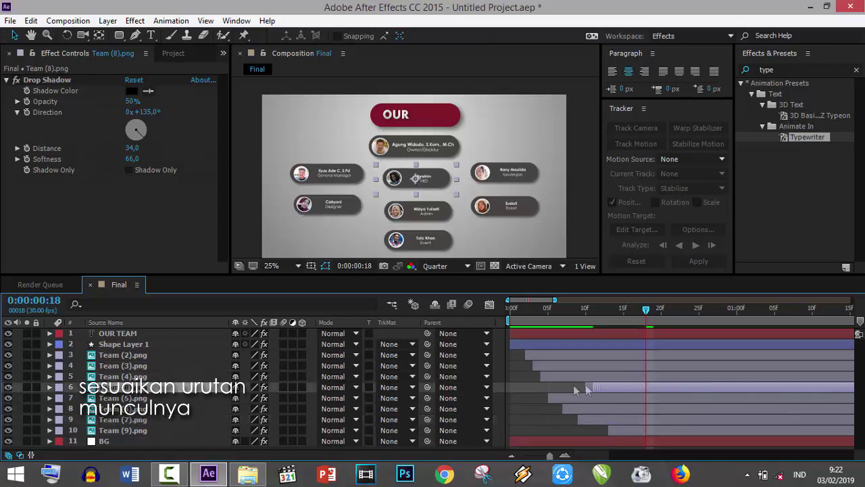
{"action": "left_click_drag", "start_coordinate": [568, 397], "coordinate": [596, 419]}
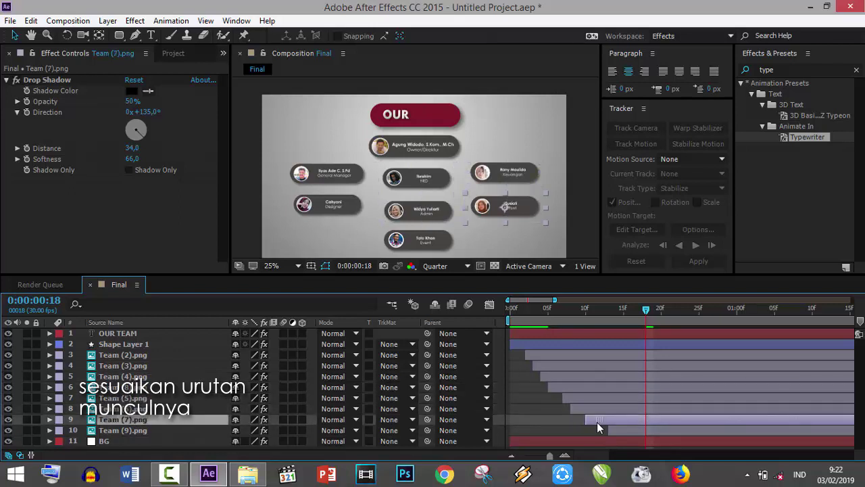
{"action": "left_click", "coordinate": [521, 309]}
{"action": "mouse_move", "coordinate": [521, 310]}
{"action": "left_mouse_down"}
{"action": "mouse_move", "coordinate": [608, 320]}
{"action": "mouse_move", "coordinate": [511, 309]}
{"action": "left_mouse_up"}
- Select Team (2) through Team (9) and drag all their bars later together
{"action": "key", "text": "space"}
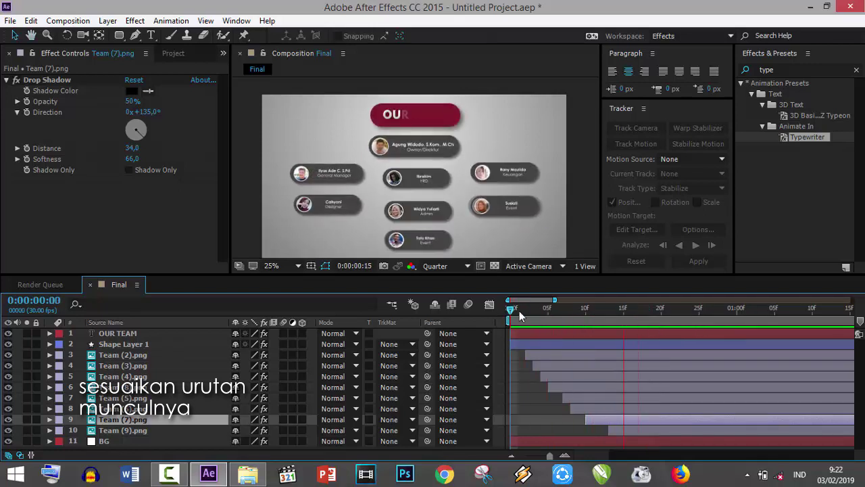
{"action": "key", "text": "space"}
{"action": "left_click", "coordinate": [526, 334]}
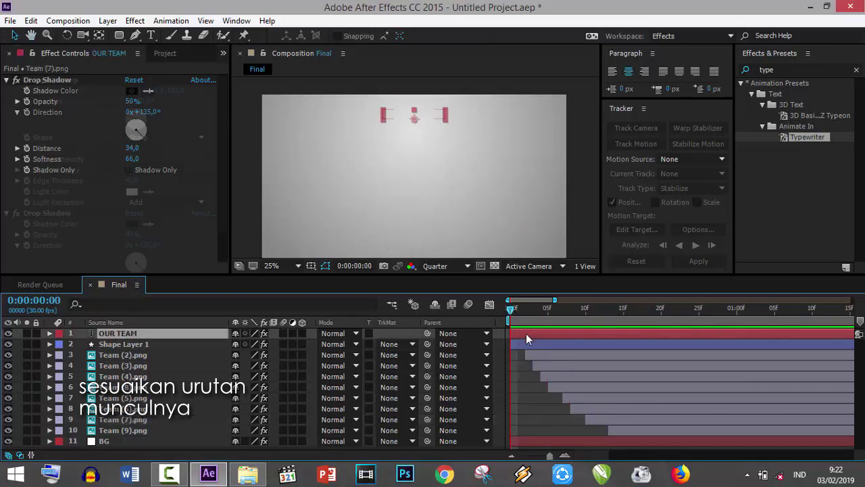
{"action": "left_click", "coordinate": [530, 345]}
{"action": "left_click", "coordinate": [544, 355]}
{"action": "left_click", "coordinate": [614, 430], "text": "shift"}
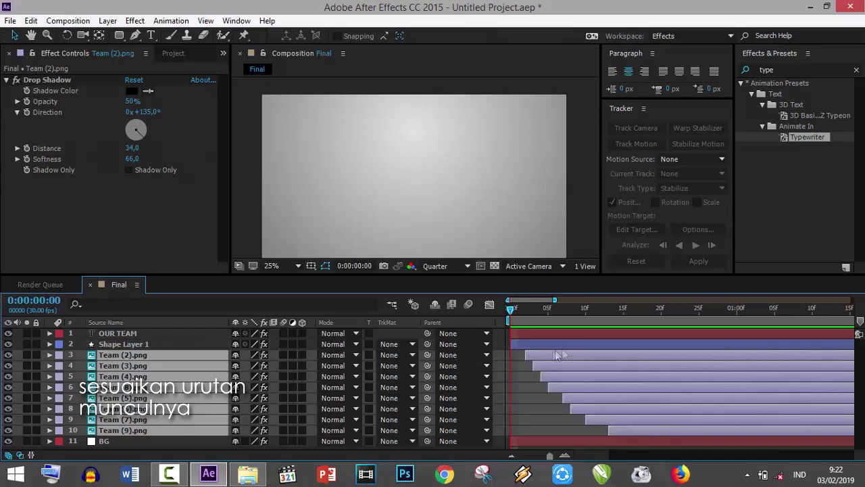
{"action": "left_click_drag", "start_coordinate": [549, 354], "coordinate": [593, 355]}
- Preview the delayed cards across the full 12-second timeline and select only Team (2).png
{"action": "key", "text": "space"}
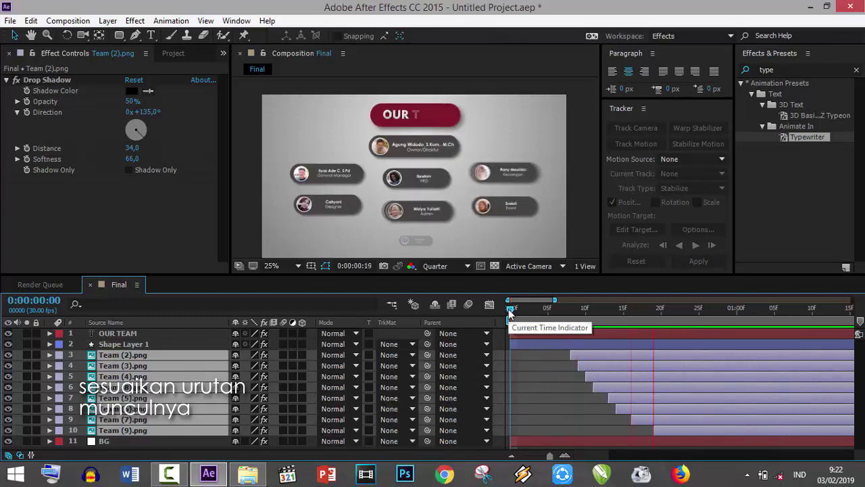
{"action": "key", "text": "space"}
{"action": "key", "text": "space"}
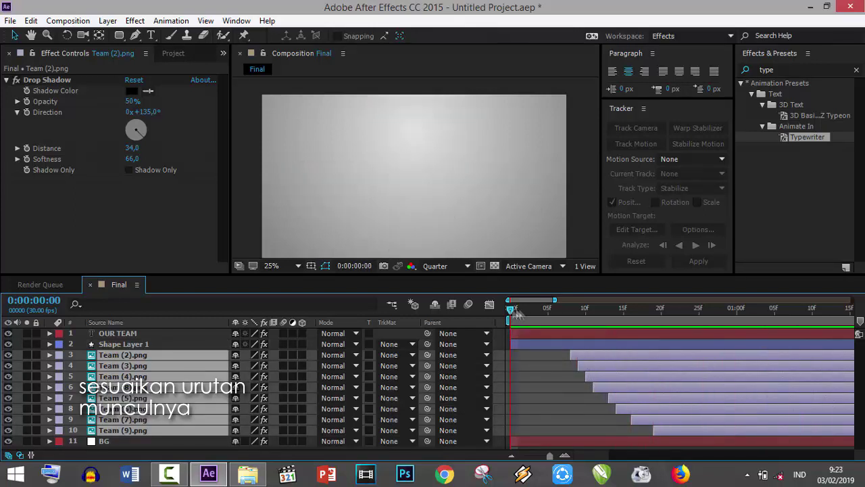
{"action": "left_click", "coordinate": [555, 299]}
{"action": "left_click_drag", "start_coordinate": [556, 300], "coordinate": [852, 299]}
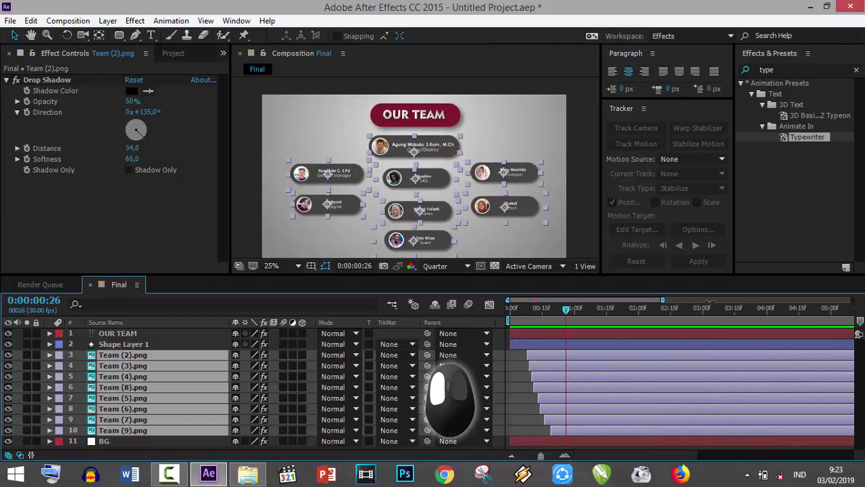
{"action": "left_click", "coordinate": [530, 347]}
{"action": "left_click", "coordinate": [536, 355]}
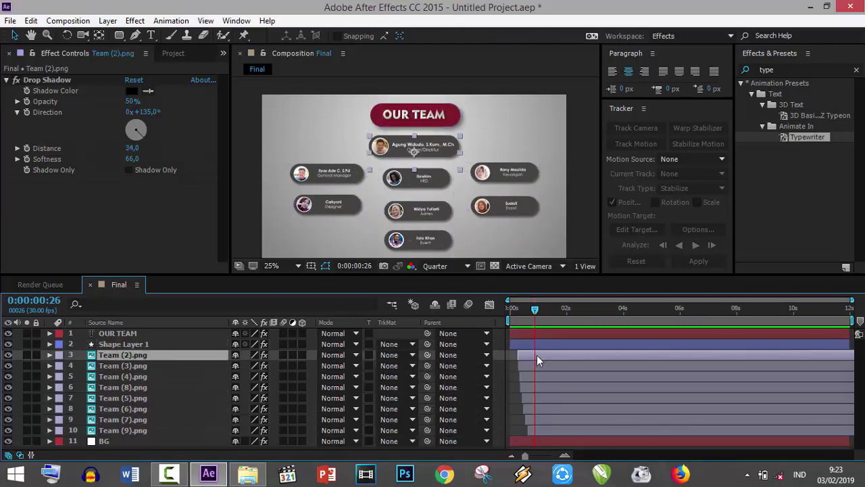
- Apply Gaussian Blur (found by searching 'gaus') to Team (2).png and show its Blurriness setting
{"action": "left_click", "coordinate": [785, 70]}
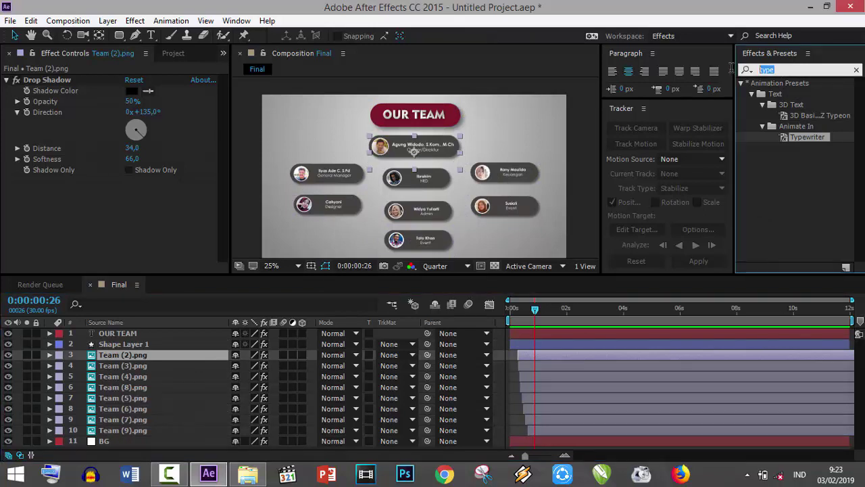
{"action": "type", "text": "gaus"}
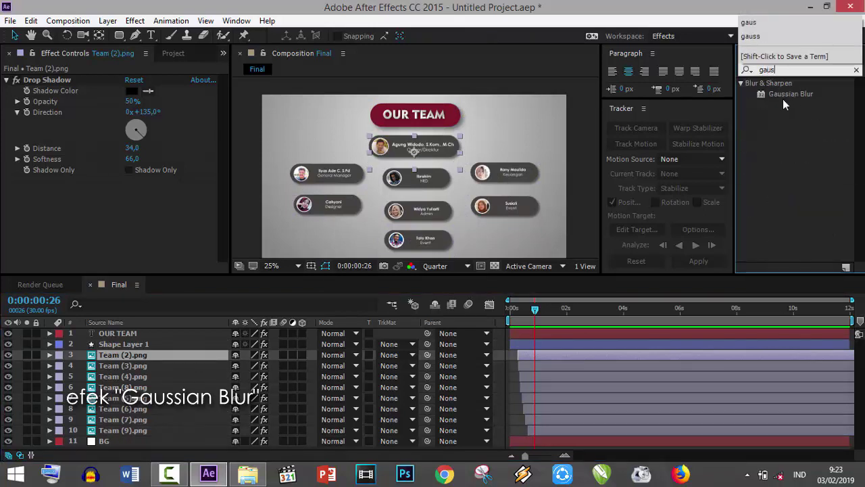
{"action": "left_click_drag", "start_coordinate": [790, 94], "coordinate": [545, 352]}
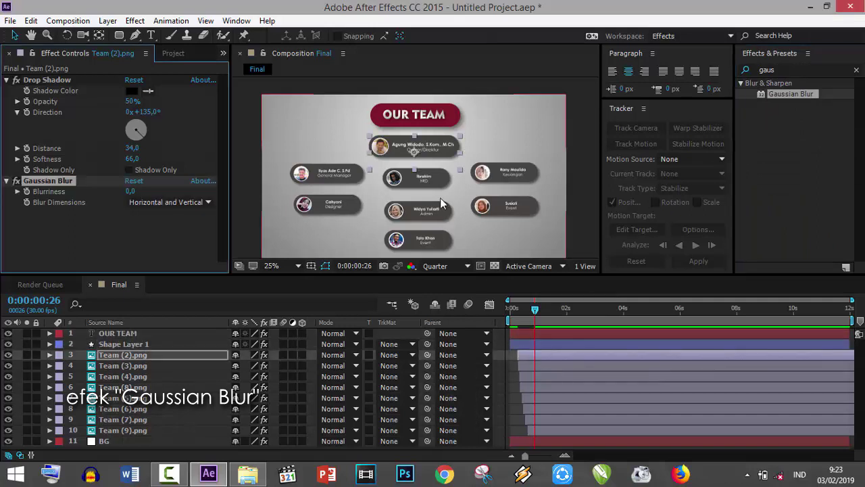
{"action": "left_click", "coordinate": [49, 354]}
{"action": "left_click", "coordinate": [49, 354]}
{"action": "left_click", "coordinate": [58, 374]}
{"action": "left_click", "coordinate": [58, 374]}
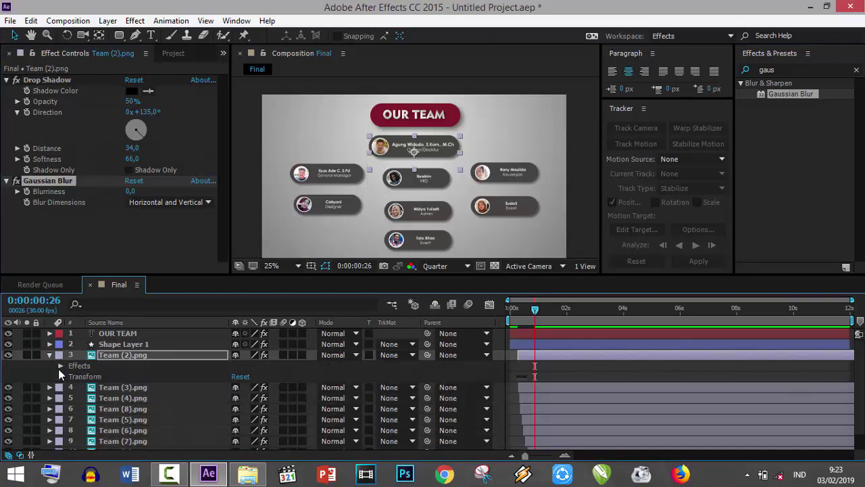
{"action": "left_click", "coordinate": [58, 366]}
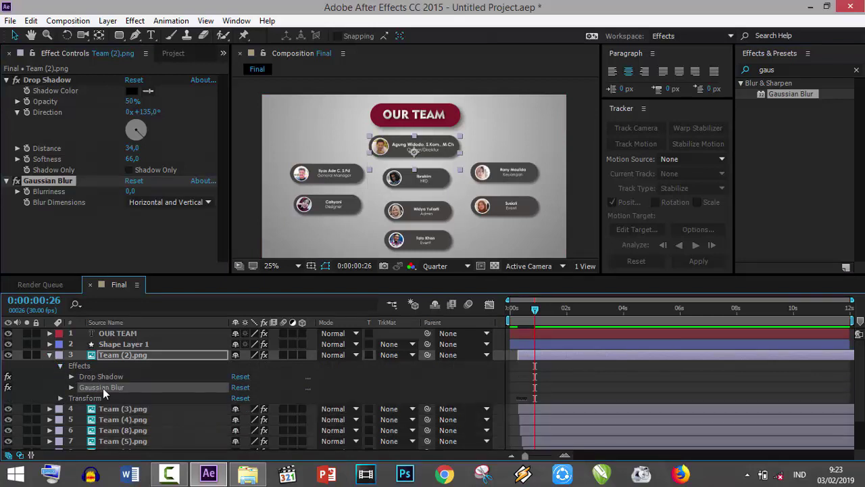
{"action": "left_click", "coordinate": [71, 387]}
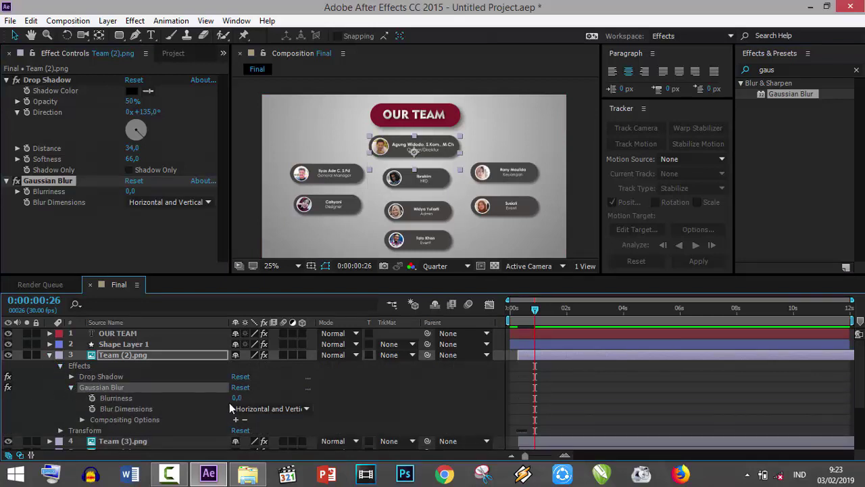
- Keyframe Team (2)'s Blurriness, raise it to 9.9, and hold it with a keyframe at 0:00:02:24
{"action": "left_click", "coordinate": [92, 398]}
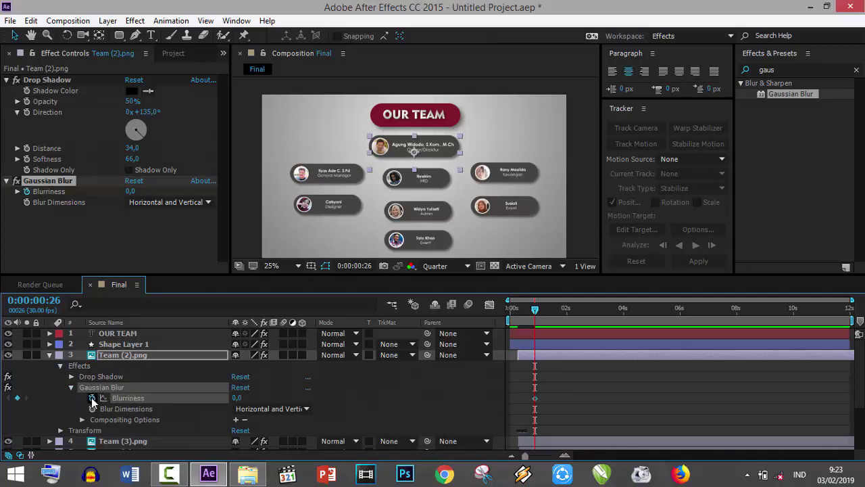
{"action": "key", "text": "space"}
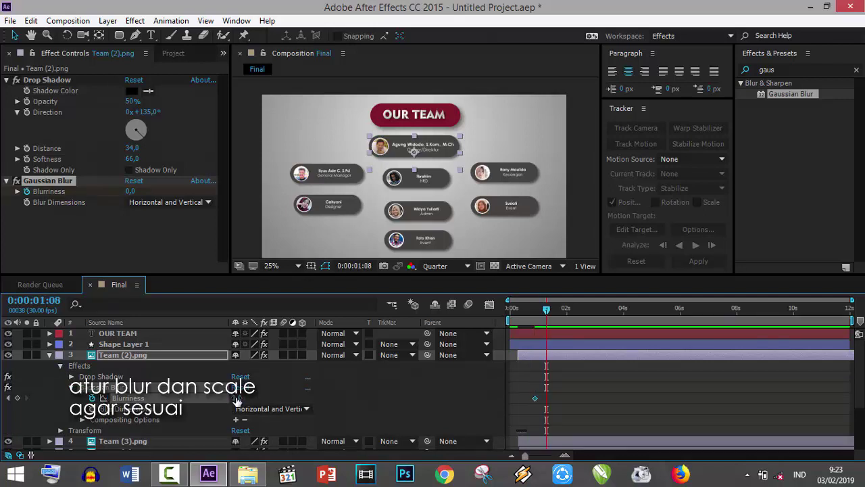
{"action": "left_click_drag", "start_coordinate": [237, 397], "coordinate": [238, 397]}
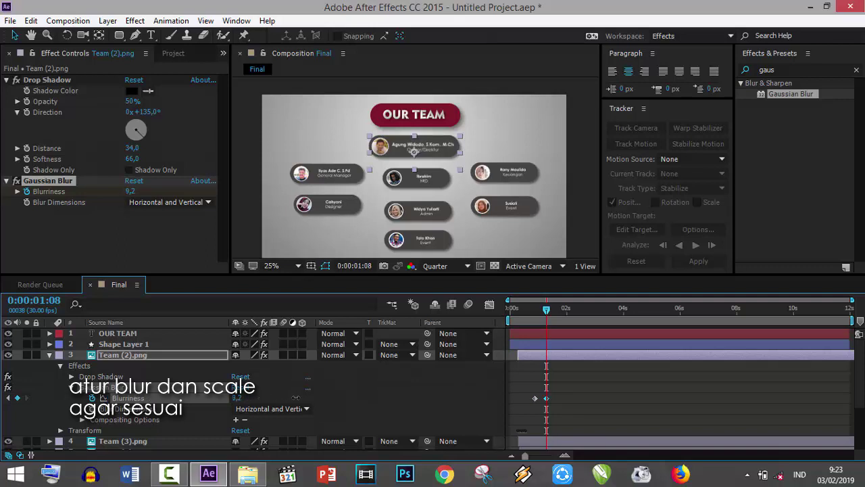
{"action": "mouse_move", "coordinate": [296, 398]}
{"action": "left_mouse_down"}
{"action": "mouse_move", "coordinate": [306, 398]}
{"action": "mouse_move", "coordinate": [296, 397]}
{"action": "left_mouse_up"}
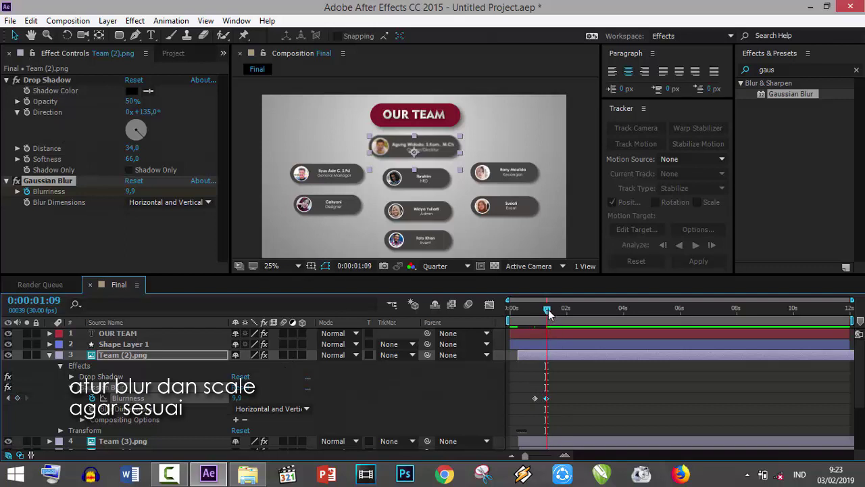
{"action": "left_click_drag", "start_coordinate": [548, 309], "coordinate": [589, 309]}
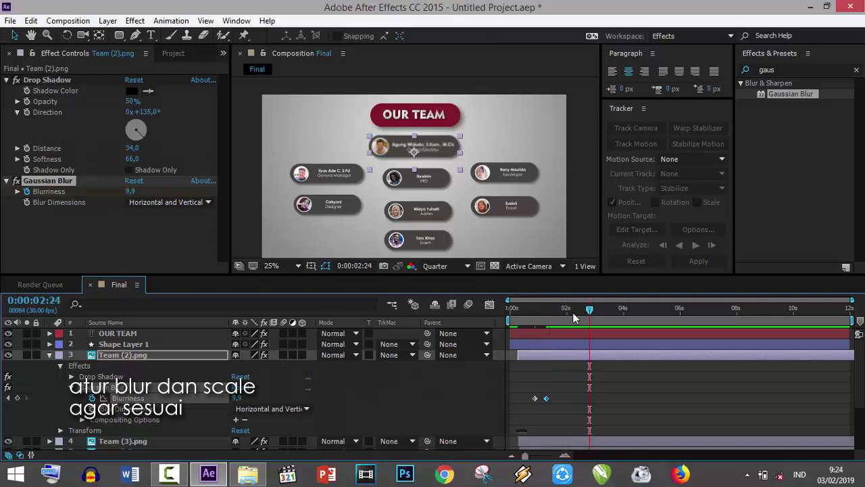
{"action": "left_click", "coordinate": [17, 397]}
- Bring Blurriness back to 0 at 0:00:02:28 and preview the blur animation
{"action": "left_click_drag", "start_coordinate": [590, 309], "coordinate": [594, 310]}
{"action": "left_click_drag", "start_coordinate": [236, 398], "coordinate": [159, 402]}
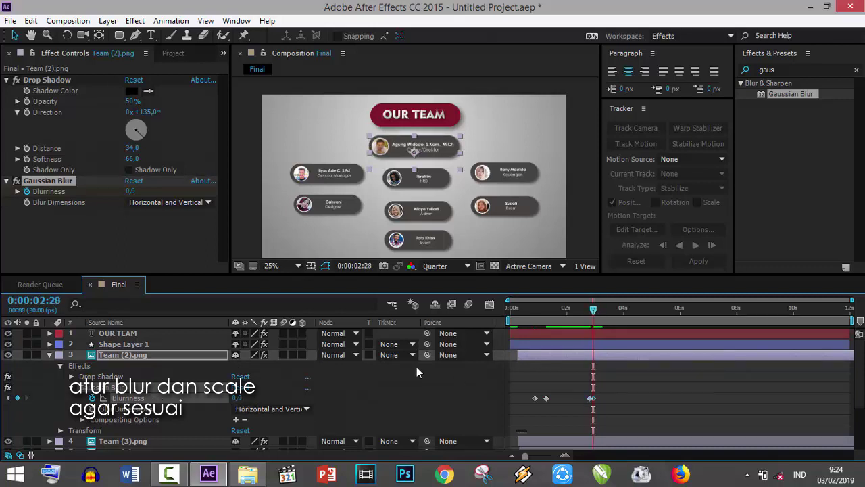
{"action": "left_click", "coordinate": [507, 310]}
{"action": "key", "text": "space"}
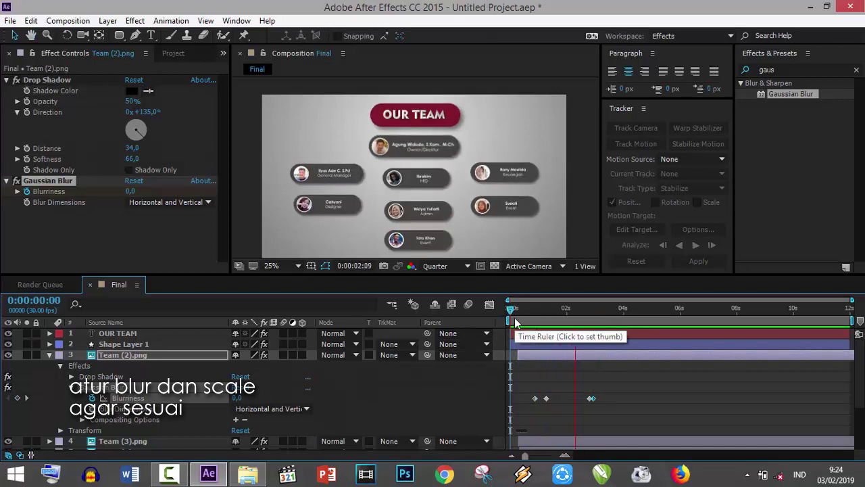
{"action": "left_click", "coordinate": [578, 310]}
{"action": "left_click", "coordinate": [581, 310]}
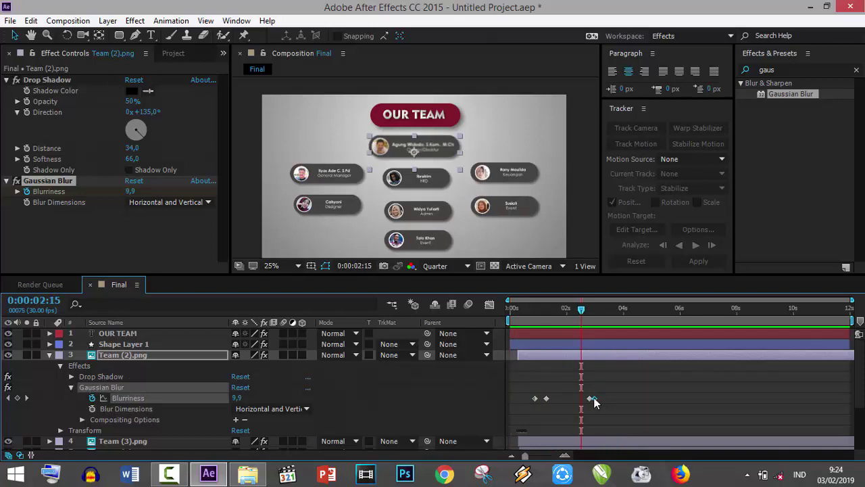
{"action": "left_click", "coordinate": [60, 431]}
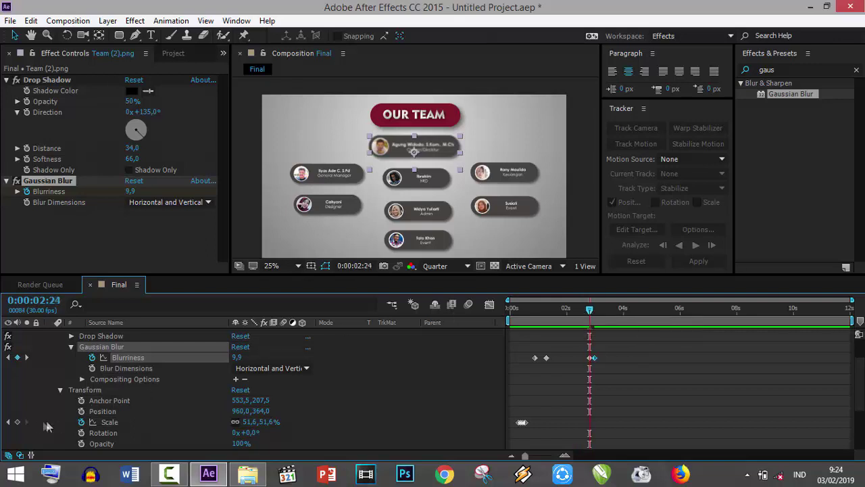
- Key Team (2)'s Scale at 51.6% at 0:00:02:24 and grow it to 69.6% at 0:00:02:29
{"action": "left_click", "coordinate": [17, 422]}
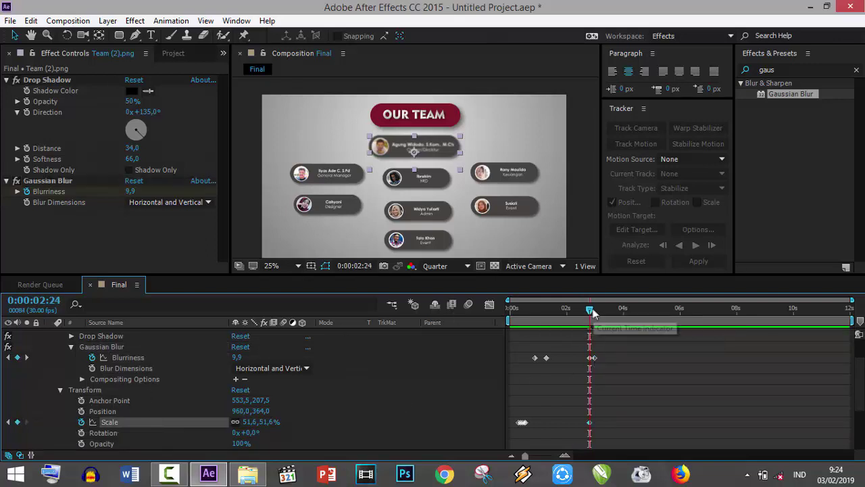
{"action": "left_click_drag", "start_coordinate": [592, 311], "coordinate": [593, 312]}
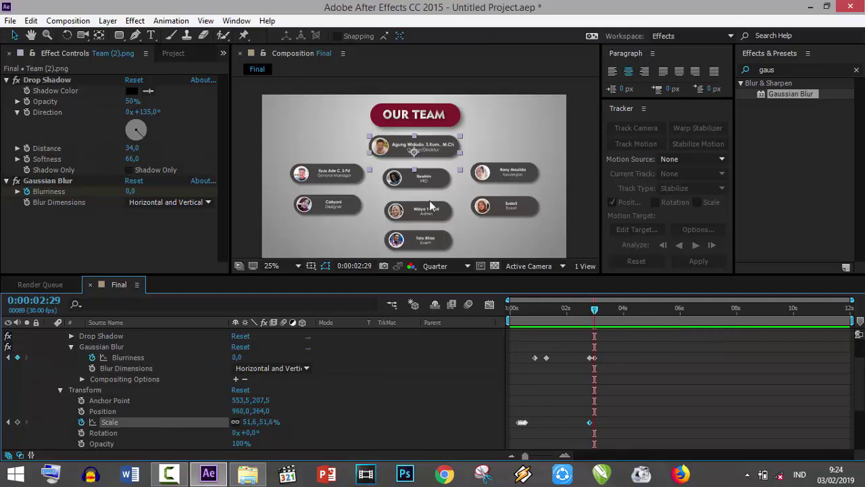
{"action": "left_click_drag", "start_coordinate": [461, 174], "coordinate": [475, 176]}
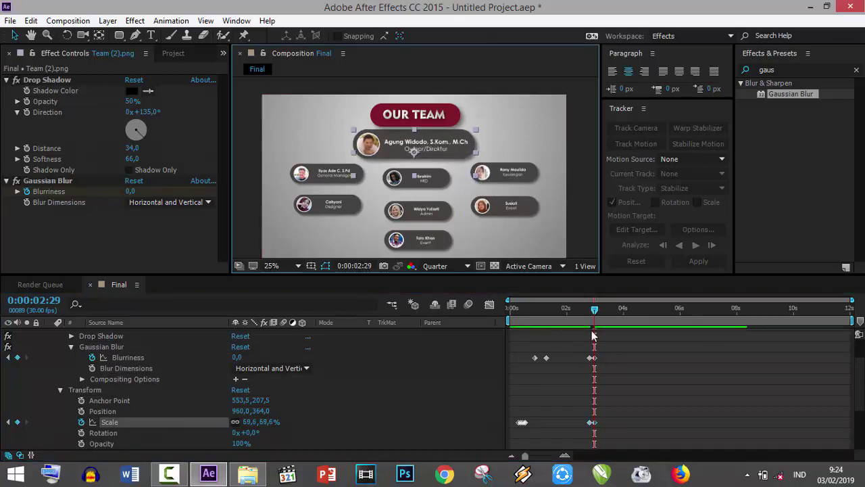
{"action": "left_click", "coordinate": [587, 309]}
{"action": "left_click_drag", "start_coordinate": [587, 309], "coordinate": [641, 311]}
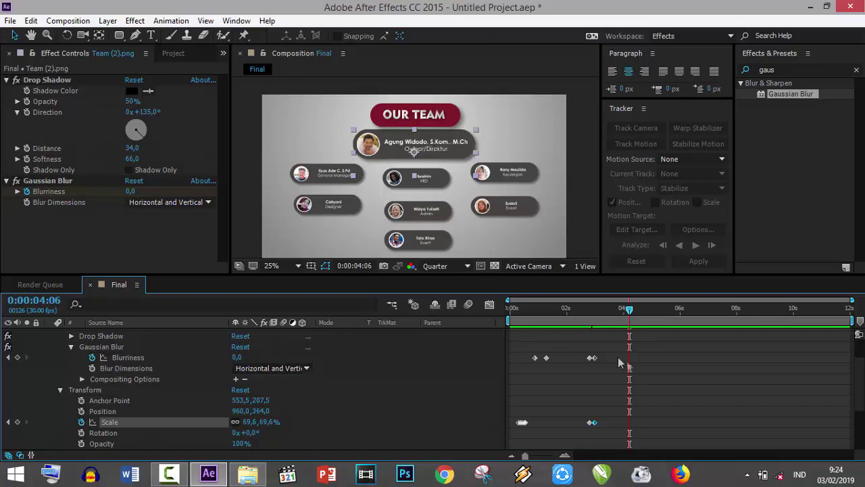
- Copy the Blurriness and Scale keyframes and paste them starting at 0:00:04:06
{"action": "left_click_drag", "start_coordinate": [602, 354], "coordinate": [589, 359]}
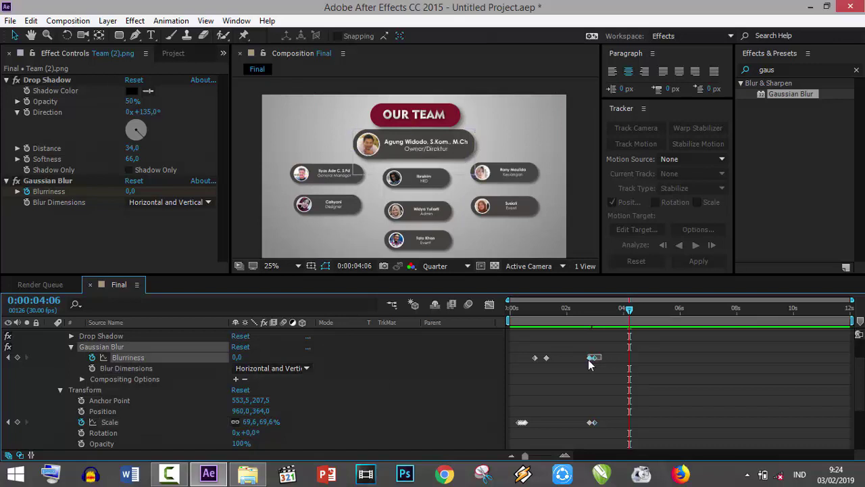
{"action": "key", "text": "ctrl+c"}
{"action": "key", "text": "ctrl+v"}
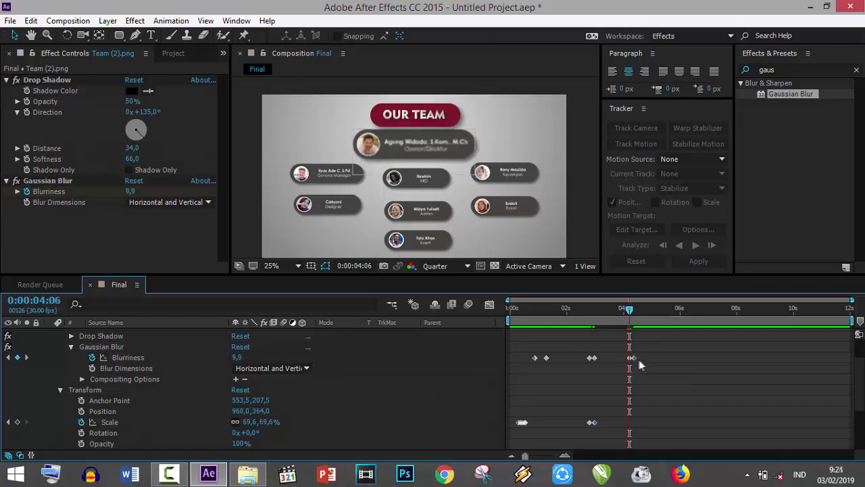
{"action": "left_click_drag", "start_coordinate": [631, 358], "coordinate": [639, 357]}
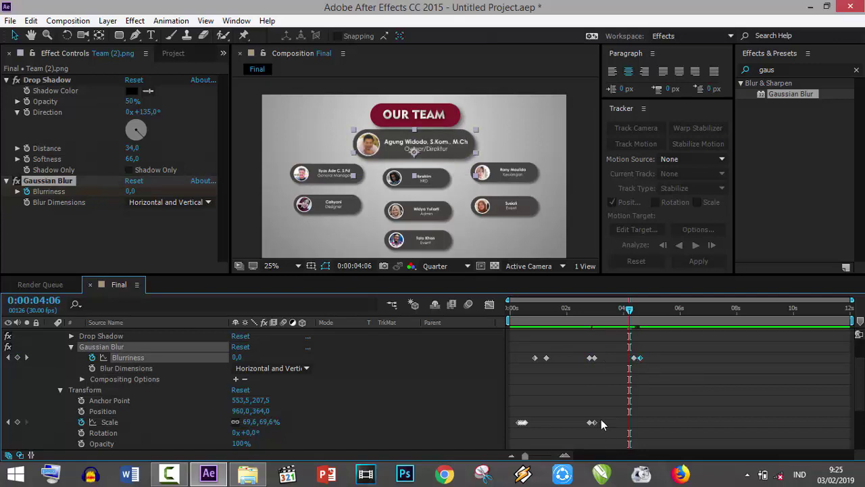
{"action": "left_click_drag", "start_coordinate": [601, 418], "coordinate": [585, 431]}
{"action": "key", "text": "ctrl+c"}
{"action": "key", "text": "ctrl+v"}
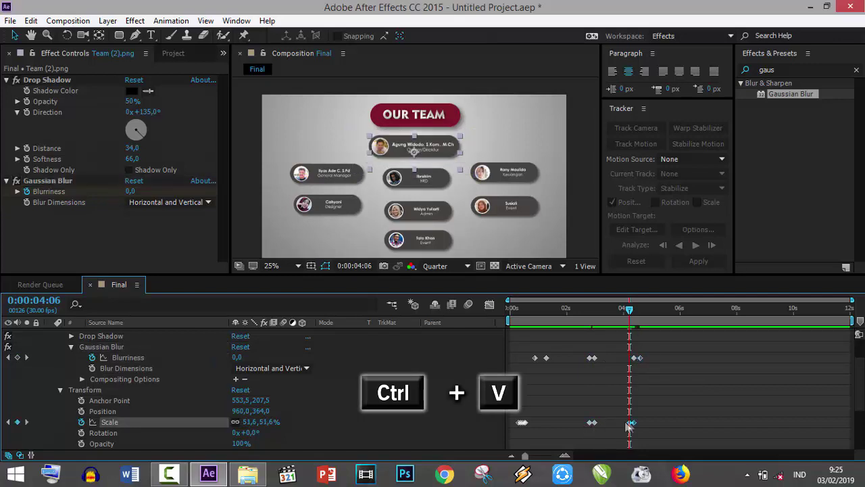
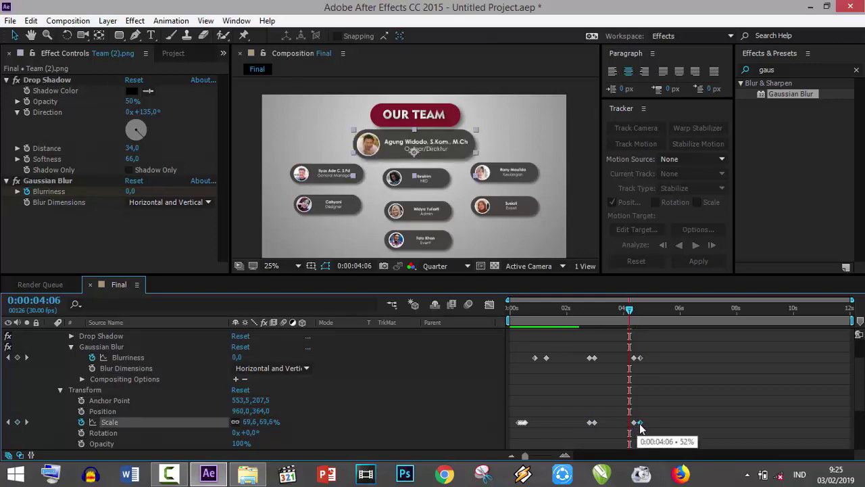
- Preview the top card's pop-in from frame 0, then scrub to 0:00:00:21
{"action": "left_click_drag", "start_coordinate": [629, 308], "coordinate": [510, 309]}
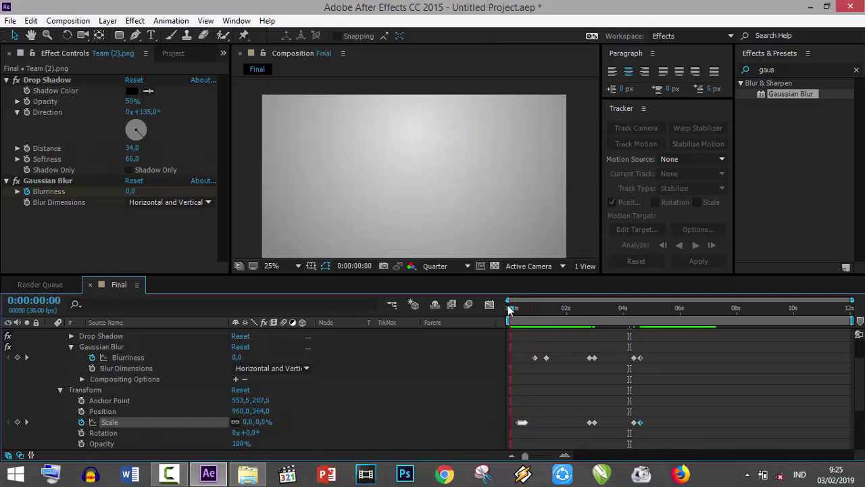
{"action": "key", "text": "space"}
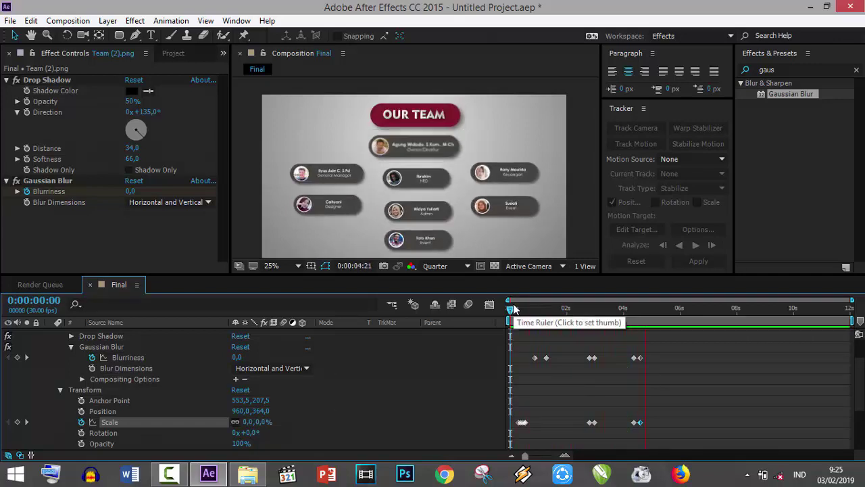
{"action": "left_click_drag", "start_coordinate": [514, 308], "coordinate": [532, 310]}
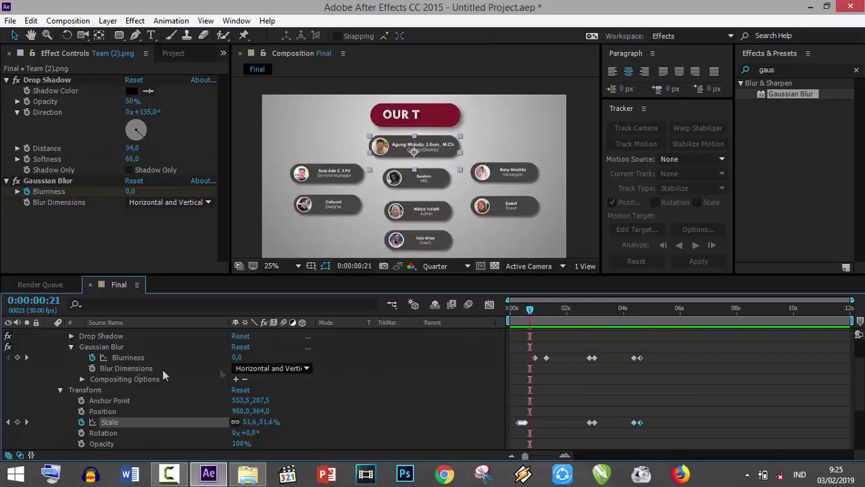
{"action": "scroll", "coordinate": [81, 388], "scroll_direction": "up", "scroll_amount": 3}
- Collapse Team (2).png, select and expand Team (3).png, and apply Gaussian Blur to it
{"action": "left_click", "coordinate": [49, 346]}
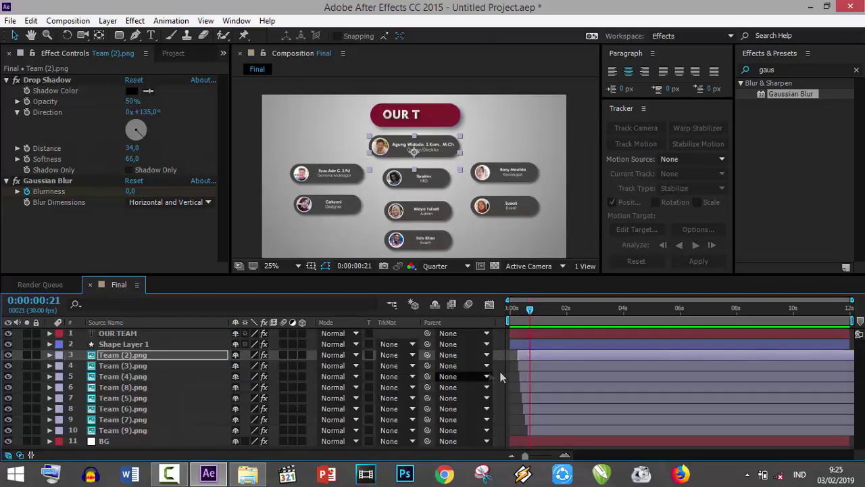
{"action": "left_click", "coordinate": [536, 365]}
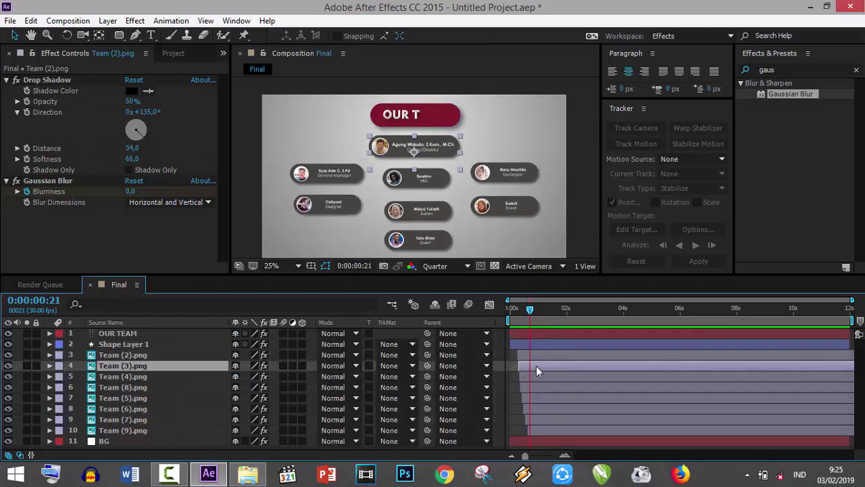
{"action": "left_click", "coordinate": [49, 365]}
{"action": "left_click_drag", "start_coordinate": [531, 311], "coordinate": [641, 321]}
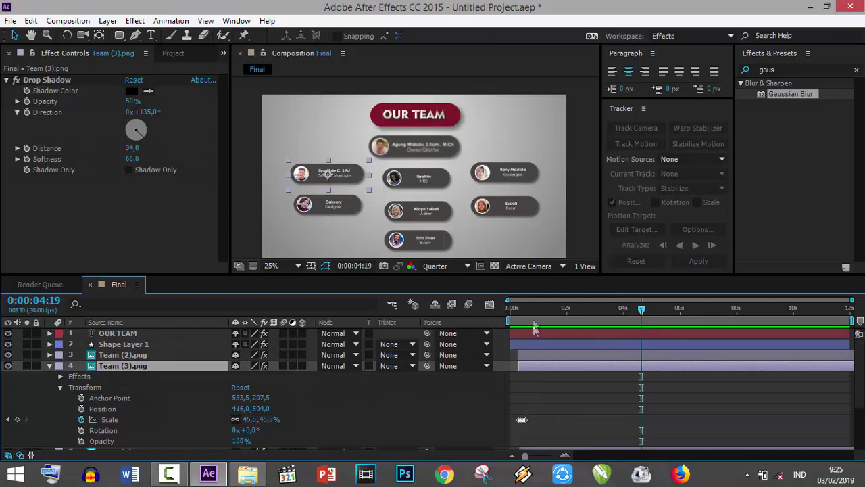
{"action": "mouse_move", "coordinate": [525, 310]}
{"action": "left_mouse_down"}
{"action": "mouse_move", "coordinate": [558, 315]}
{"action": "mouse_move", "coordinate": [540, 312]}
{"action": "left_mouse_up"}
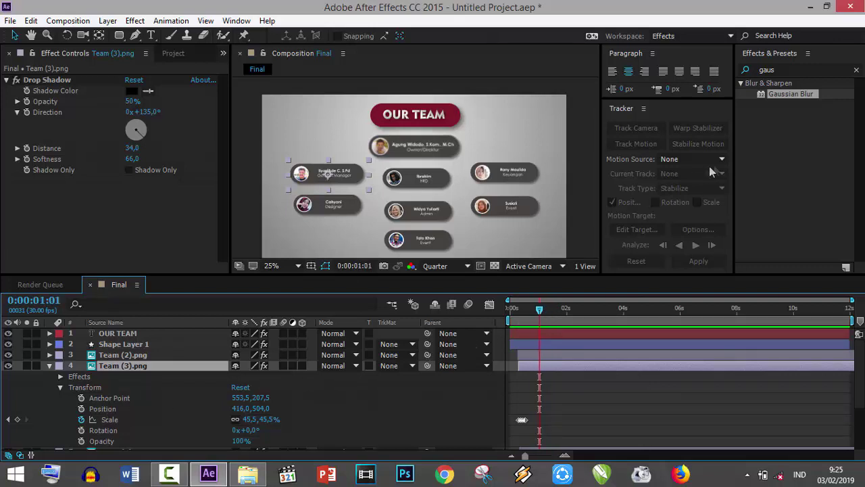
{"action": "left_click_drag", "start_coordinate": [785, 95], "coordinate": [100, 365]}
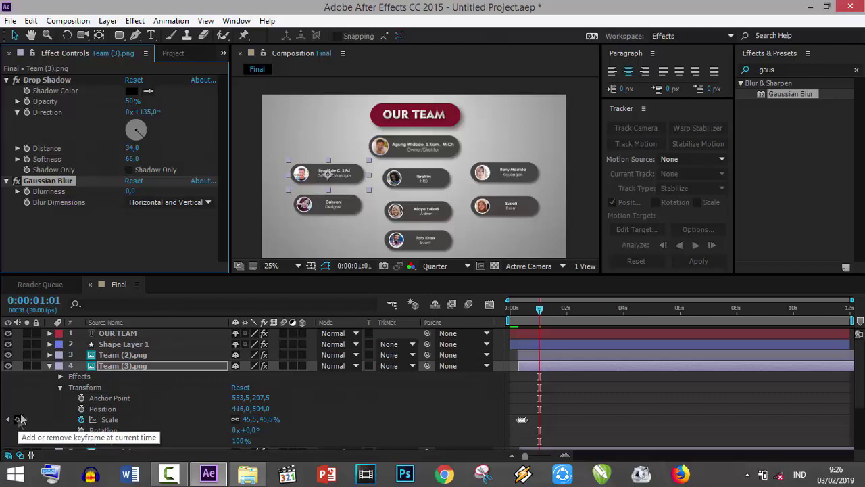
- Keyframe Team (3).png's Blurriness at 0, then set it to 9 at 0:00:01:10
{"action": "left_click", "coordinate": [60, 376]}
{"action": "left_click", "coordinate": [71, 398]}
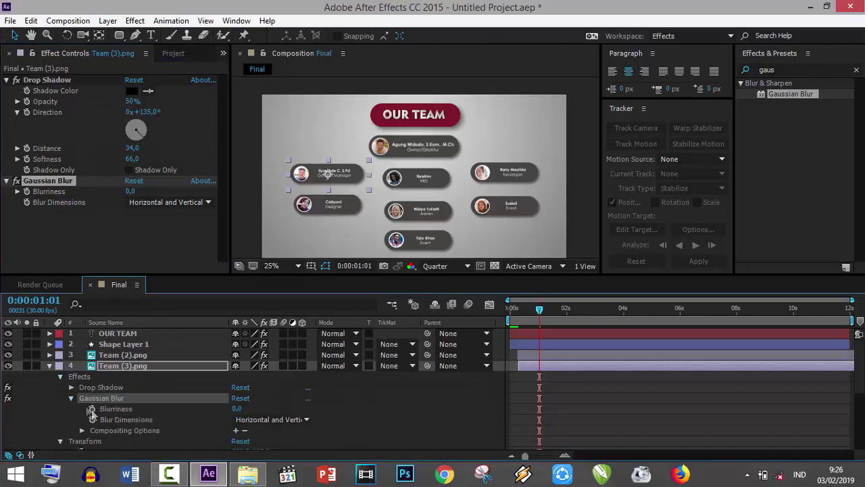
{"action": "left_click", "coordinate": [92, 409]}
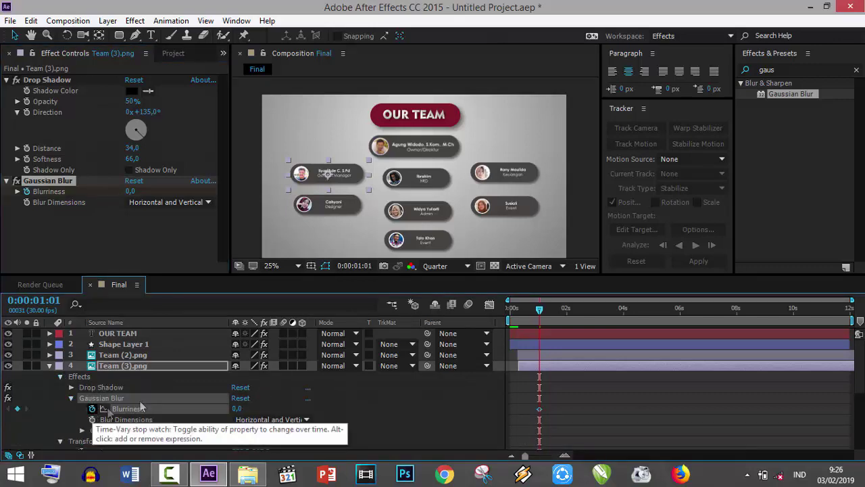
{"action": "left_click_drag", "start_coordinate": [539, 309], "coordinate": [549, 312]}
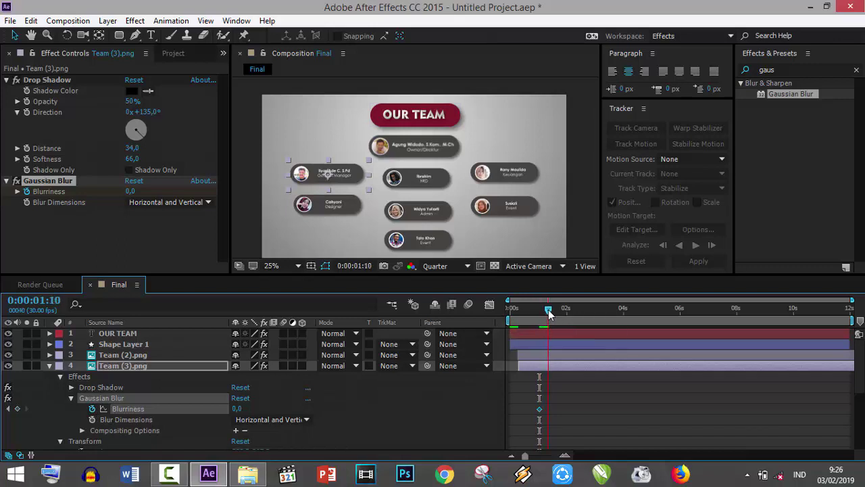
{"action": "left_click_drag", "start_coordinate": [237, 409], "coordinate": [256, 407]}
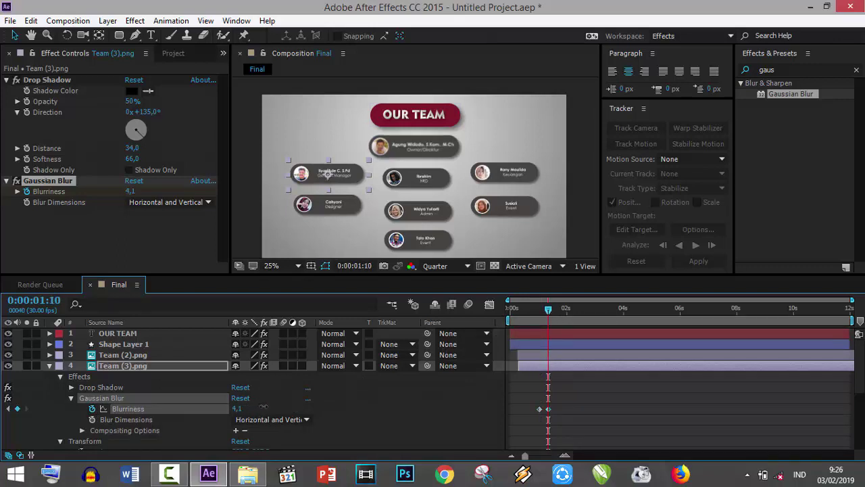
{"action": "left_click", "coordinate": [238, 409]}
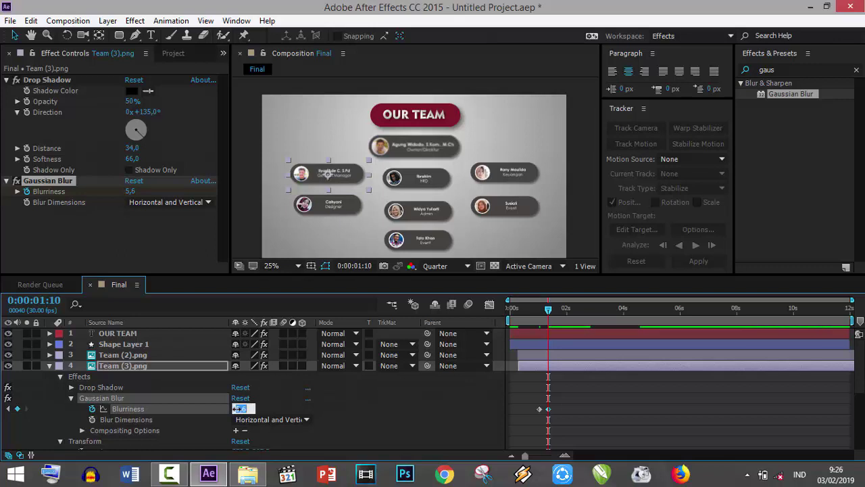
{"action": "type", "text": "9"}
{"action": "left_click", "coordinate": [362, 412]}
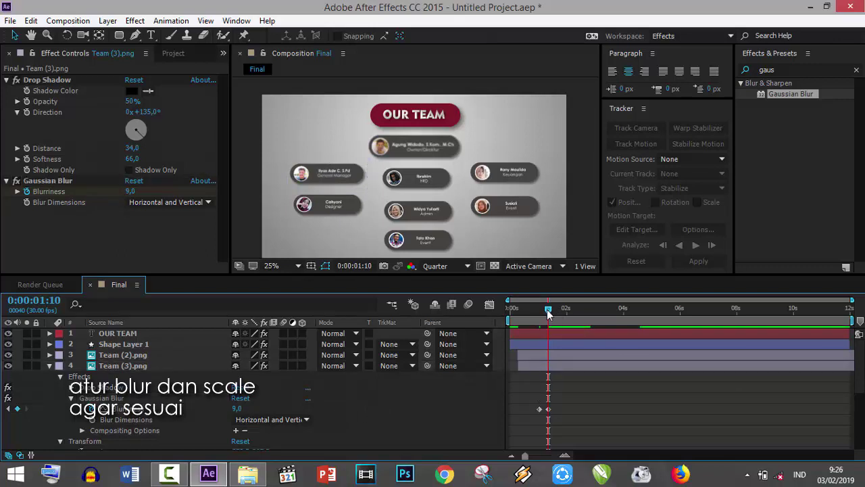
- Copy the two Blurriness keyframes and paste them near 4 seconds
{"action": "left_click_drag", "start_coordinate": [548, 312], "coordinate": [635, 313]}
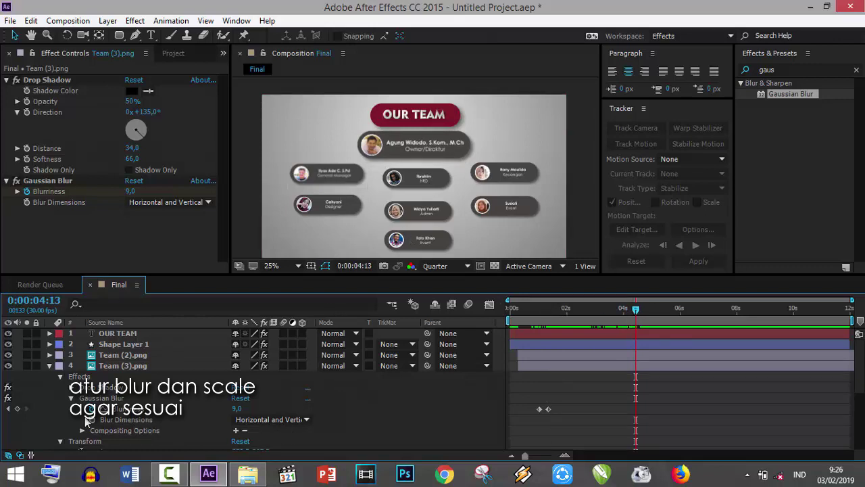
{"action": "left_click_drag", "start_coordinate": [558, 404], "coordinate": [531, 413]}
{"action": "key", "text": "ctrl+c"}
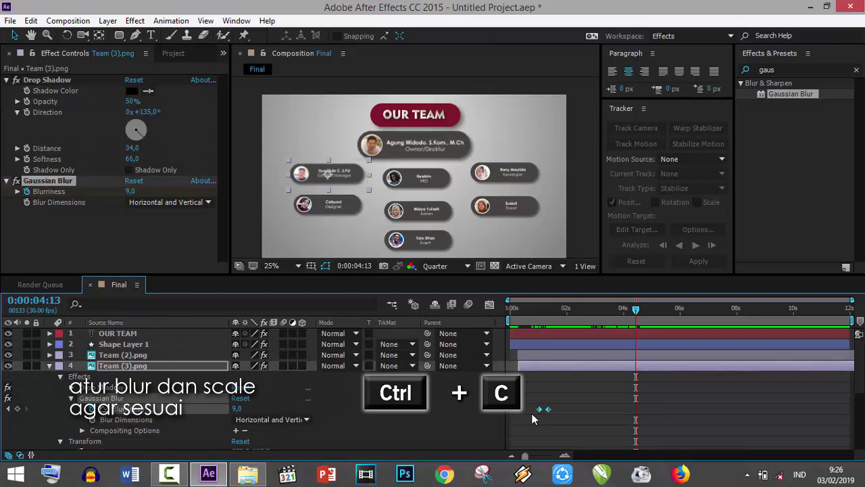
{"action": "key", "text": "ctrl+v"}
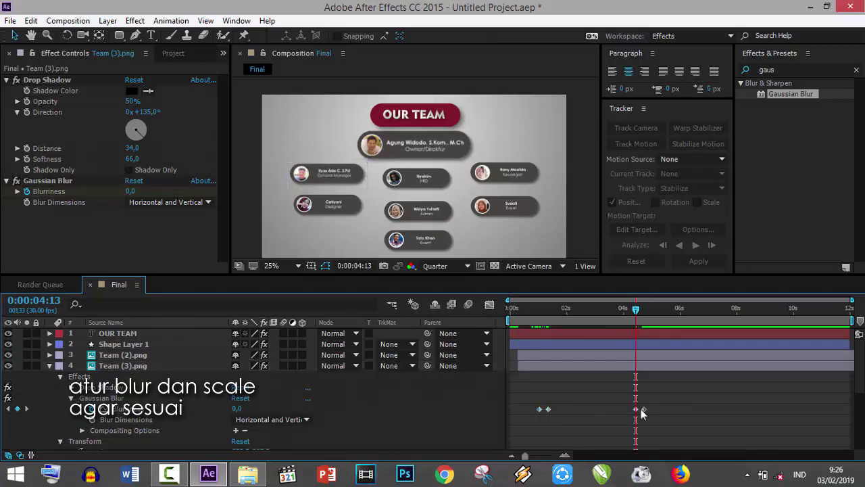
{"action": "mouse_move", "coordinate": [632, 411]}
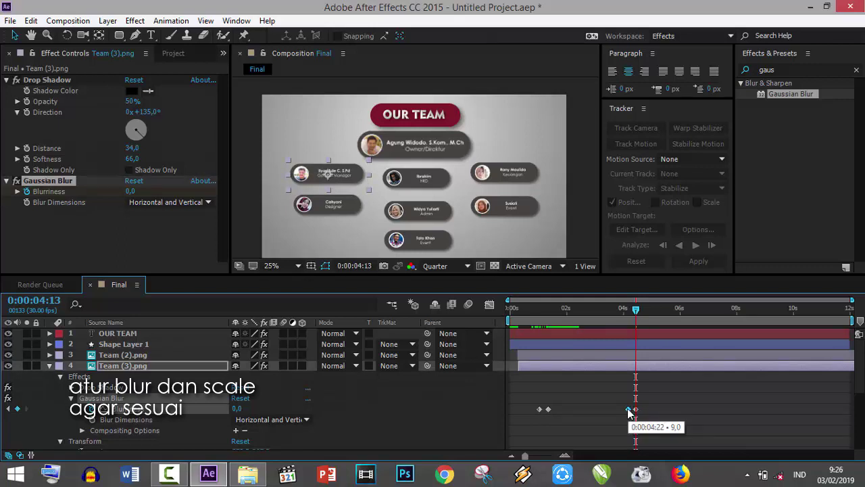
{"action": "left_click_drag", "start_coordinate": [635, 309], "coordinate": [630, 315]}
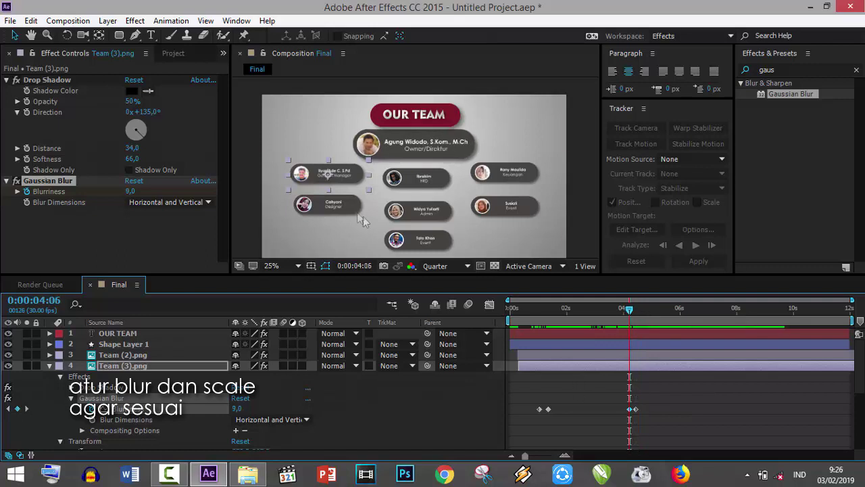
{"action": "scroll", "coordinate": [401, 331], "scroll_direction": "down", "scroll_amount": 3}
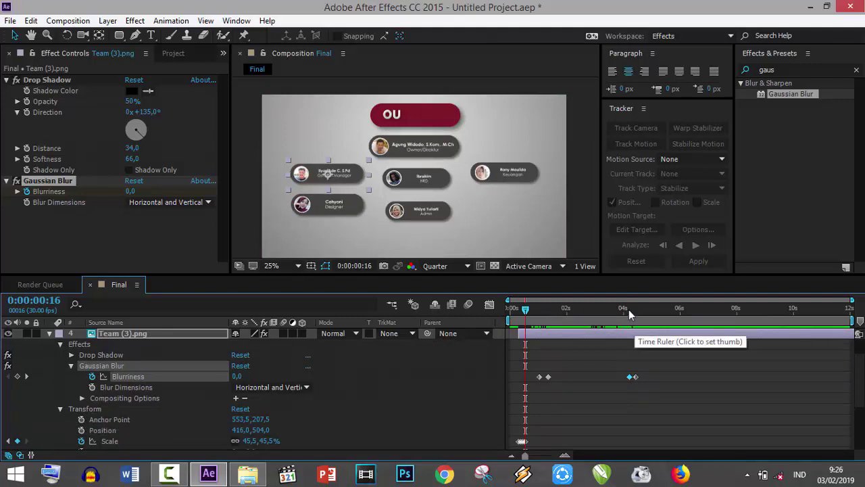
- Add a 45.5% Scale keyframe at 0:00:04:06 and enlarge the card to 60.7% at 0:00:04:13
{"action": "left_click", "coordinate": [628, 310]}
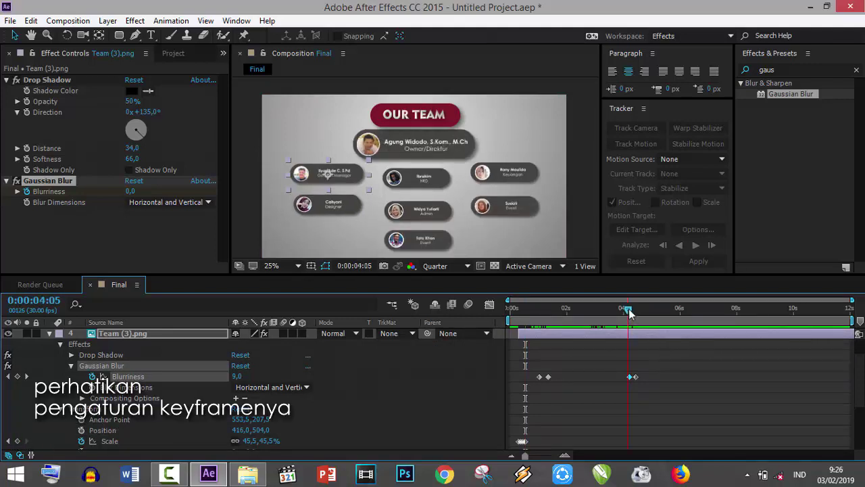
{"action": "left_click_drag", "start_coordinate": [628, 312], "coordinate": [630, 310]}
{"action": "left_click", "coordinate": [18, 441]}
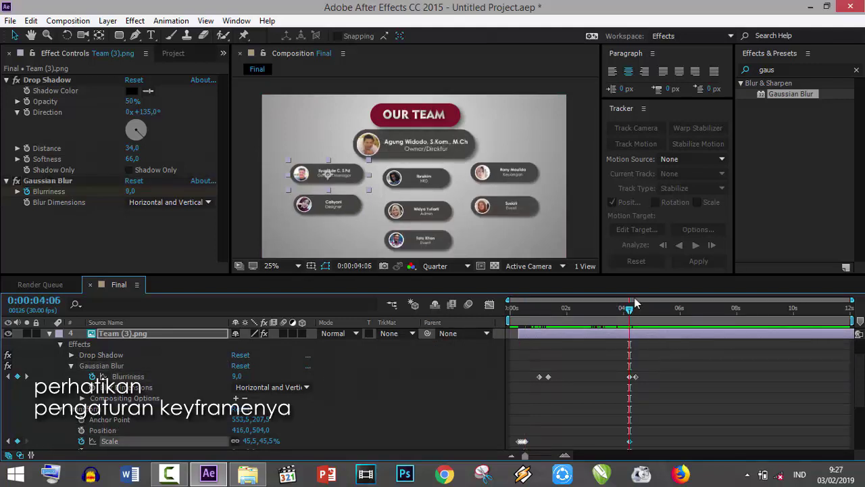
{"action": "left_click_drag", "start_coordinate": [634, 312], "coordinate": [636, 311]}
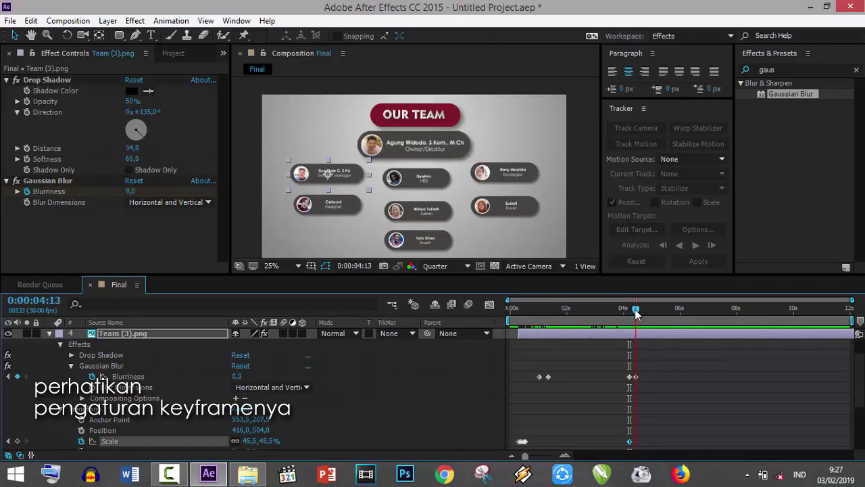
{"action": "left_click_drag", "start_coordinate": [370, 190], "coordinate": [384, 198]}
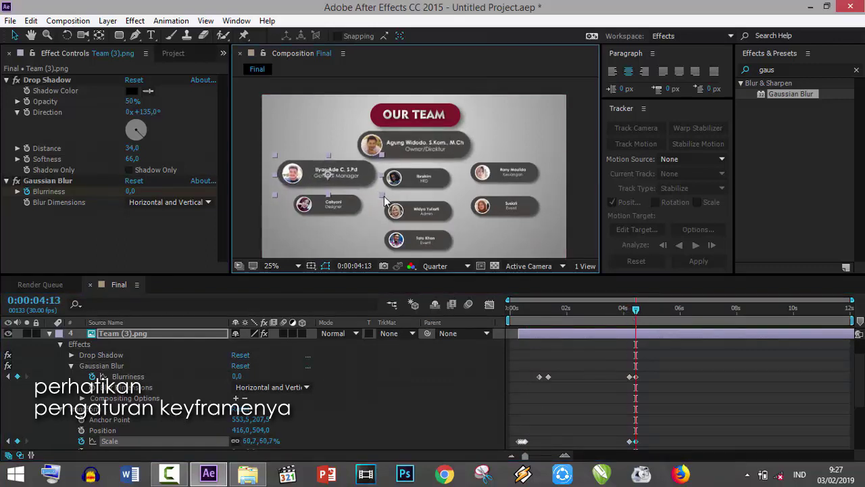
{"action": "left_click", "coordinate": [637, 310]}
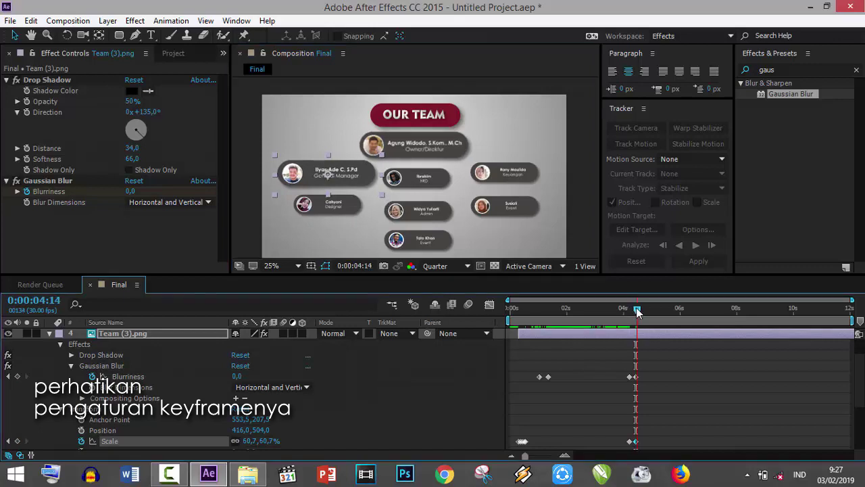
- Copy the blur and scale keyframes and paste them at 0:00:05:17, adjusting their timing
{"action": "left_click_drag", "start_coordinate": [636, 311], "coordinate": [668, 311]}
{"action": "left_click_drag", "start_coordinate": [644, 370], "coordinate": [623, 452]}
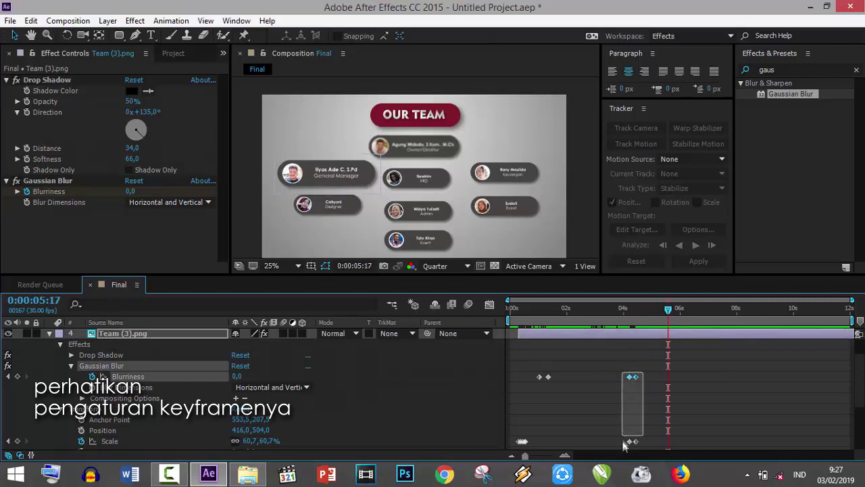
{"action": "key", "text": "ctrl+c"}
{"action": "key", "text": "ctrl+v"}
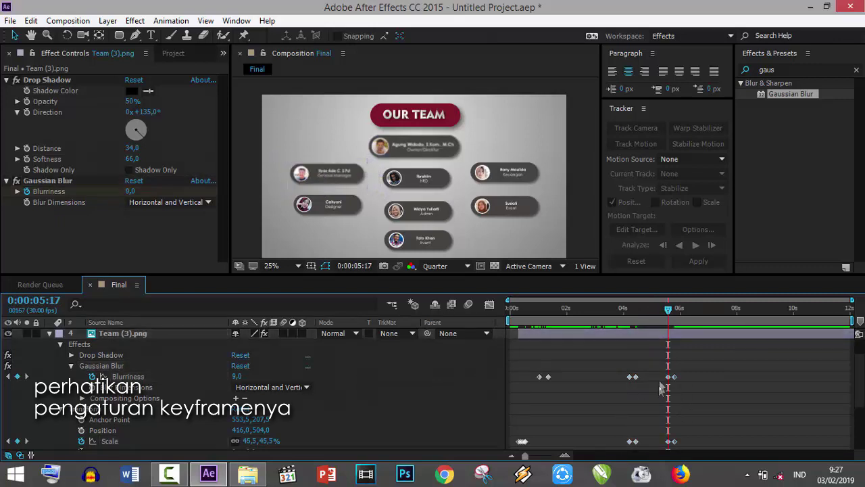
{"action": "left_click_drag", "start_coordinate": [669, 444], "coordinate": [681, 446]}
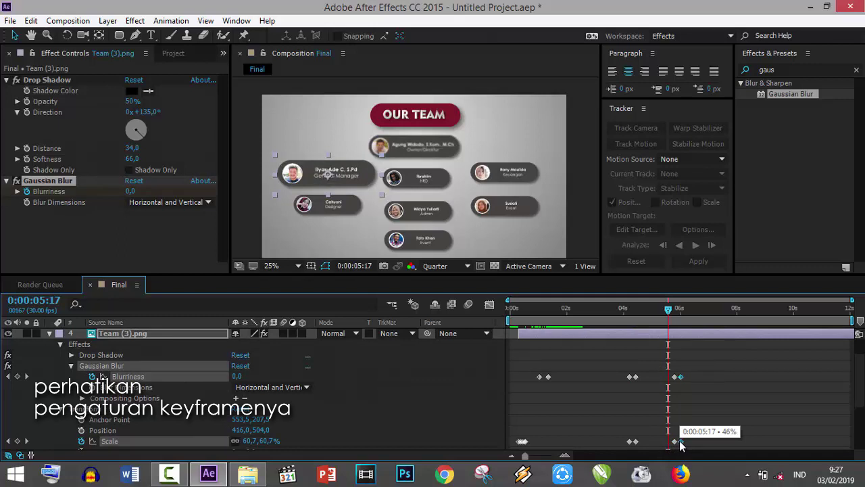
{"action": "left_click_drag", "start_coordinate": [616, 309], "coordinate": [513, 313]}
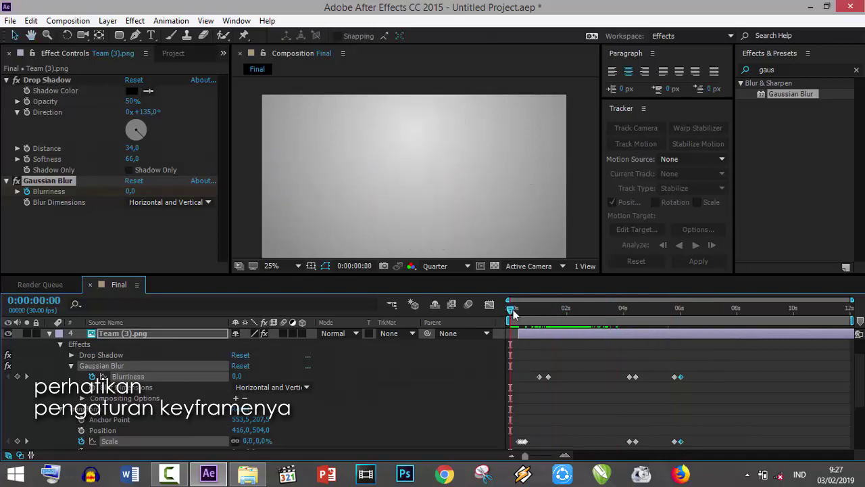
- Preview the animation, then drag Team (3)'s later blur and scale keyframes earlier
{"action": "key", "text": "space"}
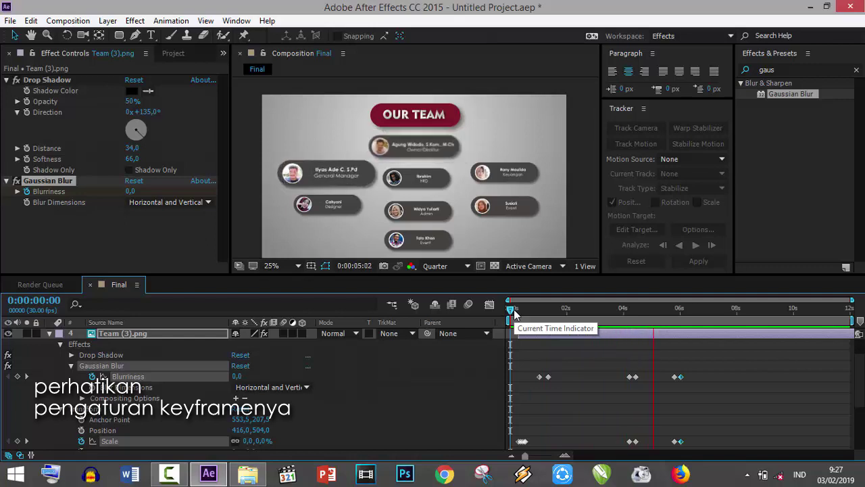
{"action": "left_click", "coordinate": [618, 308]}
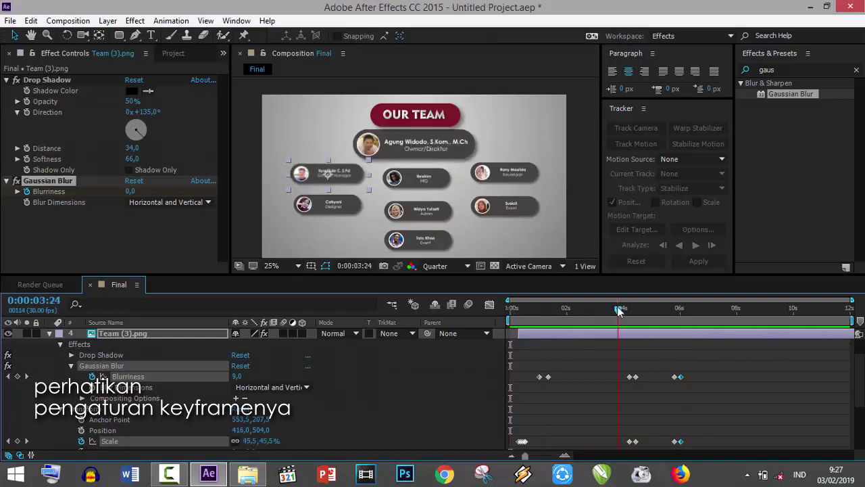
{"action": "left_click_drag", "start_coordinate": [646, 376], "coordinate": [635, 442]}
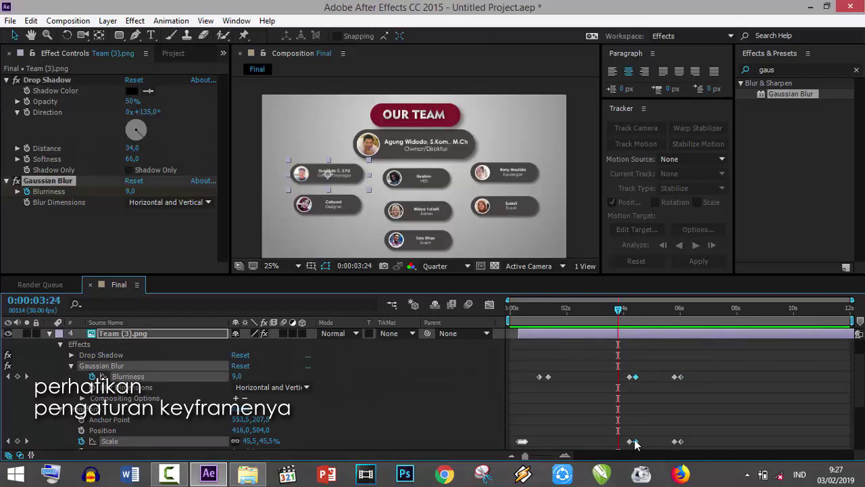
{"action": "mouse_move", "coordinate": [679, 371]}
{"action": "left_mouse_down"}
{"action": "mouse_move", "coordinate": [692, 446]}
{"action": "mouse_move", "coordinate": [682, 446]}
{"action": "left_mouse_up"}
{"action": "mouse_move", "coordinate": [699, 359]}
{"action": "left_mouse_down"}
{"action": "mouse_move", "coordinate": [673, 435]}
{"action": "mouse_move", "coordinate": [665, 419]}
{"action": "left_mouse_up"}
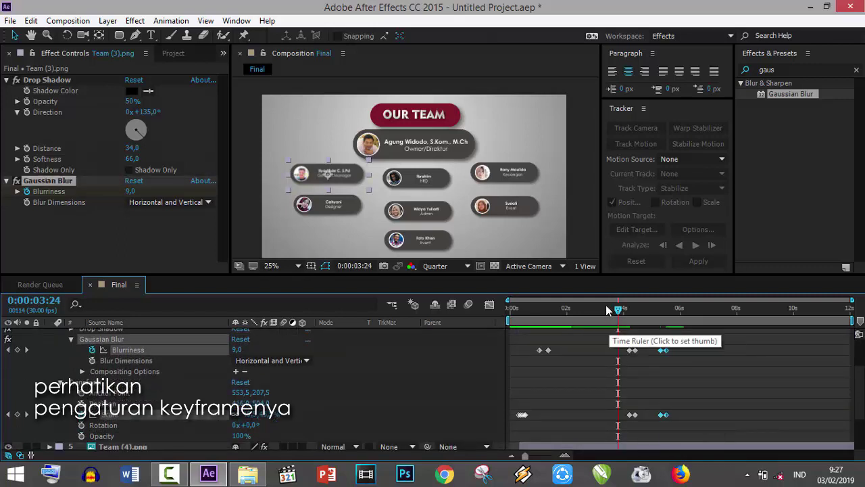
{"action": "scroll", "coordinate": [541, 358], "scroll_direction": "up", "scroll_amount": 3}
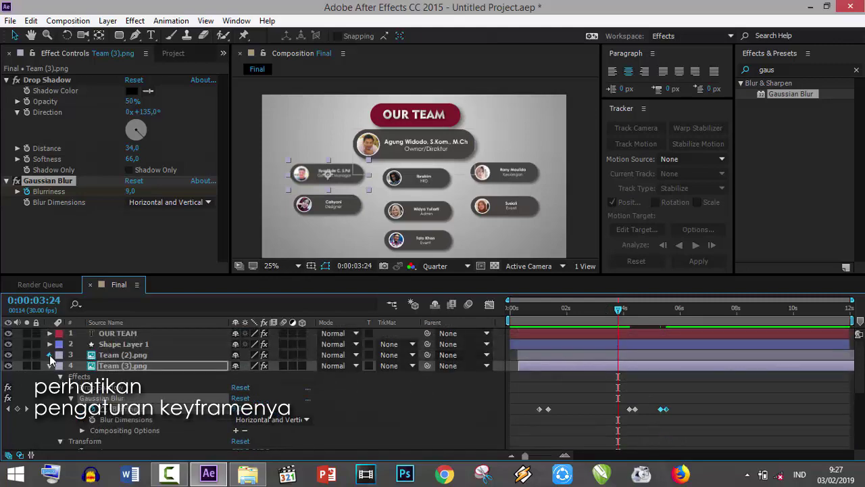
- Shift Team (2)'s blur and scale keyframes earlier, checking timing with a preview
{"action": "left_click", "coordinate": [49, 355]}
{"action": "scroll", "coordinate": [634, 419], "scroll_direction": "down", "scroll_amount": 3}
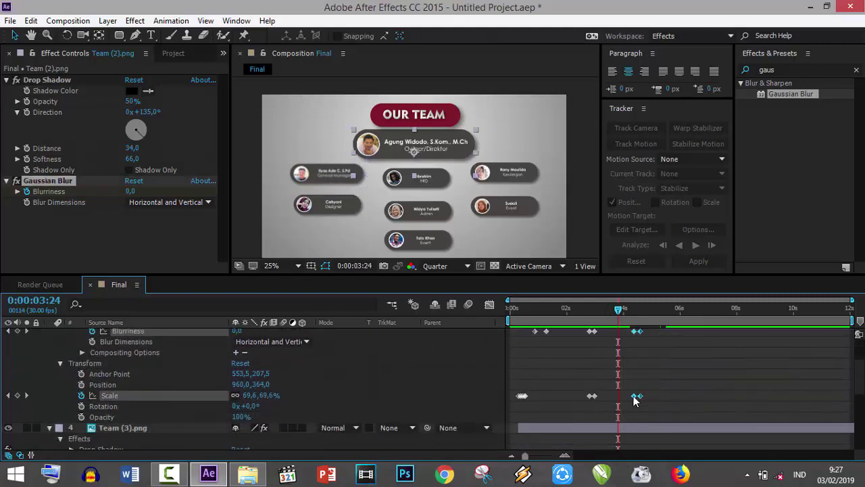
{"action": "left_click_drag", "start_coordinate": [635, 396], "coordinate": [622, 397]}
{"action": "left_click", "coordinate": [584, 308]}
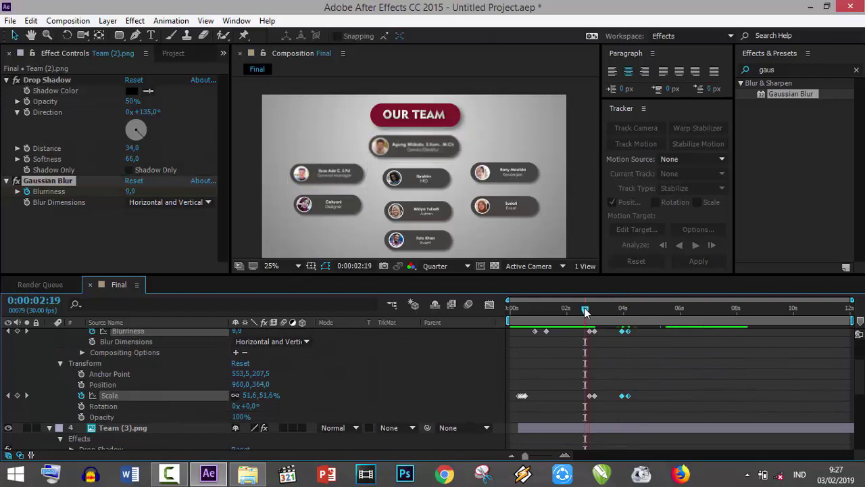
{"action": "key", "text": "space"}
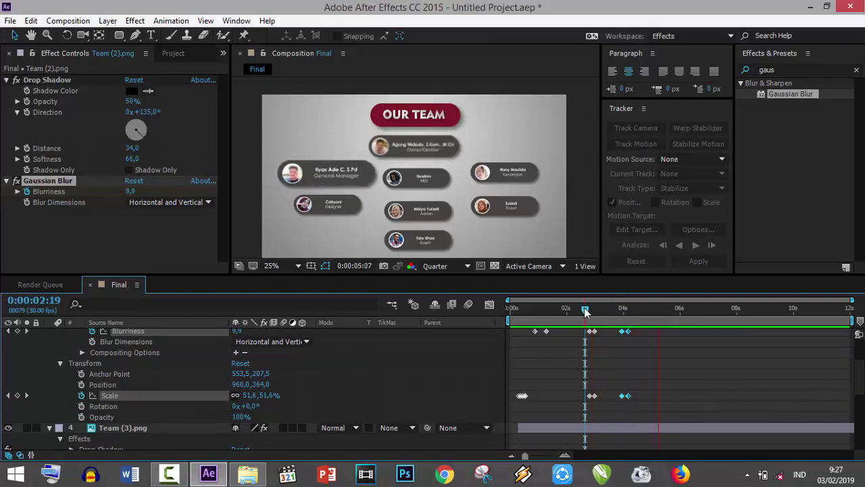
{"action": "key", "text": "space"}
{"action": "left_click_drag", "start_coordinate": [628, 331], "coordinate": [623, 331]}
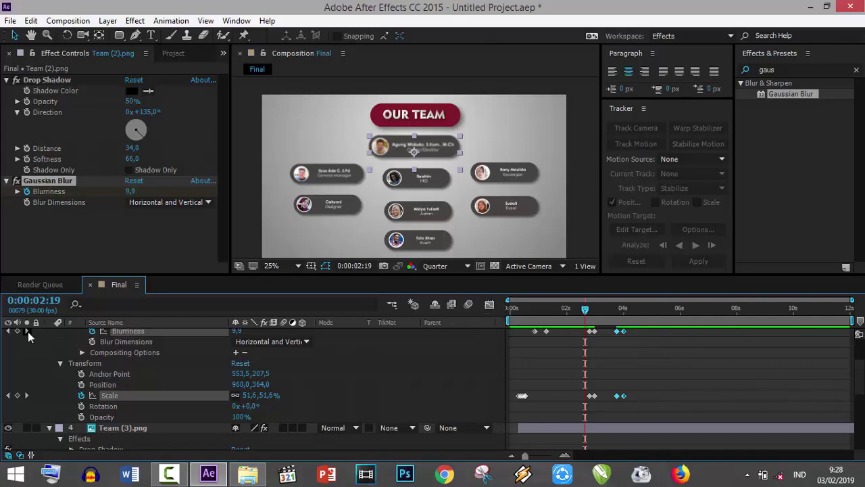
{"action": "scroll", "coordinate": [616, 411], "scroll_direction": "down", "scroll_amount": 3}
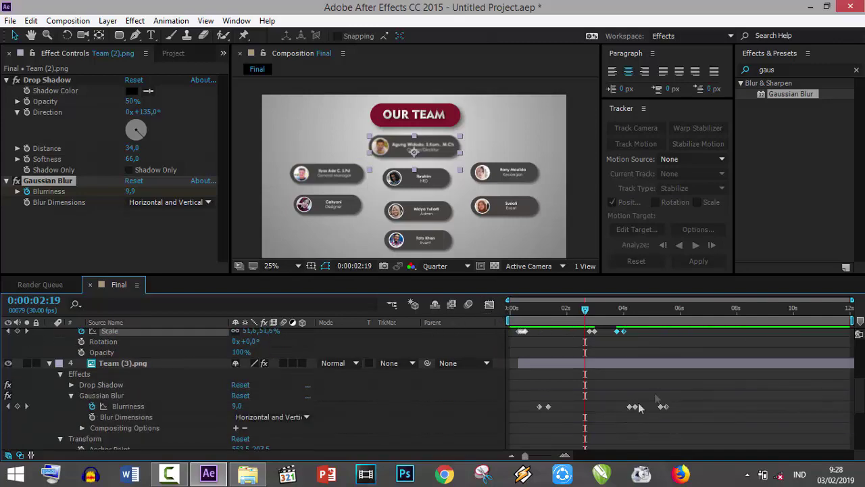
{"action": "left_click_drag", "start_coordinate": [630, 404], "coordinate": [672, 404]}
{"action": "scroll", "coordinate": [674, 392], "scroll_direction": "down", "scroll_amount": 1}
{"action": "mouse_move", "coordinate": [674, 365]}
{"action": "left_mouse_down"}
{"action": "mouse_move", "coordinate": [626, 415]}
{"action": "mouse_move", "coordinate": [626, 394]}
{"action": "left_mouse_up"}
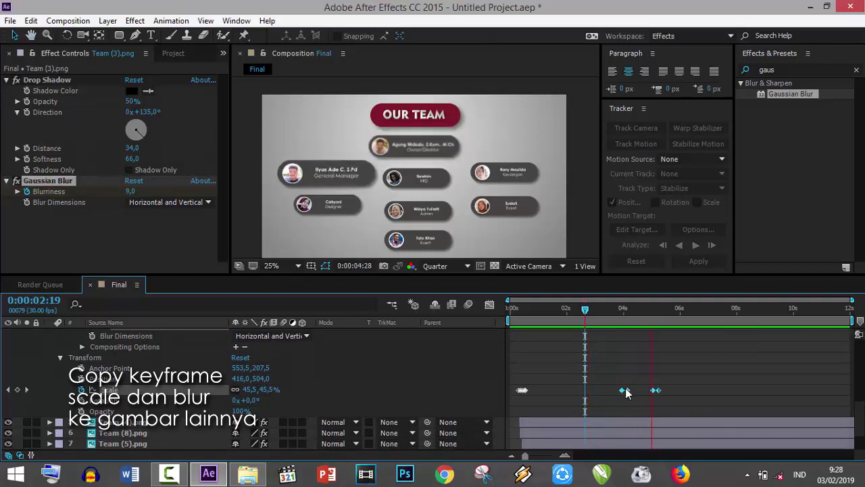
- Copy Team (3)'s later Blurriness and Scale keyframes, go to 0:00:05:09, and select the Team (8) card
{"action": "left_click", "coordinate": [619, 309]}
{"action": "scroll", "coordinate": [623, 384], "scroll_direction": "up", "scroll_amount": 1}
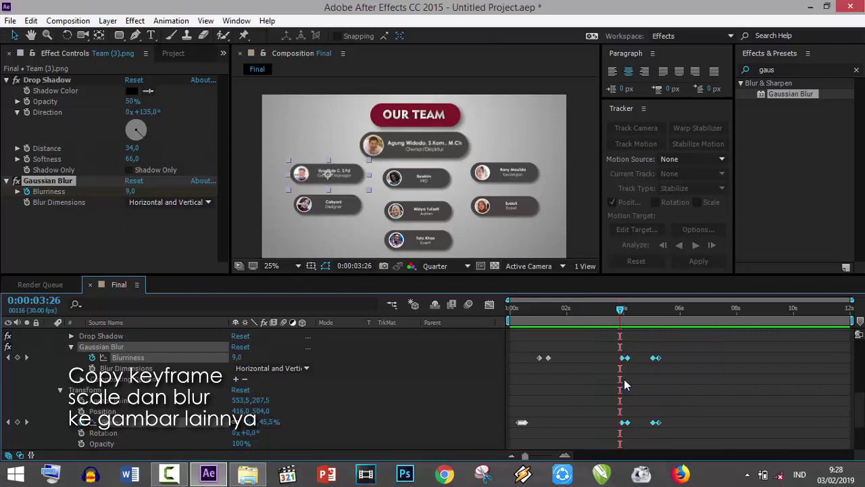
{"action": "left_click_drag", "start_coordinate": [671, 352], "coordinate": [615, 431]}
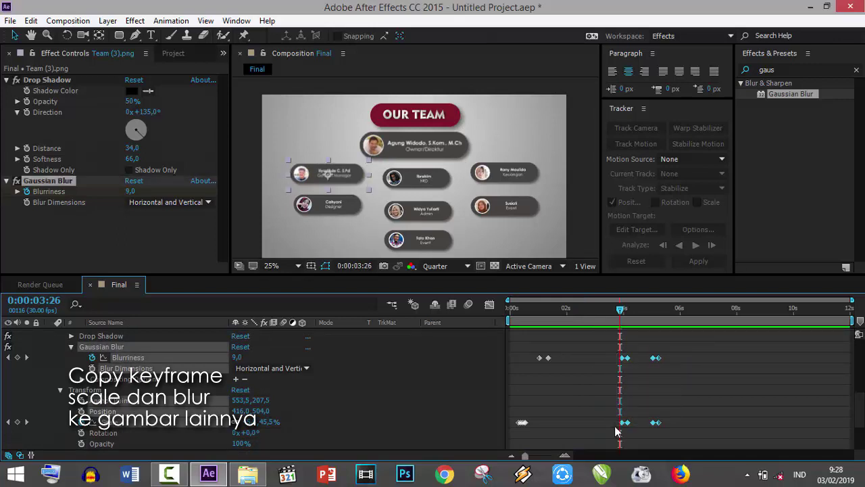
{"action": "left_click_drag", "start_coordinate": [670, 364], "coordinate": [619, 369]}
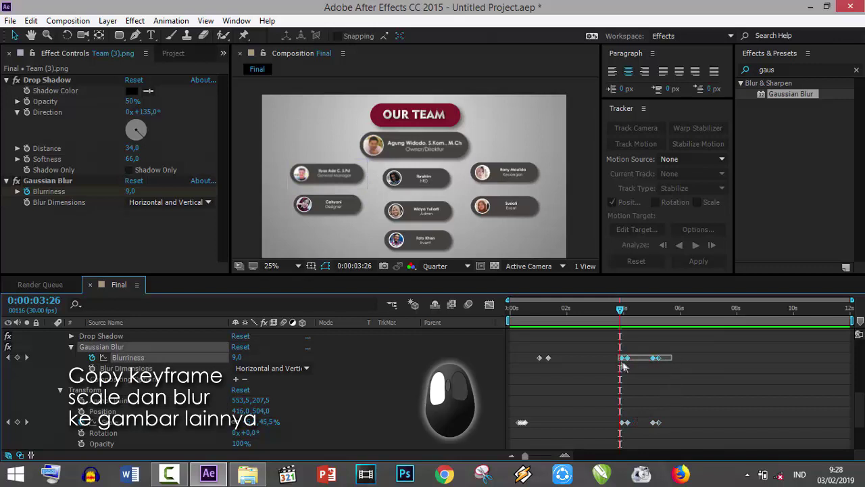
{"action": "left_click_drag", "start_coordinate": [665, 422], "coordinate": [620, 428]}
{"action": "key", "text": "ctrl+c"}
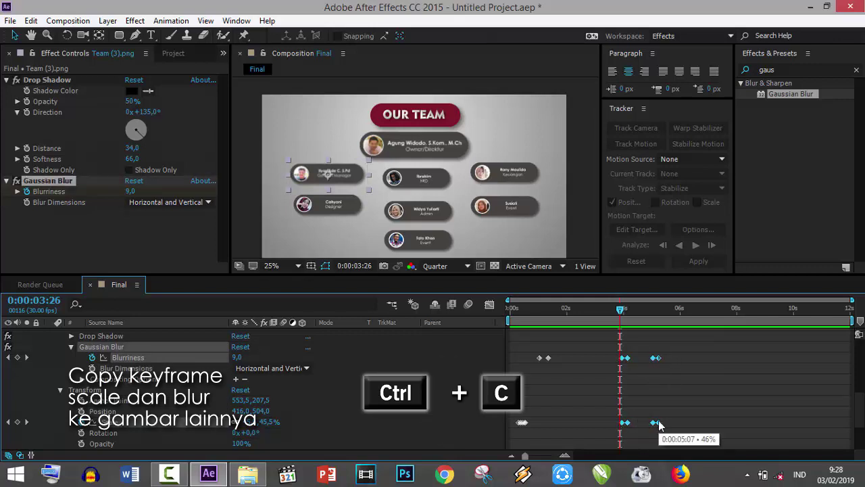
{"action": "left_click_drag", "start_coordinate": [621, 309], "coordinate": [660, 321]}
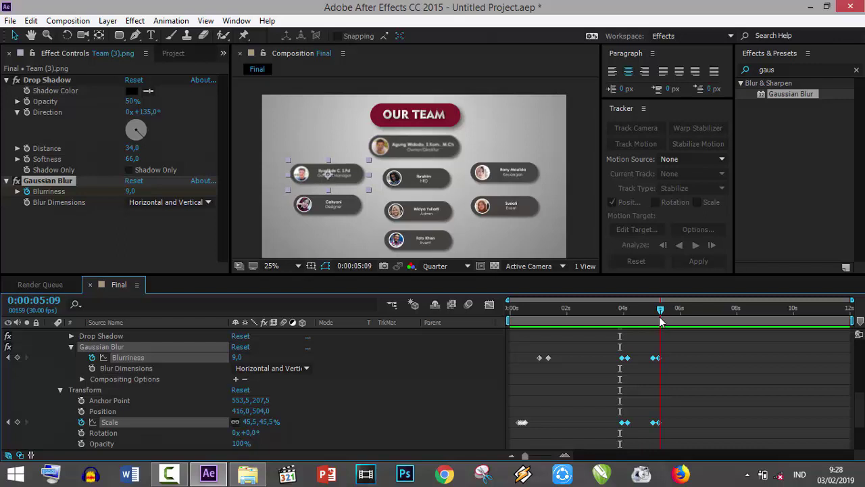
{"action": "left_click_drag", "start_coordinate": [660, 321], "coordinate": [661, 321]}
{"action": "left_click", "coordinate": [416, 188]}
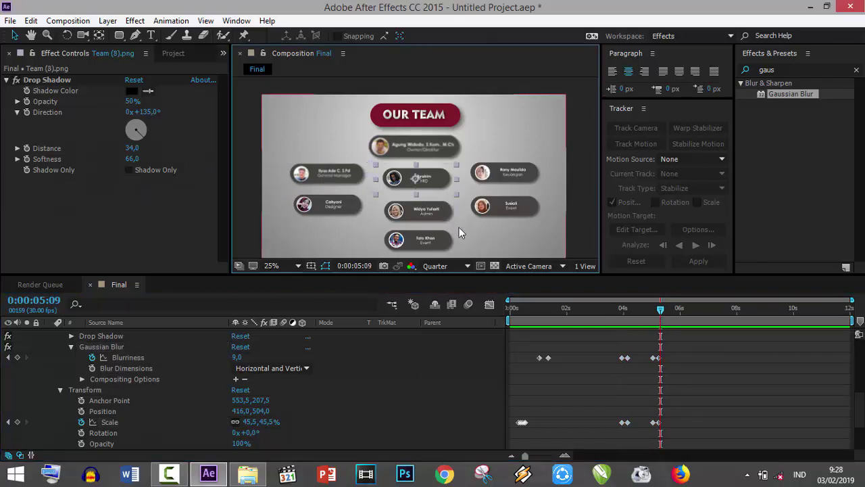
- Paste the pop-in keyframes onto Team (8) and preview from the start
{"action": "key", "text": "ctrl+v"}
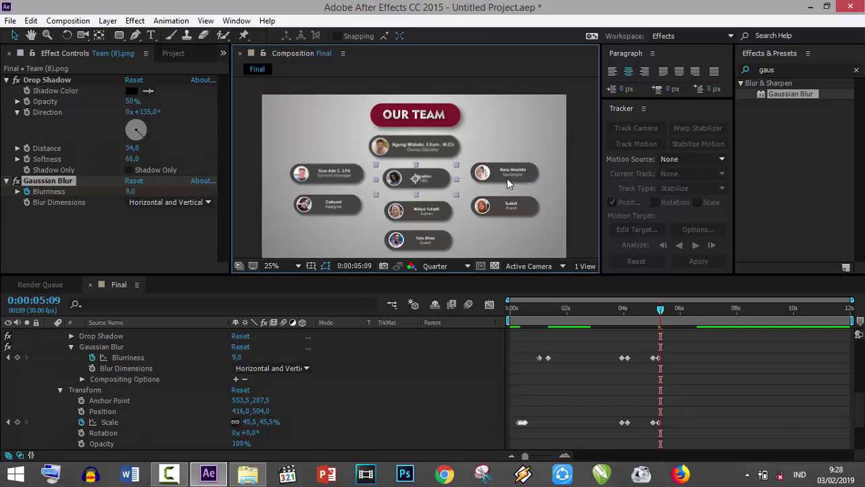
{"action": "left_click_drag", "start_coordinate": [661, 312], "coordinate": [494, 309]}
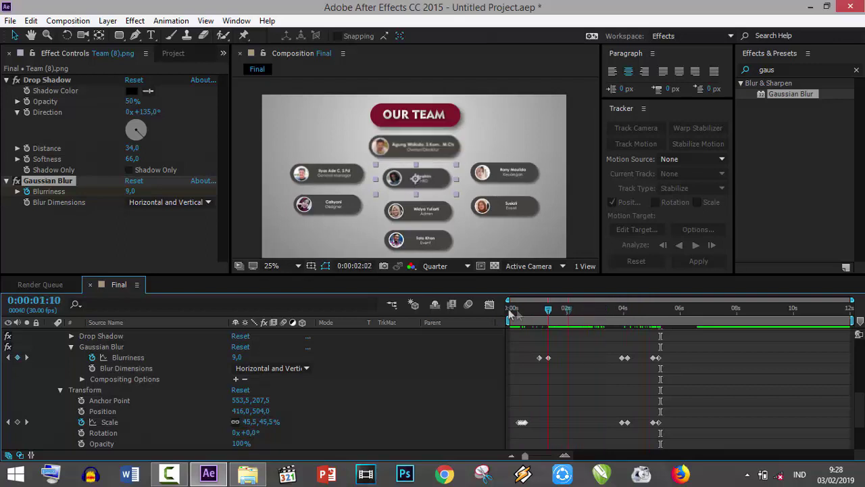
{"action": "key", "text": "space"}
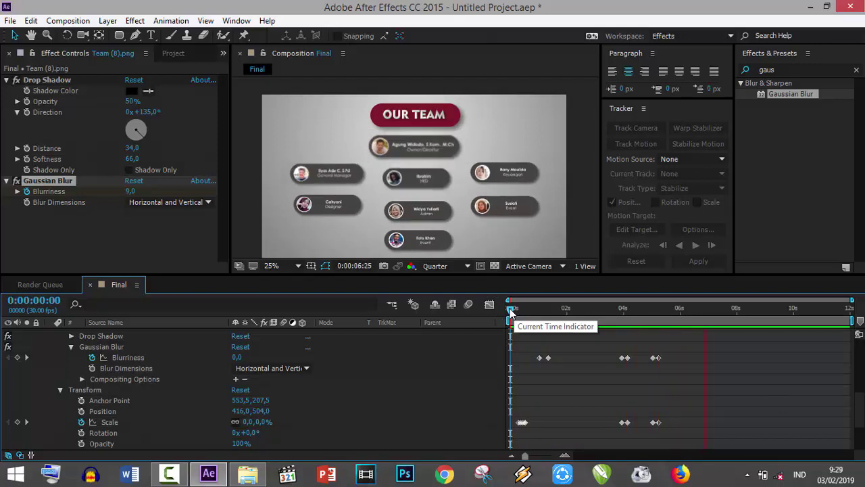
{"action": "key", "text": "space"}
- Paste the pop-in keyframes onto Team (6) at 0:00:06:20 and Team (4) around 8 seconds
{"action": "mouse_move", "coordinate": [510, 308]}
{"action": "left_mouse_down"}
{"action": "mouse_move", "coordinate": [619, 317]}
{"action": "mouse_move", "coordinate": [564, 320]}
{"action": "left_mouse_up"}
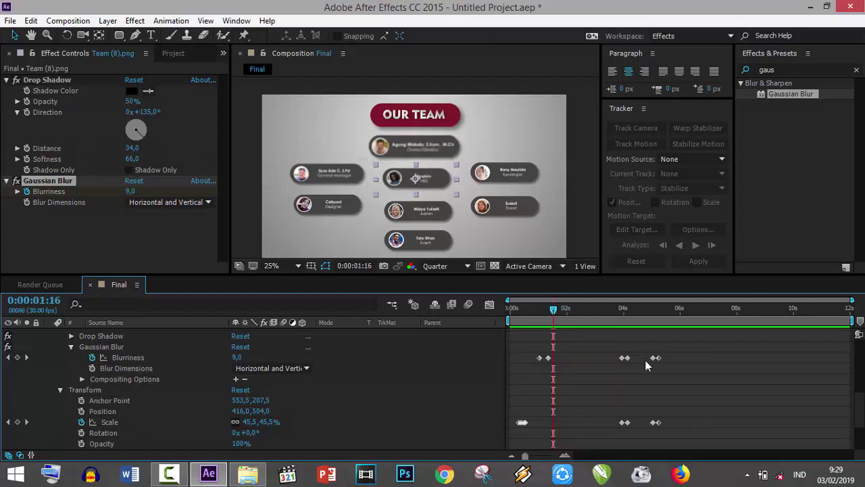
{"action": "left_click", "coordinate": [523, 177]}
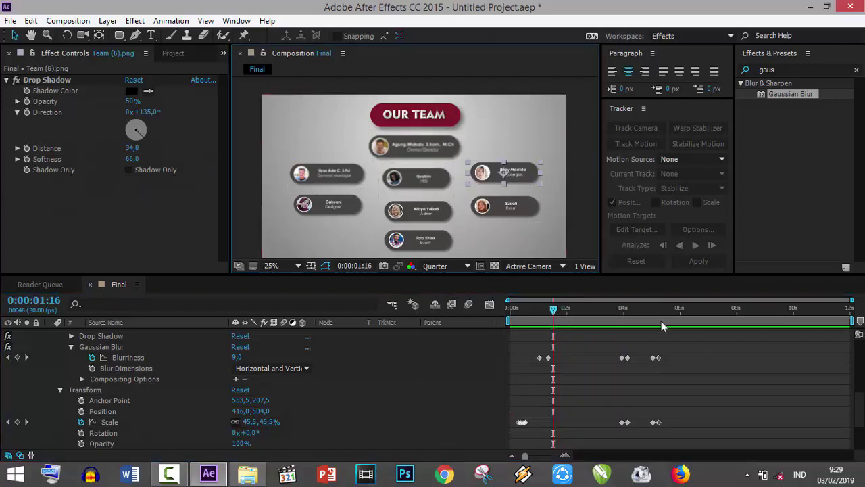
{"action": "left_click_drag", "start_coordinate": [680, 308], "coordinate": [699, 310]}
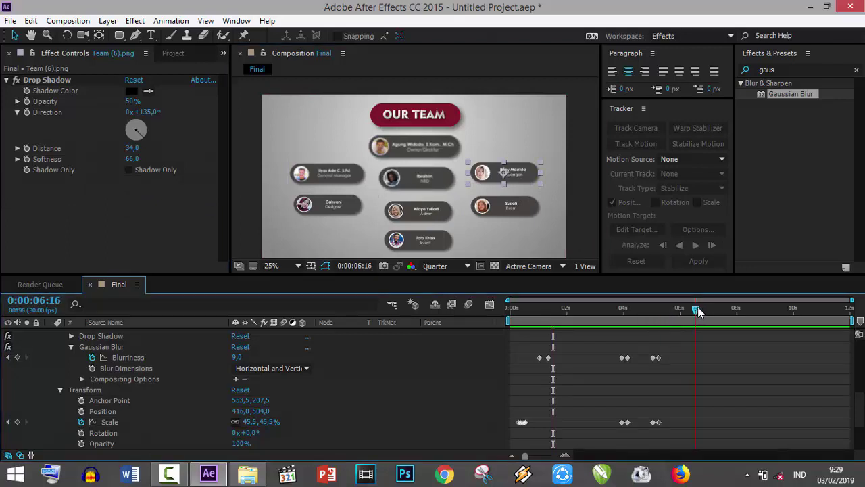
{"action": "key", "text": "ctrl+v"}
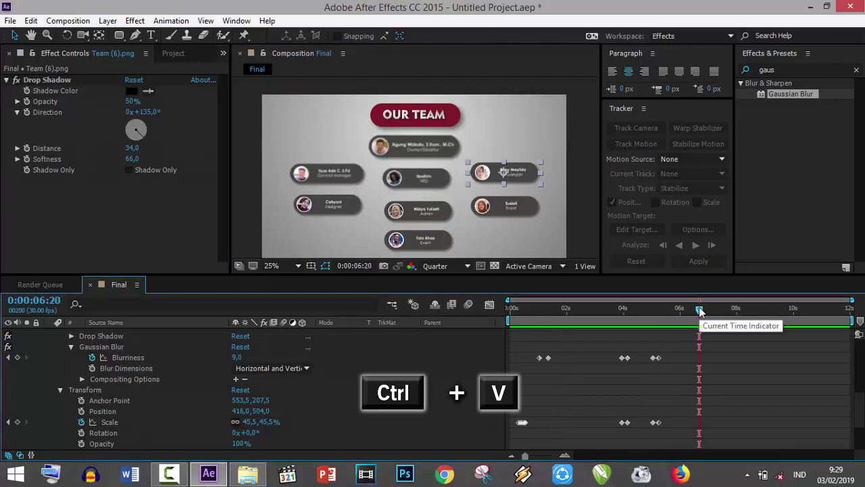
{"action": "left_click_drag", "start_coordinate": [703, 310], "coordinate": [738, 311]}
{"action": "left_click", "coordinate": [338, 214]}
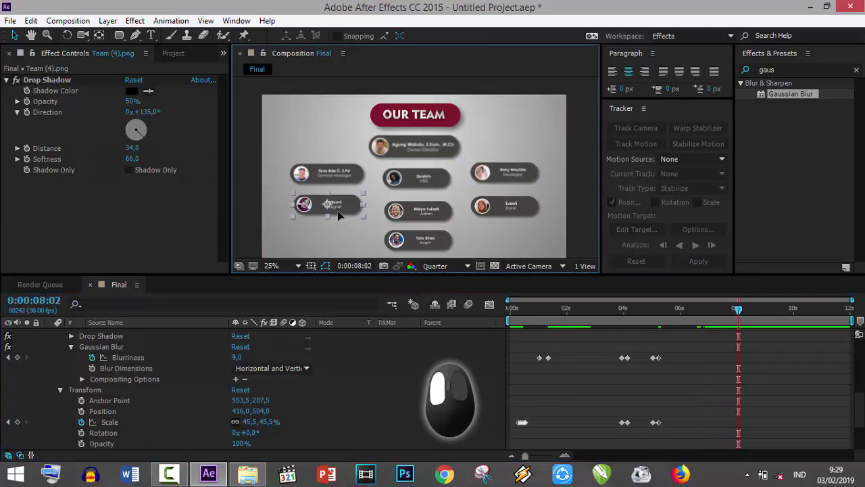
{"action": "key", "text": "ctrl+v"}
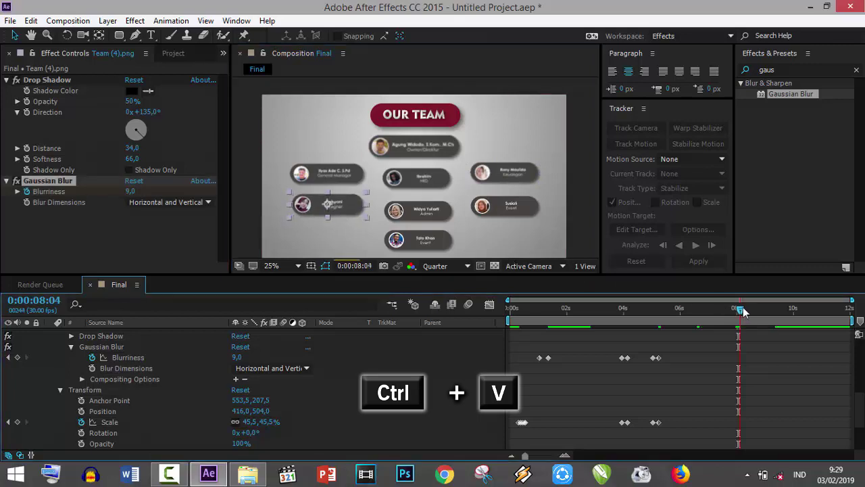
- Paste the pop-in keyframes onto Team (5) near 9 seconds and Team (7) near 10 seconds
{"action": "left_click_drag", "start_coordinate": [743, 311], "coordinate": [771, 312]}
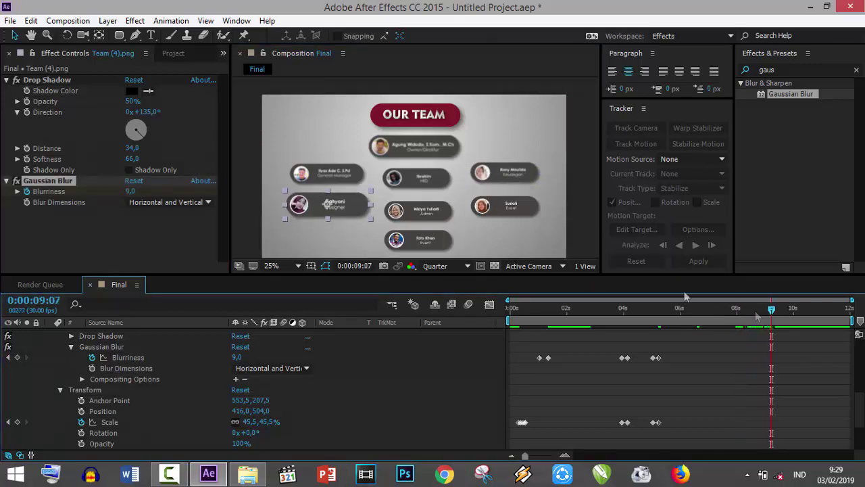
{"action": "left_click", "coordinate": [428, 211]}
{"action": "key", "text": "ctrl+v"}
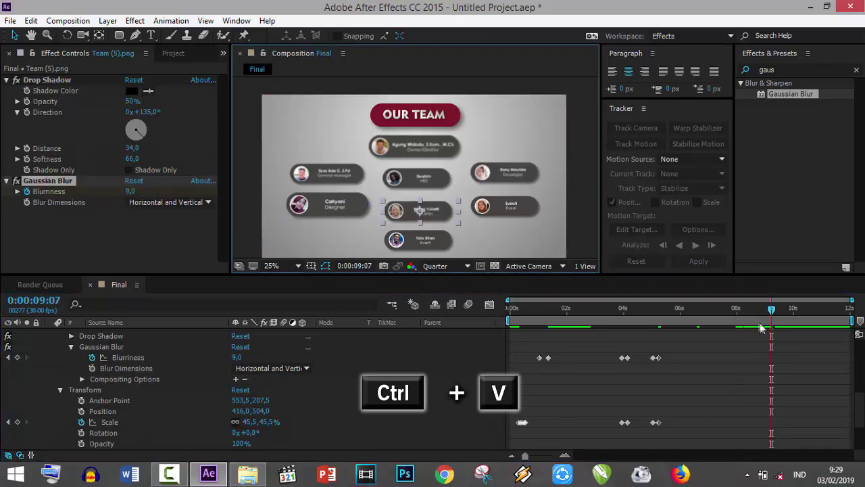
{"action": "left_click_drag", "start_coordinate": [771, 309], "coordinate": [809, 315]}
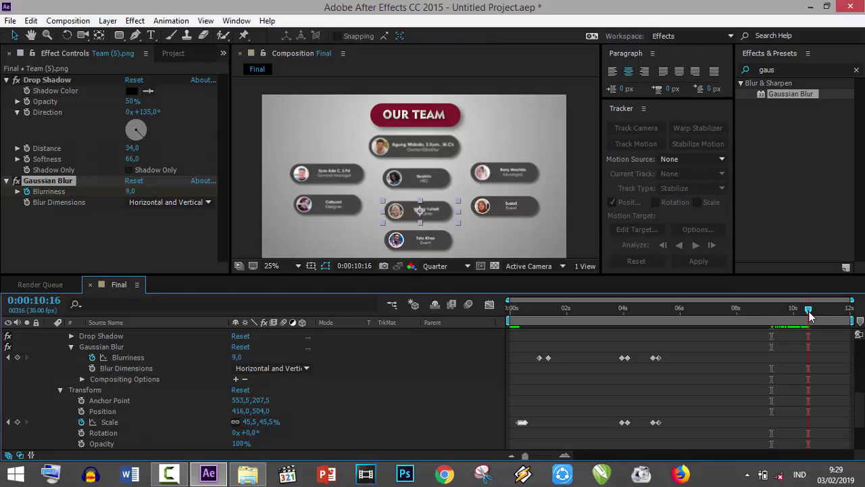
{"action": "left_click", "coordinate": [515, 207]}
{"action": "key", "text": "ctrl+v"}
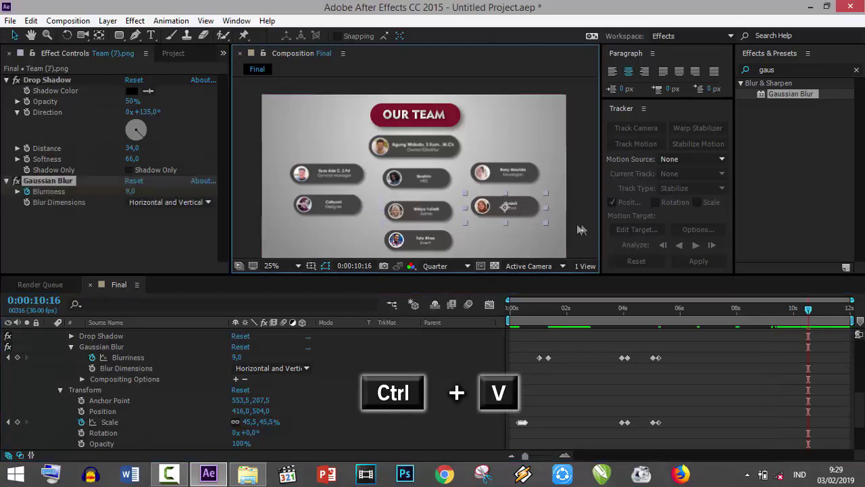
{"action": "left_click_drag", "start_coordinate": [809, 309], "coordinate": [855, 315]}
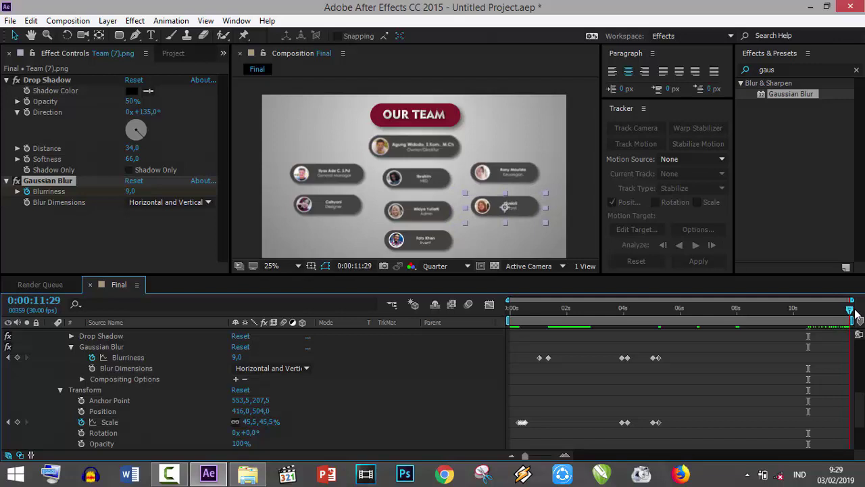
{"action": "scroll", "coordinate": [719, 347], "scroll_direction": "down", "scroll_amount": 5}
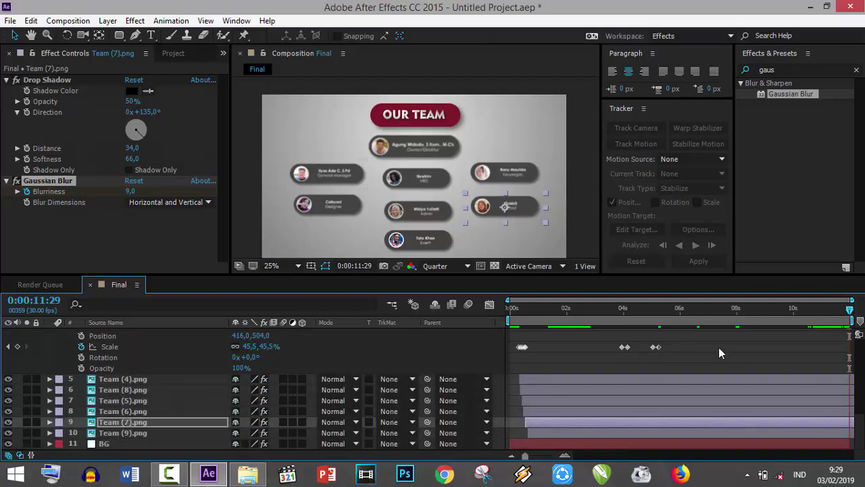
{"action": "left_click", "coordinate": [757, 432]}
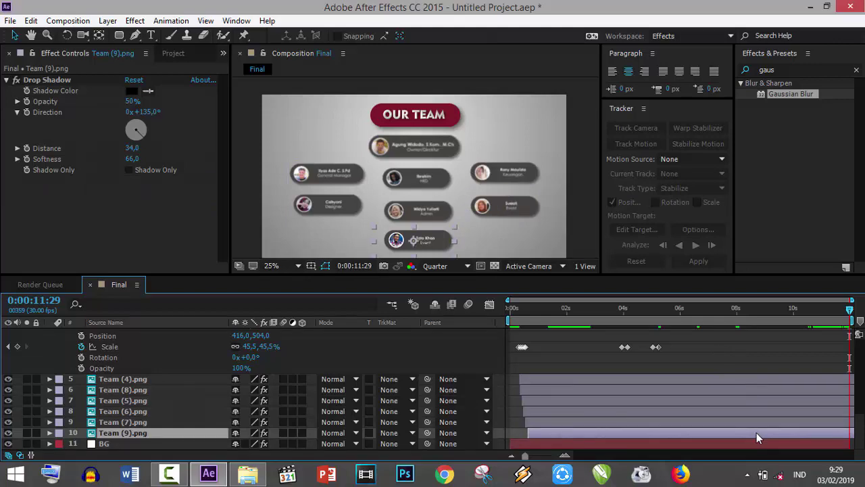
- Set the Final composition's duration to 0:00:14:00 in Composition Settings
{"action": "left_click", "coordinate": [68, 20]}
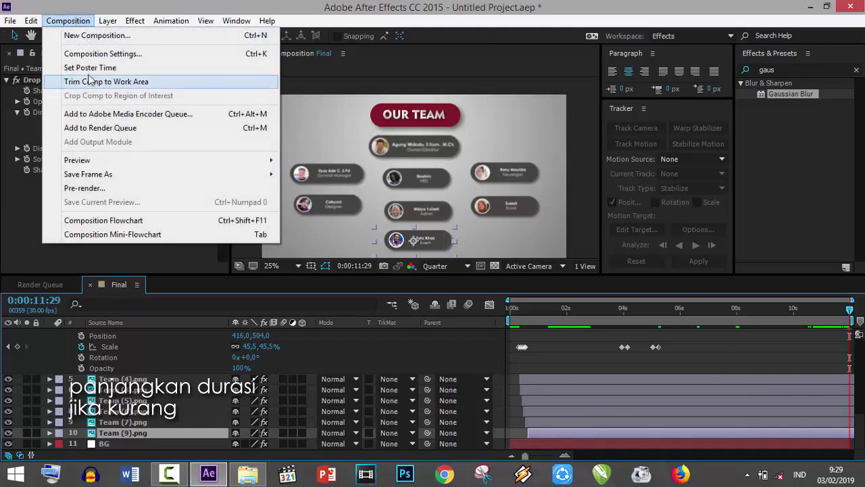
{"action": "left_click", "coordinate": [92, 53]}
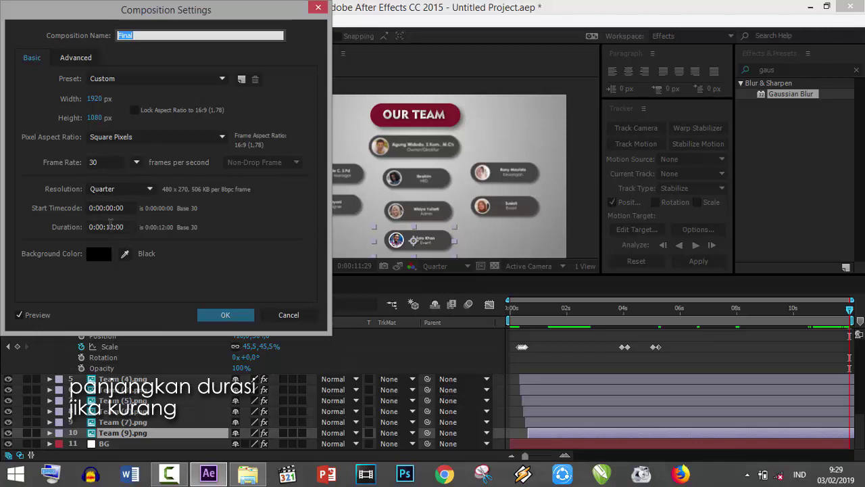
{"action": "left_click", "coordinate": [111, 227]}
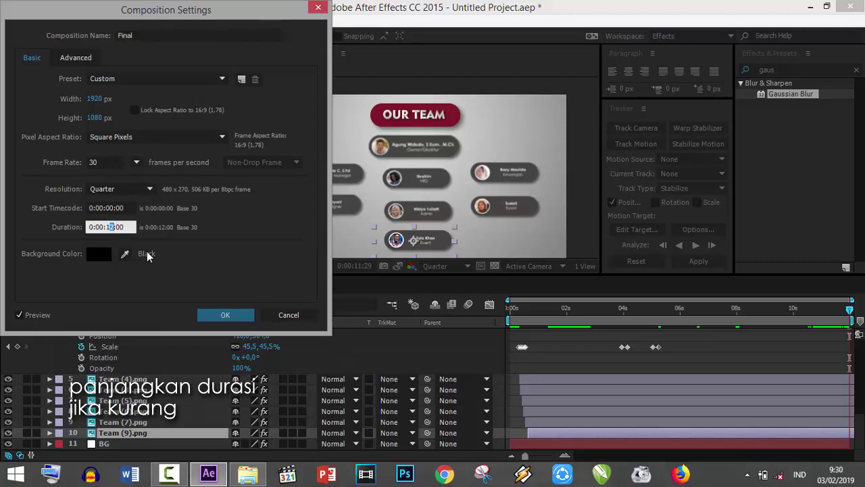
{"action": "left_click", "coordinate": [223, 315]}
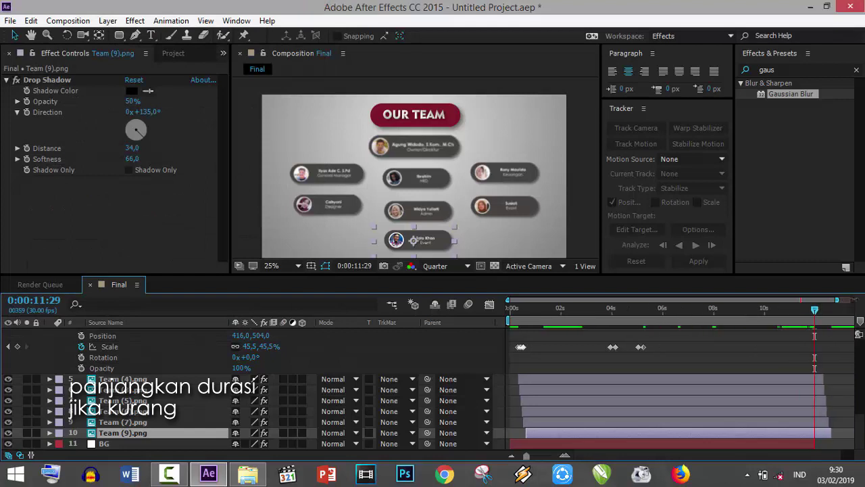
- Extend the BG layer and the Team card layers' out-points to the 14-second end
{"action": "left_click", "coordinate": [803, 444]}
{"action": "left_click_drag", "start_coordinate": [803, 444], "coordinate": [826, 444]}
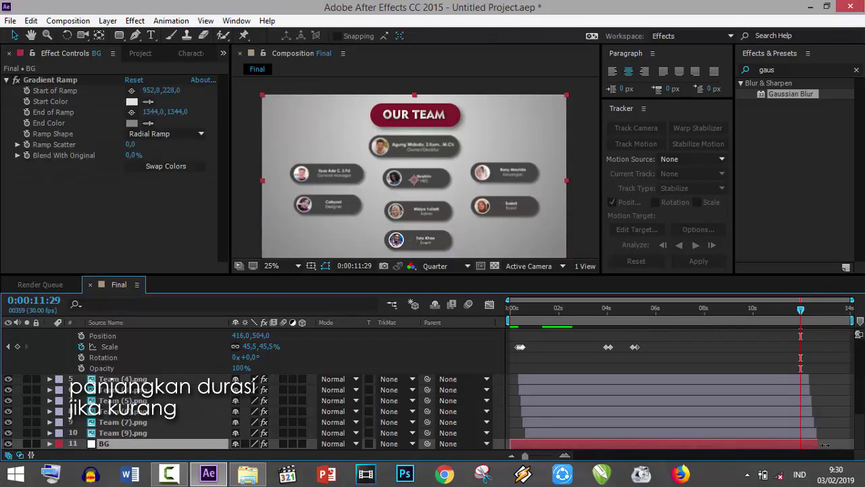
{"action": "left_click", "coordinate": [808, 431]}
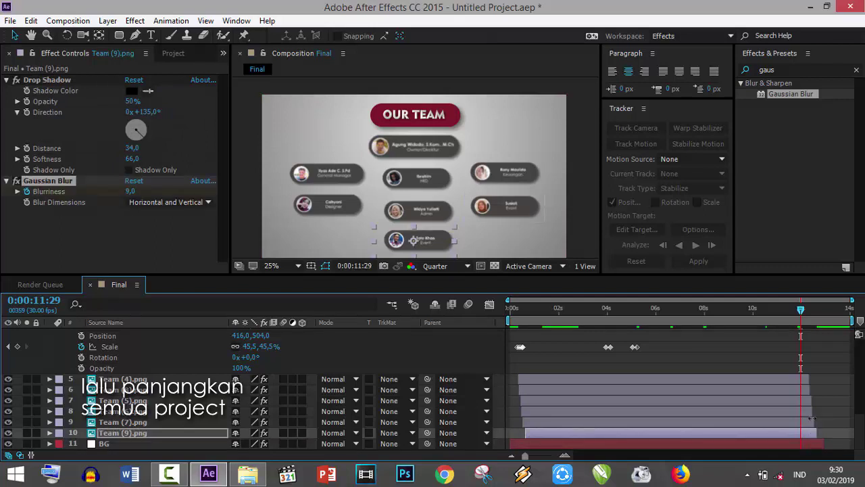
{"action": "left_click", "coordinate": [815, 421]}
{"action": "left_click_drag", "start_coordinate": [811, 411], "coordinate": [814, 376]}
{"action": "left_click", "coordinate": [807, 378]}
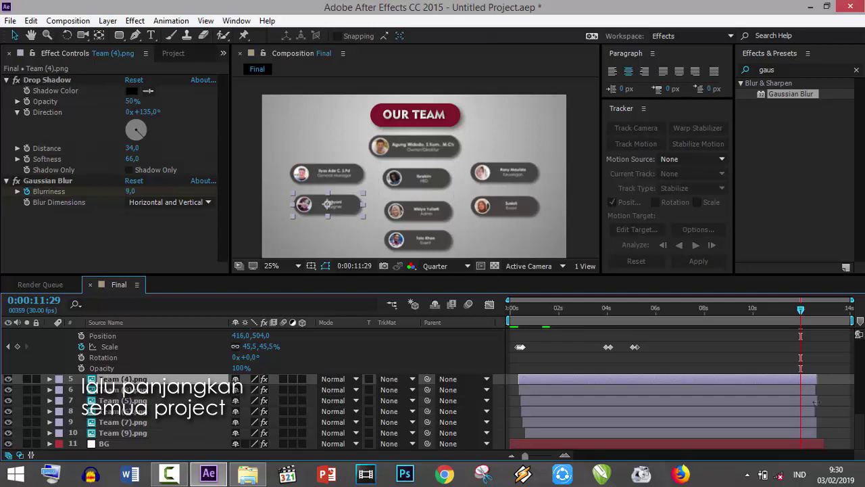
{"action": "mouse_move", "coordinate": [817, 410]}
{"action": "left_mouse_down"}
{"action": "mouse_move", "coordinate": [824, 433]}
{"action": "mouse_move", "coordinate": [823, 423]}
{"action": "left_mouse_up"}
{"action": "key", "text": "space"}
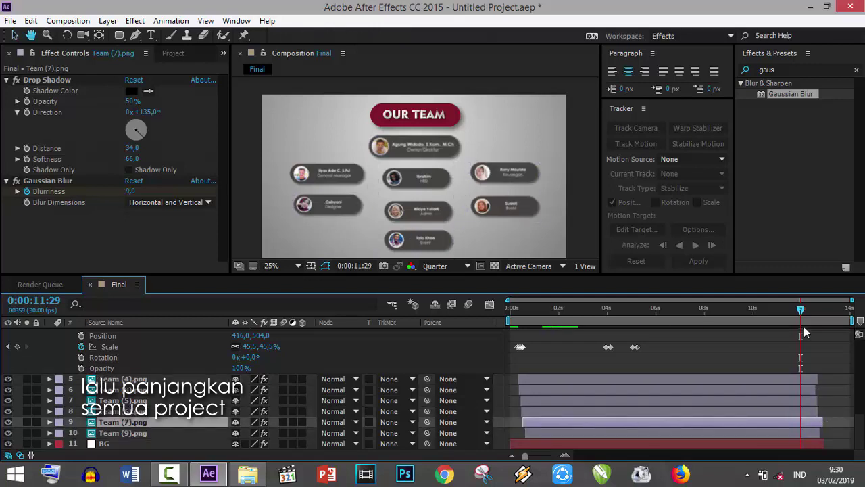
{"action": "left_click", "coordinate": [800, 315]}
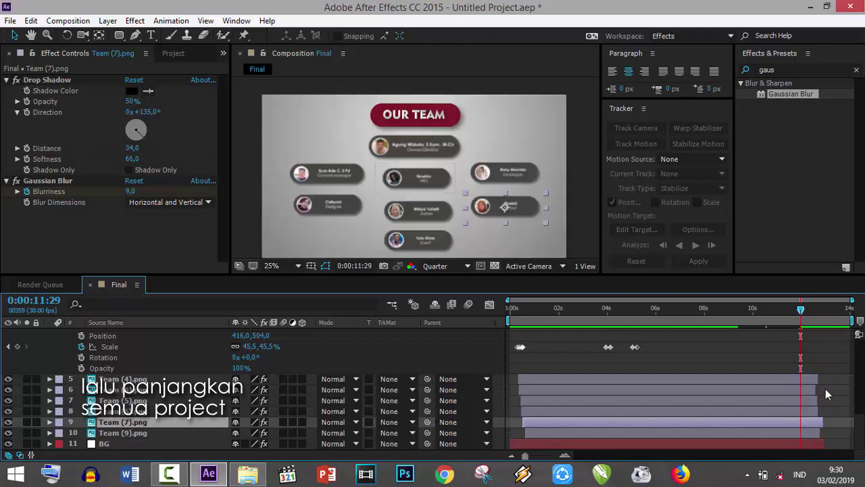
- Extend the top three layers to the composition end, deselect, and preview
{"action": "left_click", "coordinate": [803, 440]}
{"action": "scroll", "coordinate": [803, 440], "scroll_direction": "up", "scroll_amount": 10}
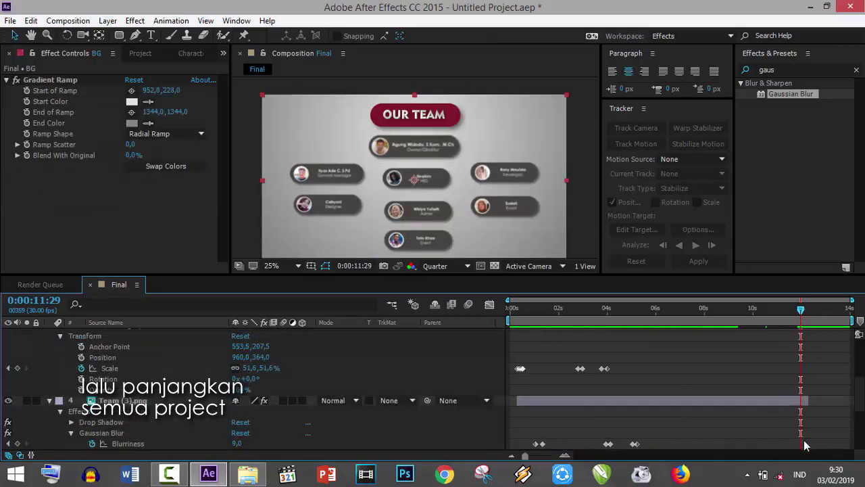
{"action": "left_click", "coordinate": [779, 336], "text": "shift"}
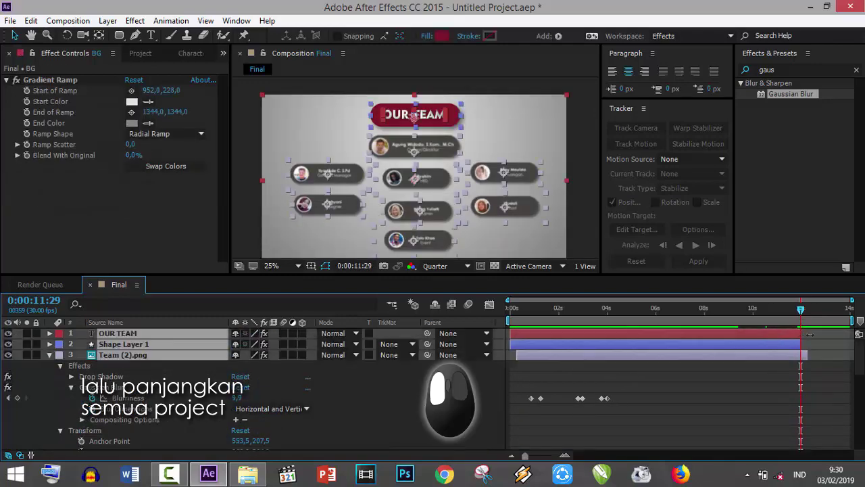
{"action": "left_click_drag", "start_coordinate": [808, 334], "coordinate": [852, 336]}
{"action": "left_click", "coordinate": [774, 310]}
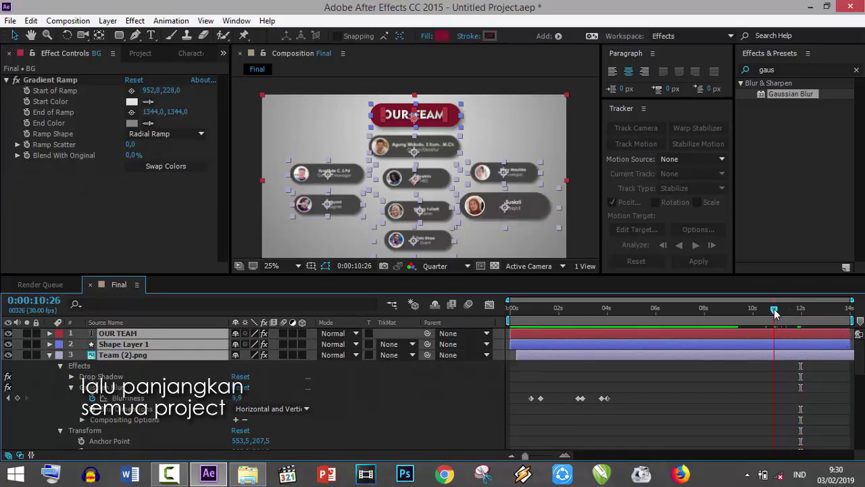
{"action": "left_click", "coordinate": [593, 217]}
{"action": "key", "text": "space"}
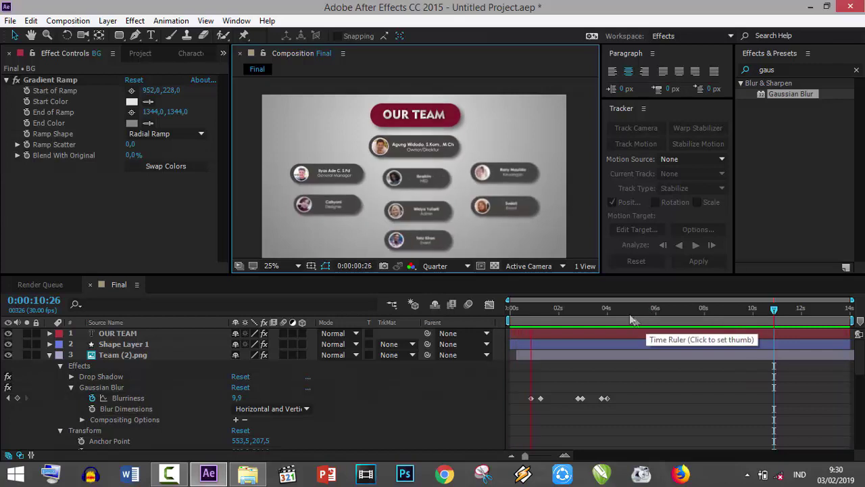
- Replay the preview from the start, then collapse the Team (2).png and Team (3).png properties
{"action": "left_click", "coordinate": [510, 308]}
{"action": "key", "text": "space"}
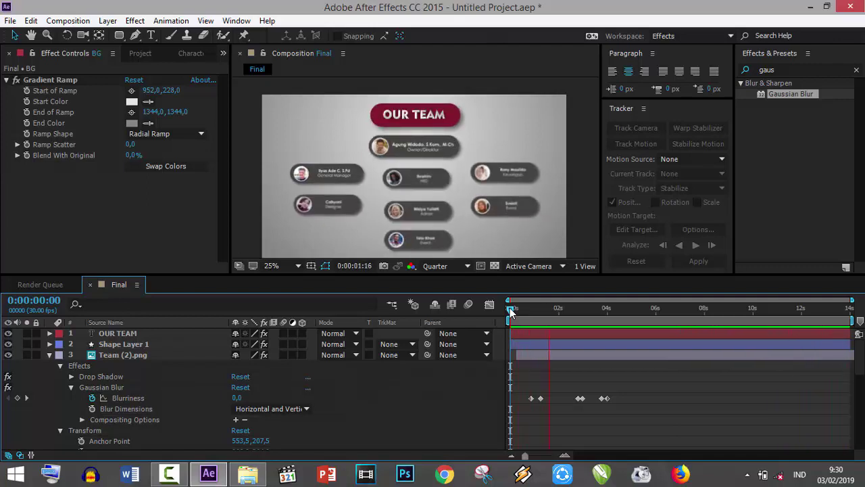
{"action": "left_click_drag", "start_coordinate": [510, 309], "coordinate": [520, 380]}
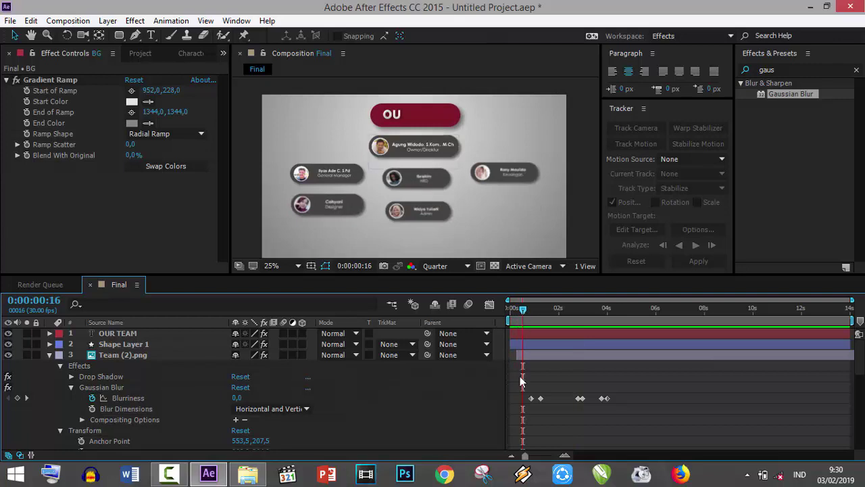
{"action": "left_click", "coordinate": [50, 354]}
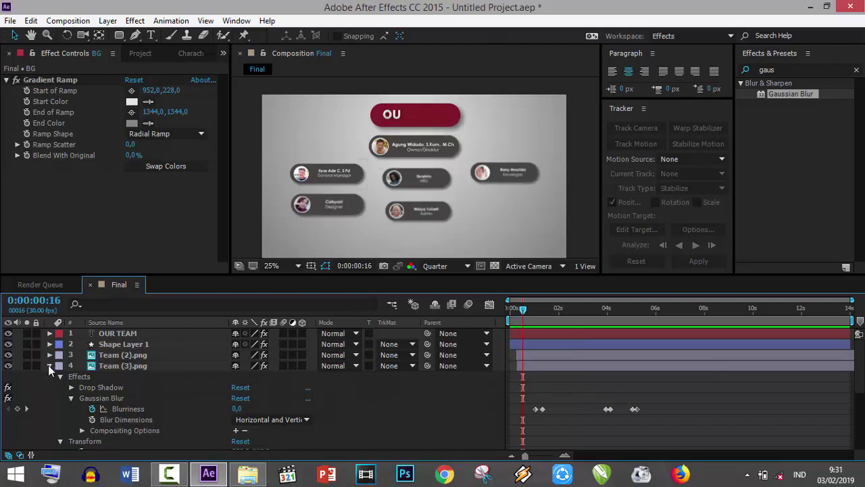
{"action": "left_click", "coordinate": [49, 365]}
{"action": "left_click", "coordinate": [672, 354]}
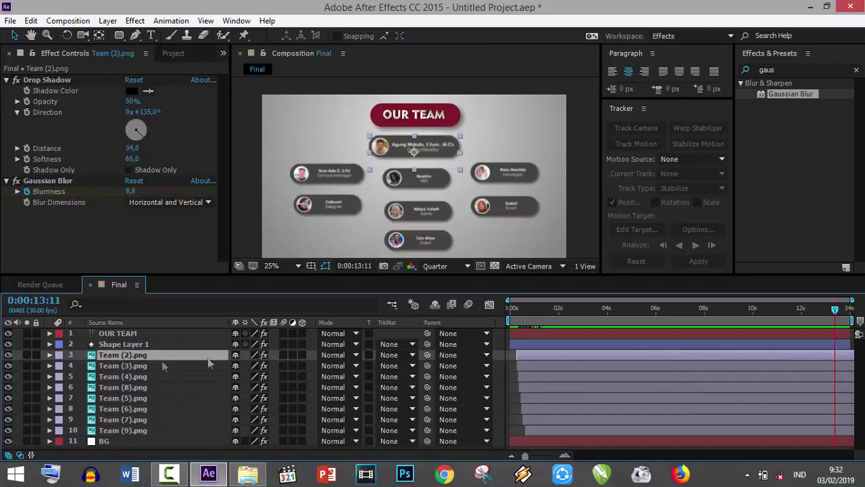
- Keyframe Team (2).png's Position at 960,364 near 0:00:13:11, then move it to 960,1208 two frames later
{"action": "left_click", "coordinate": [48, 354]}
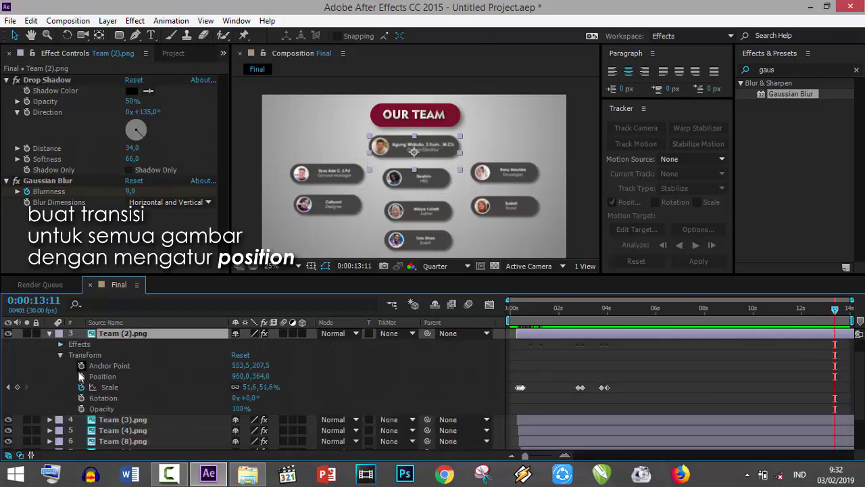
{"action": "left_click", "coordinate": [81, 376]}
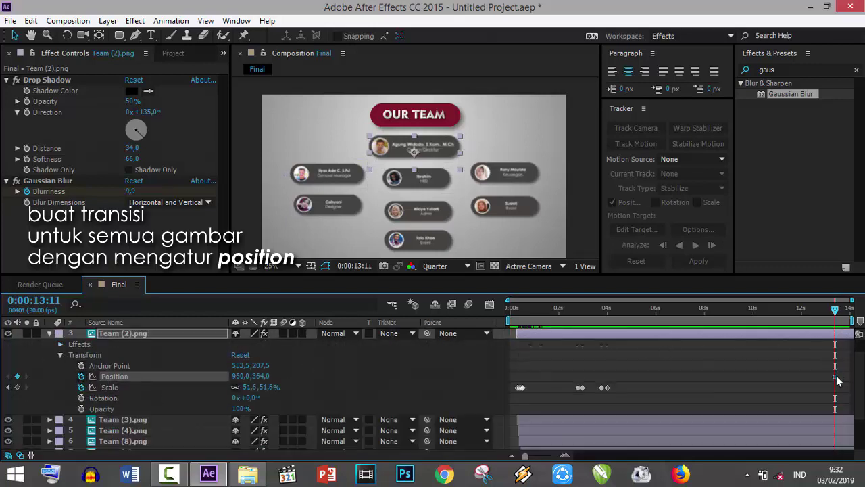
{"action": "left_click_drag", "start_coordinate": [836, 380], "coordinate": [832, 381]}
{"action": "left_click", "coordinate": [837, 312]}
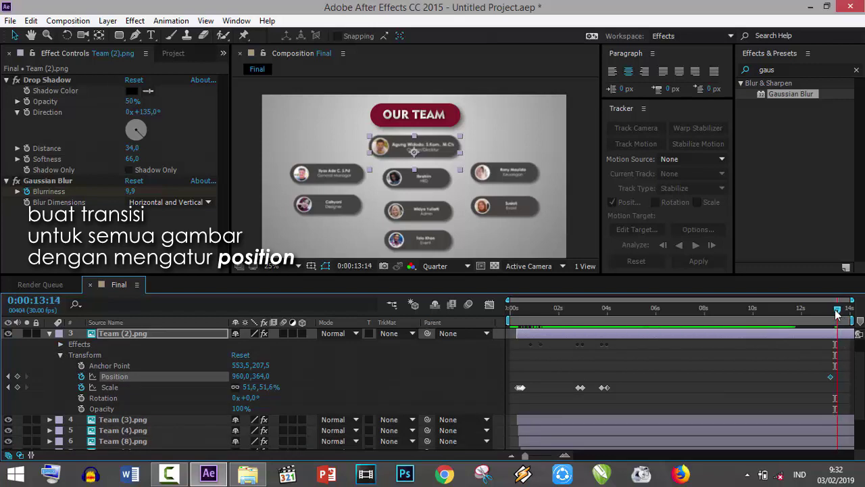
{"action": "left_click_drag", "start_coordinate": [438, 155], "coordinate": [440, 273]}
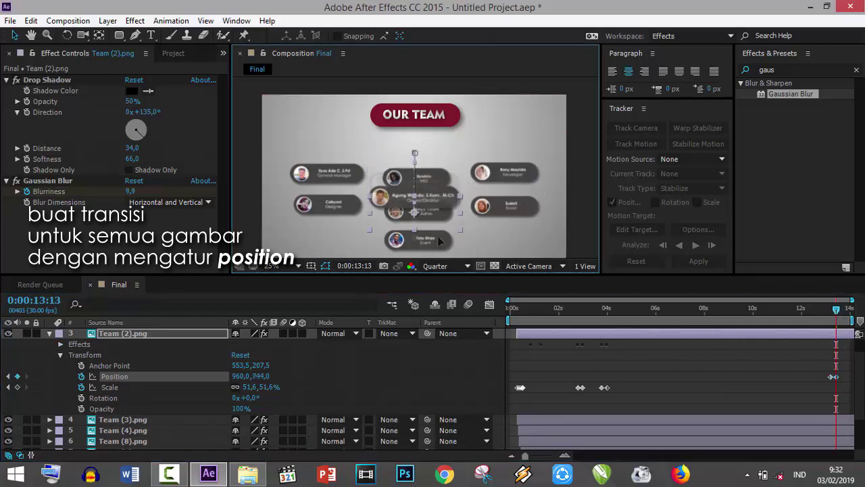
- Preview the top card's slide-out and scrub through it
{"action": "left_click", "coordinate": [823, 308]}
{"action": "key", "text": "space"}
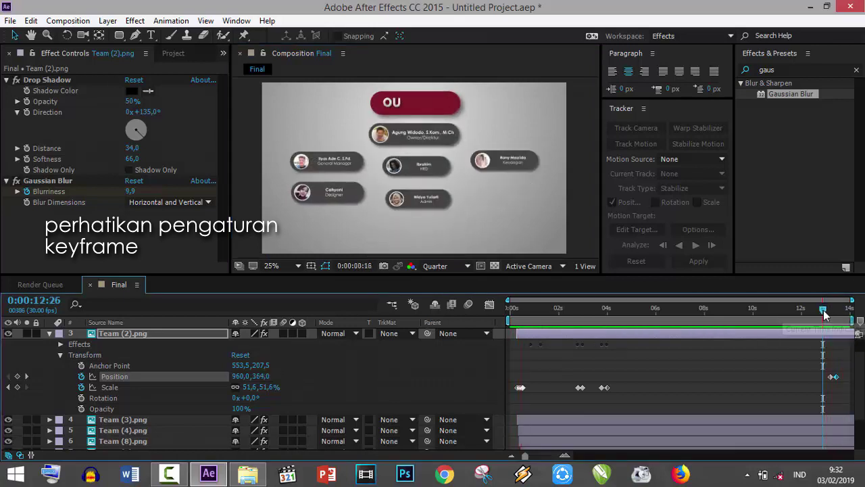
{"action": "left_click", "coordinate": [832, 309]}
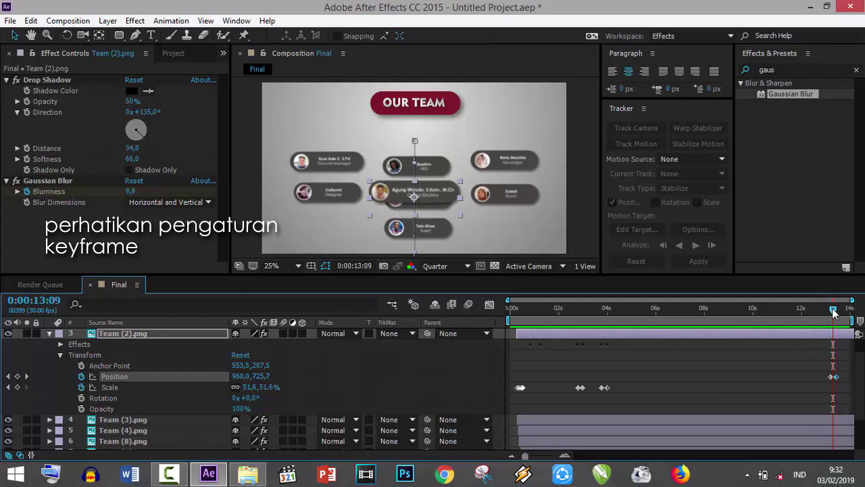
{"action": "left_click_drag", "start_coordinate": [833, 312], "coordinate": [832, 312]}
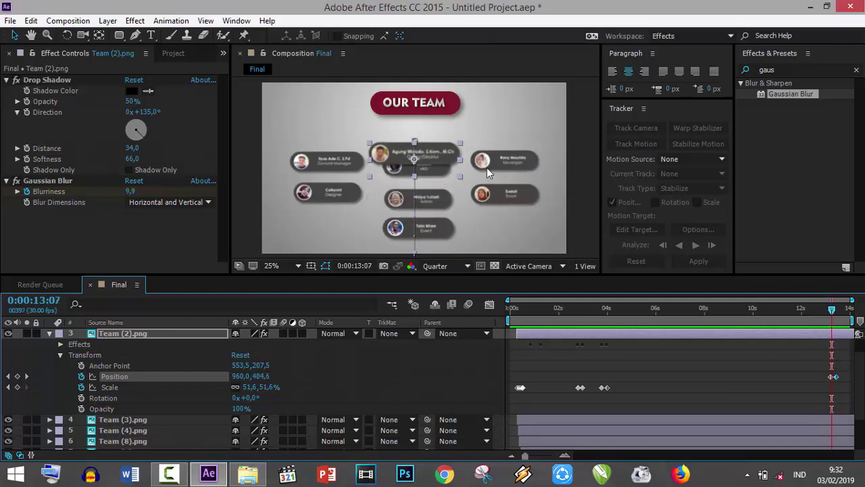
{"action": "left_click", "coordinate": [343, 167]}
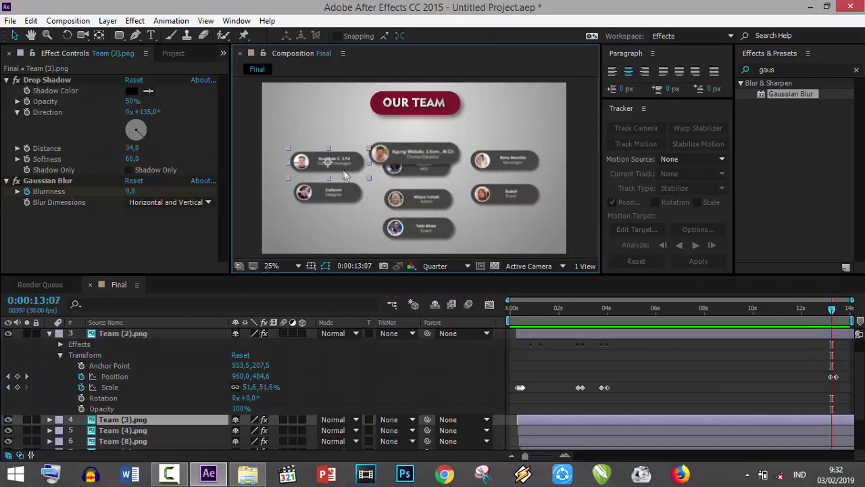
- Keyframe the Team (3) card's Position at 13:10 and drop it below the frame by 13:12
{"action": "left_click", "coordinate": [833, 312]}
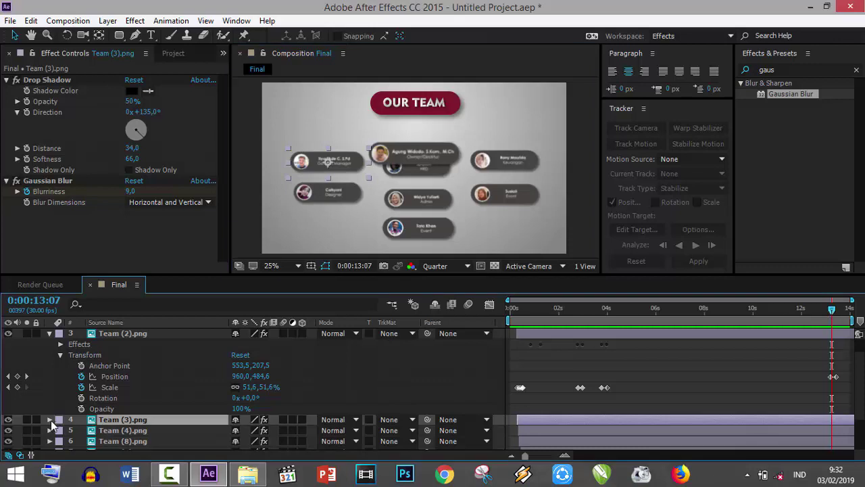
{"action": "key", "text": "p"}
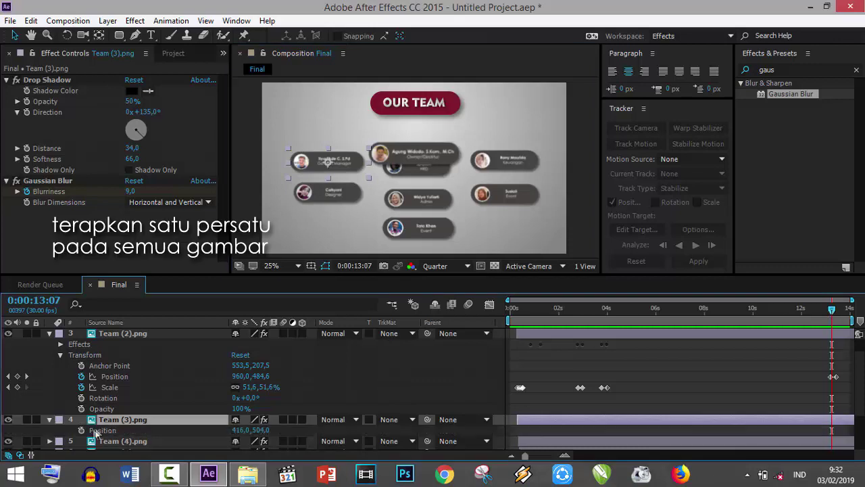
{"action": "left_click", "coordinate": [82, 430]}
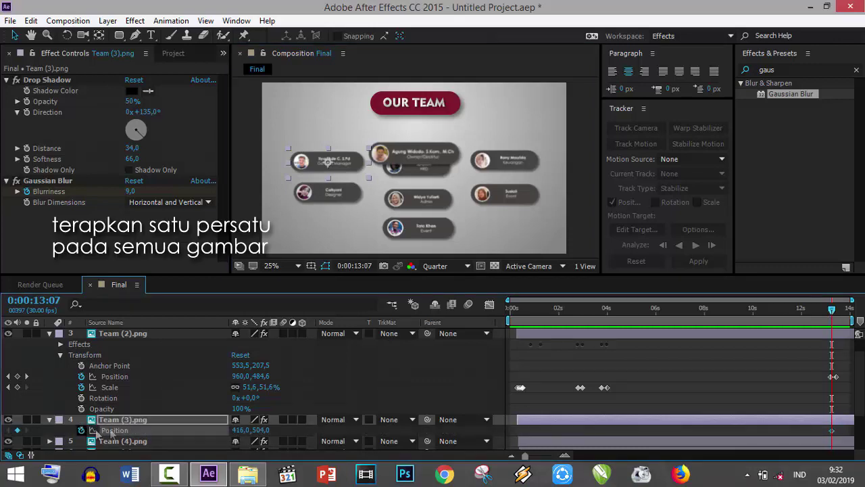
{"action": "left_click", "coordinate": [836, 310]}
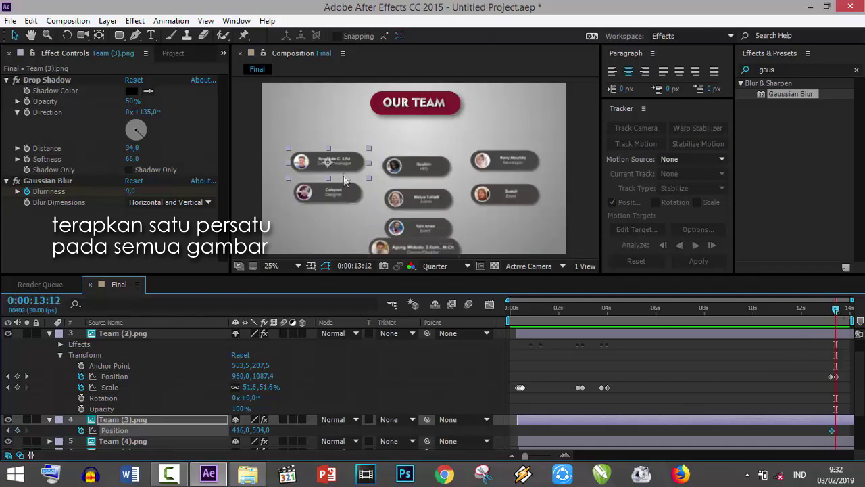
{"action": "left_click_drag", "start_coordinate": [344, 179], "coordinate": [344, 274]}
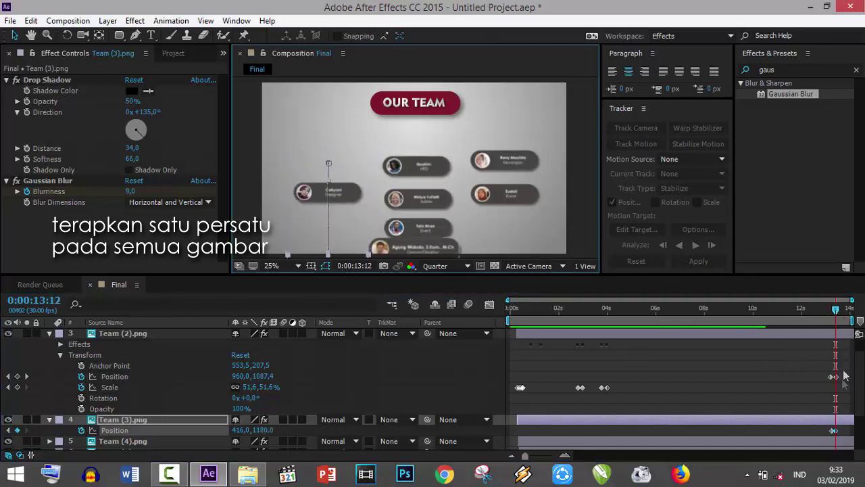
{"action": "left_click_drag", "start_coordinate": [835, 431], "coordinate": [838, 430]}
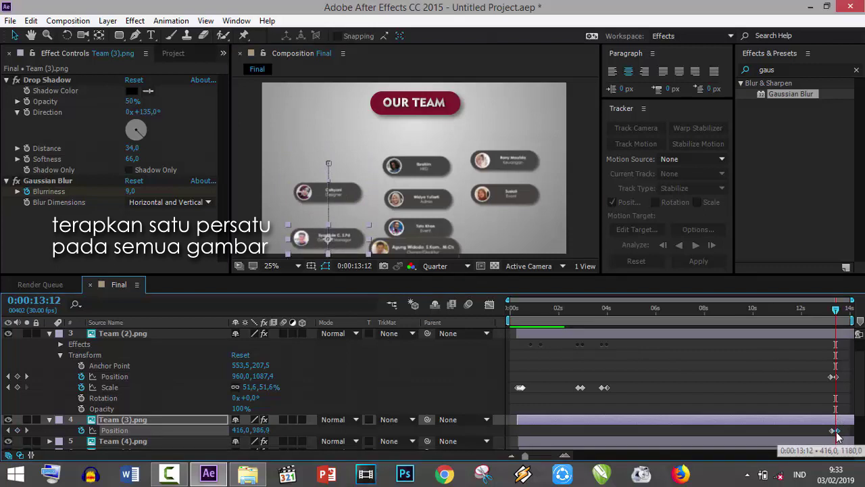
{"action": "left_click_drag", "start_coordinate": [836, 313], "coordinate": [834, 314]}
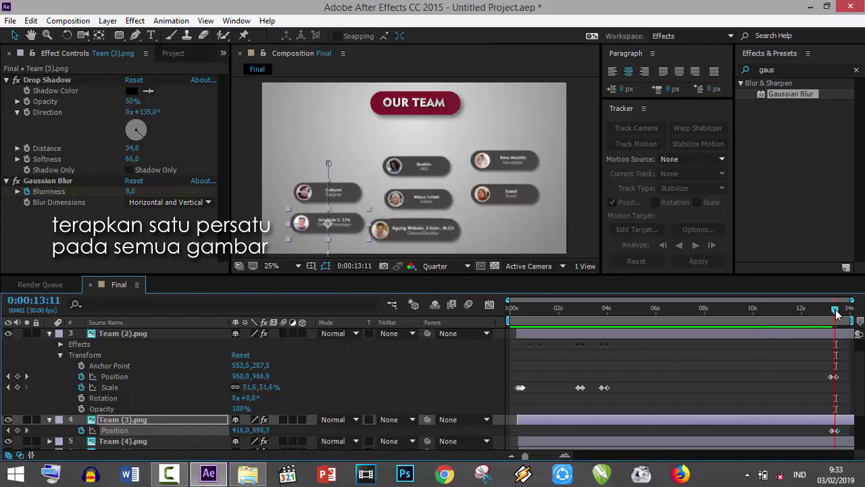
- Keyframe the Team (8) card's Position and push it down out of frame at 13:14
{"action": "left_click", "coordinate": [440, 178]}
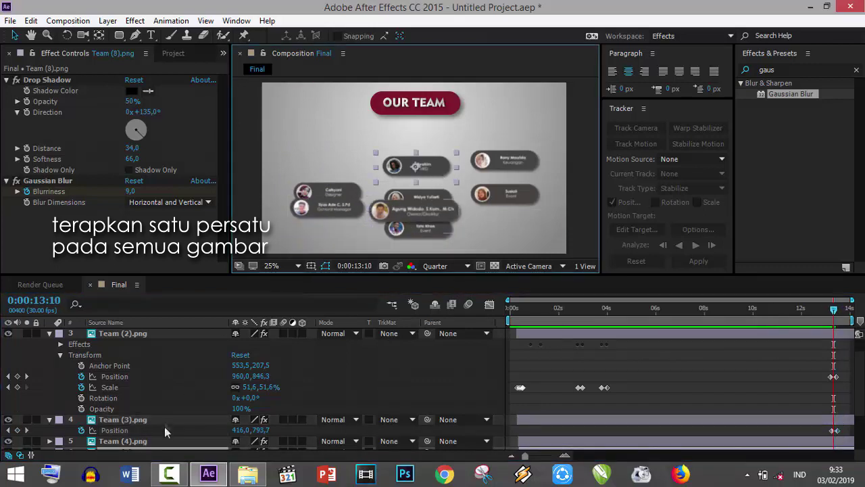
{"action": "scroll", "coordinate": [164, 426], "scroll_direction": "down", "scroll_amount": 2}
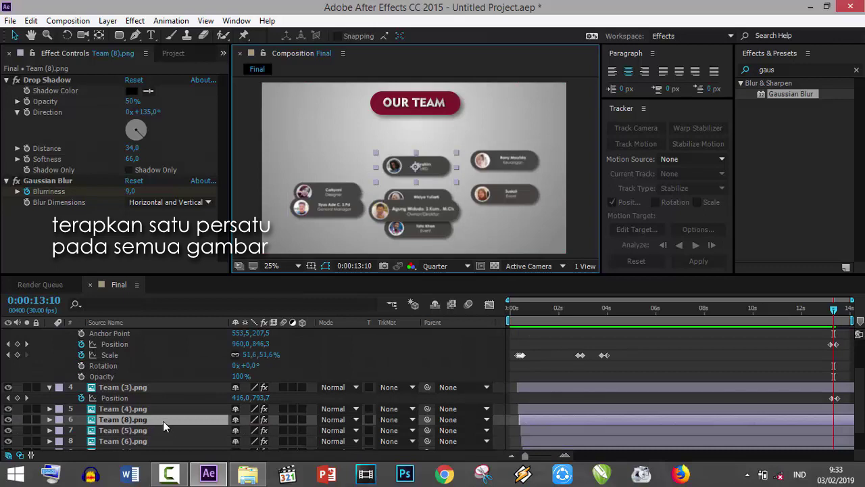
{"action": "key", "text": "p"}
{"action": "left_click", "coordinate": [80, 430]}
{"action": "left_click", "coordinate": [838, 313]}
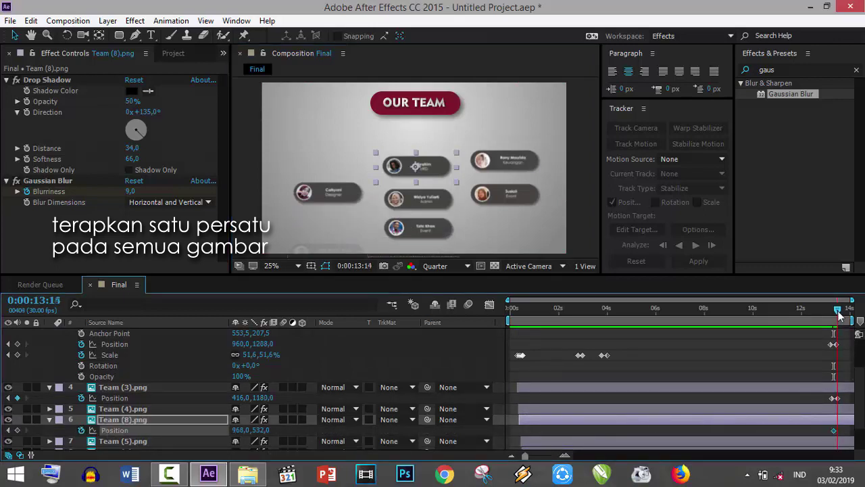
{"action": "left_click_drag", "start_coordinate": [415, 166], "coordinate": [424, 265]}
- Keyframe the Team (6) card's Position and push it down out of frame at 13:17
{"action": "left_click", "coordinate": [504, 160]}
{"action": "scroll", "coordinate": [142, 424], "scroll_direction": "down", "scroll_amount": 2}
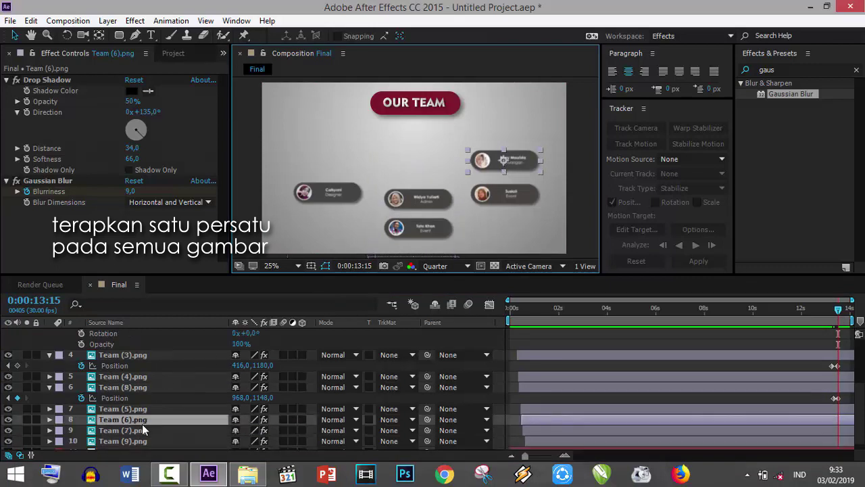
{"action": "key", "text": "p"}
{"action": "left_click", "coordinate": [81, 430]}
{"action": "left_click", "coordinate": [840, 313]}
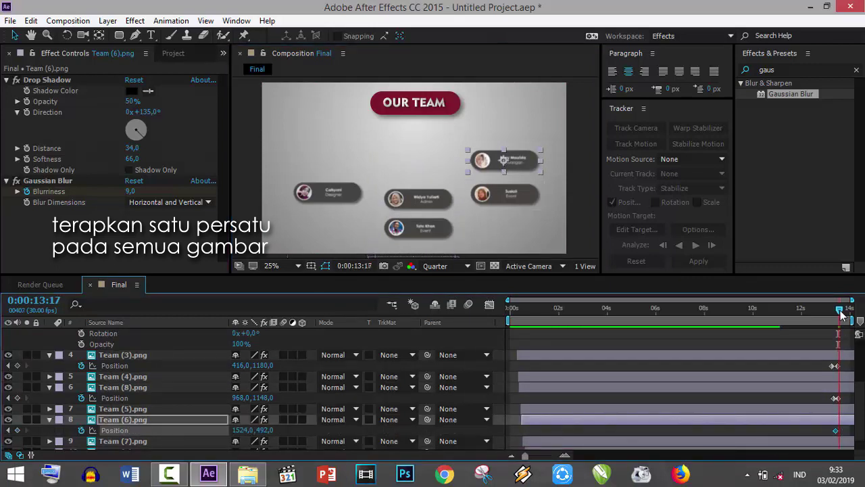
{"action": "left_click_drag", "start_coordinate": [504, 160], "coordinate": [504, 247]}
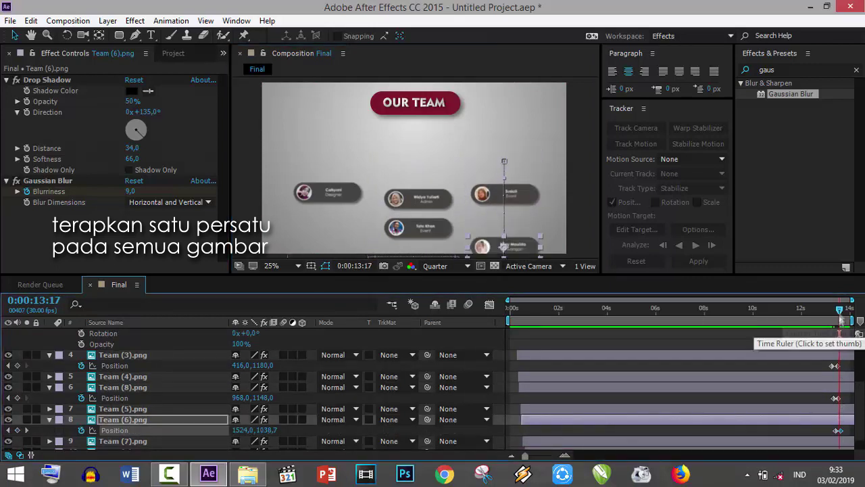
{"action": "left_click", "coordinate": [837, 315]}
- Keyframe Team (4), Team (5) and Team (7) cards' Position and drop each below the frame around 13:19
{"action": "left_click", "coordinate": [323, 191]}
{"action": "key", "text": "alt+shift+p"}
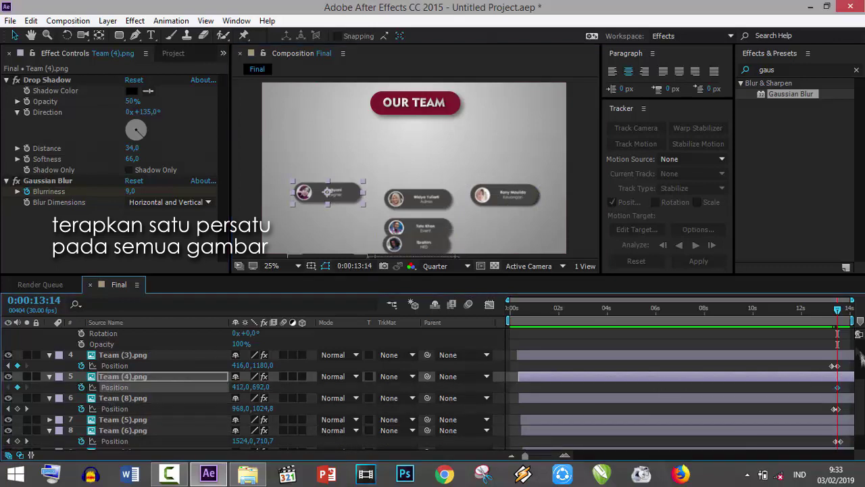
{"action": "left_click_drag", "start_coordinate": [838, 308], "coordinate": [841, 309]}
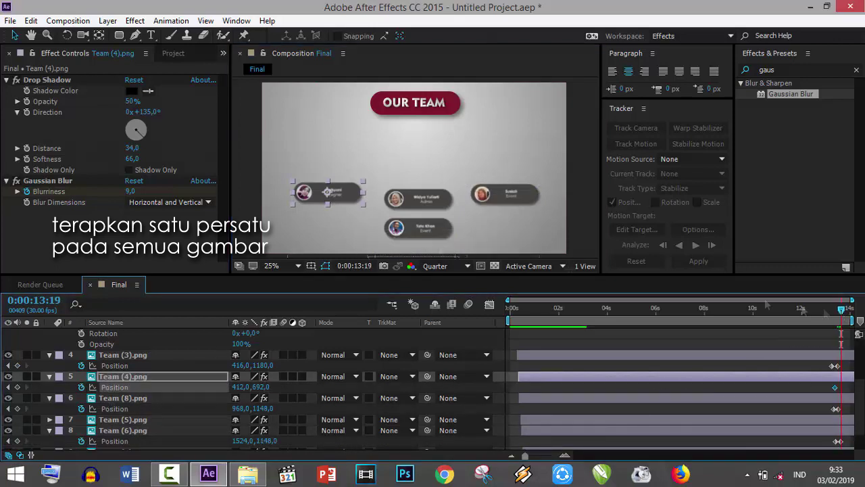
{"action": "left_click_drag", "start_coordinate": [327, 192], "coordinate": [327, 279]}
{"action": "left_click", "coordinate": [417, 198]}
{"action": "key", "text": "alt+shift+p"}
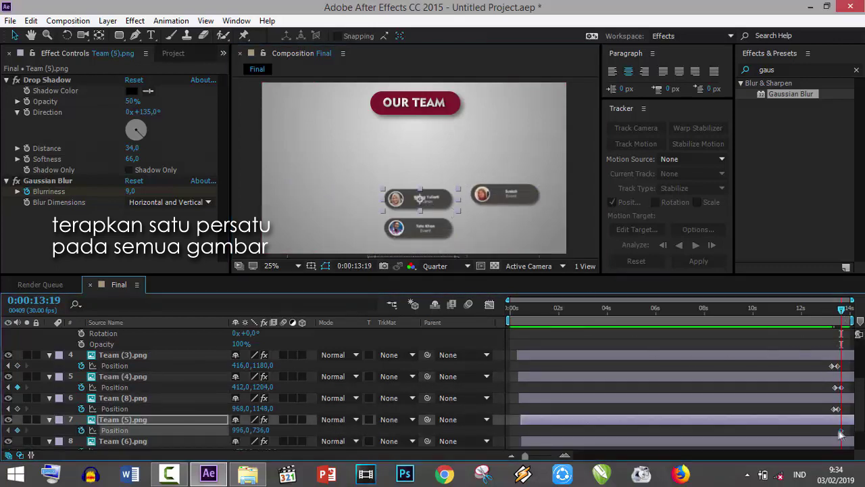
{"action": "left_click_drag", "start_coordinate": [418, 198], "coordinate": [419, 268]}
{"action": "left_click", "coordinate": [504, 196]}
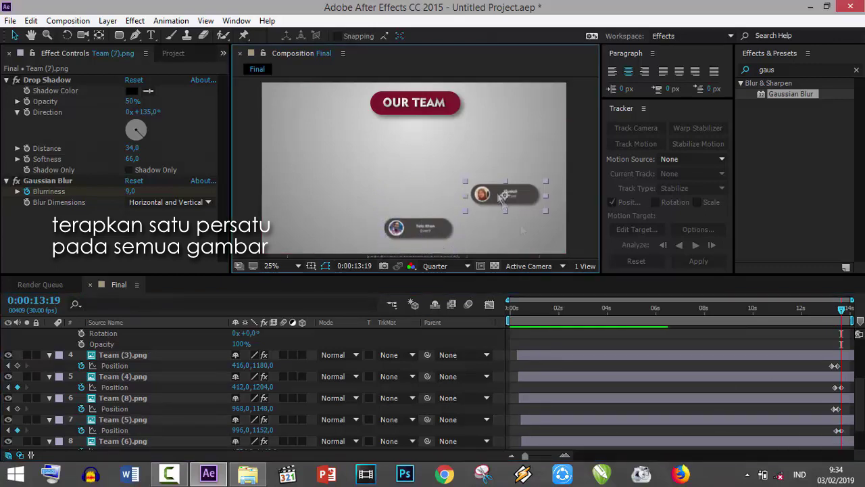
{"action": "key", "text": "alt+shift+p"}
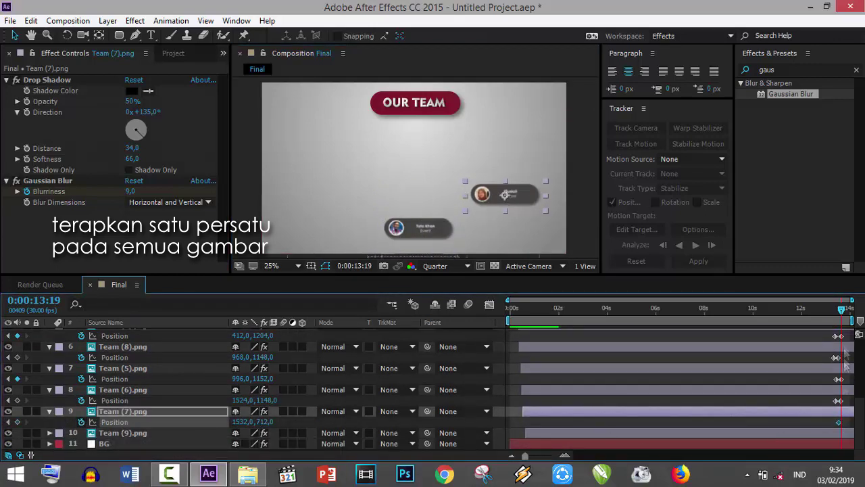
{"action": "left_click_drag", "start_coordinate": [504, 195], "coordinate": [506, 271]}
- Keyframe the Team (9) card's Position and scrub back to review the cards' exit
{"action": "key", "text": "ctrl+Down"}
{"action": "key", "text": "alt+shift+p"}
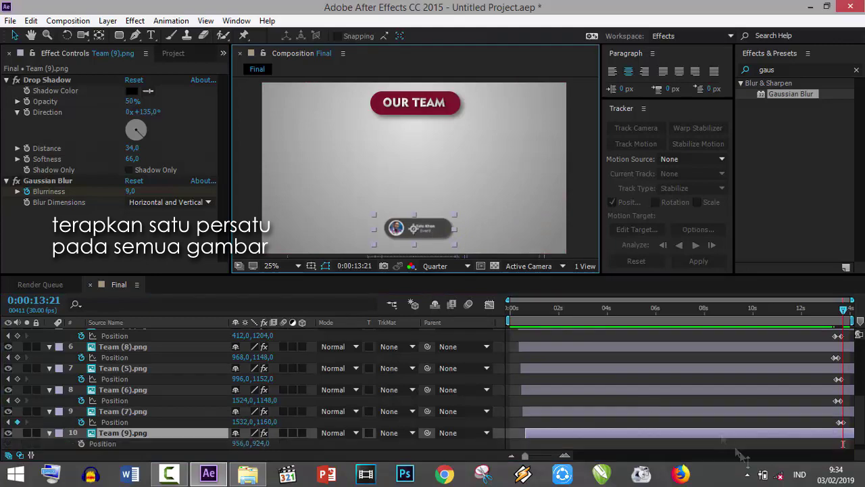
{"action": "scroll", "coordinate": [741, 457], "scroll_direction": "down", "scroll_amount": 1}
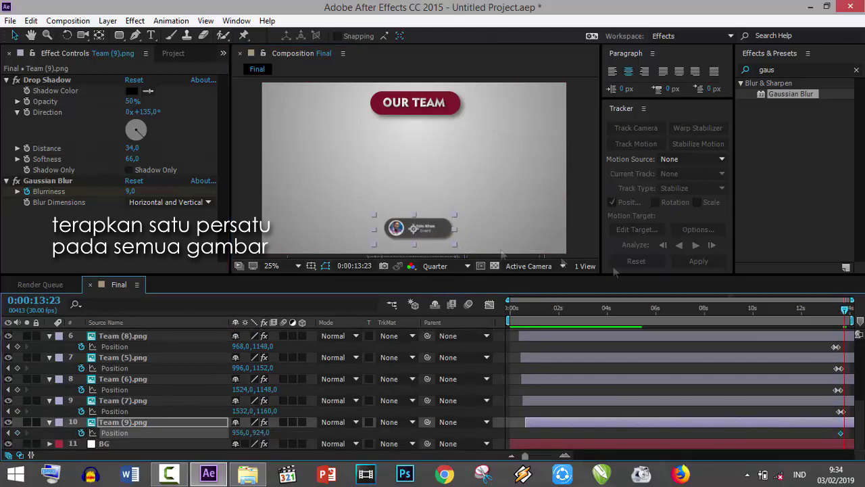
{"action": "mouse_move", "coordinate": [844, 309]}
{"action": "left_mouse_down"}
{"action": "mouse_move", "coordinate": [824, 313]}
{"action": "mouse_move", "coordinate": [832, 309]}
{"action": "left_mouse_up"}
- Keyframe Shape Layer 1's Position at 13:08 and slide the red banner off the right edge by 13:14
{"action": "left_click", "coordinate": [561, 111]}
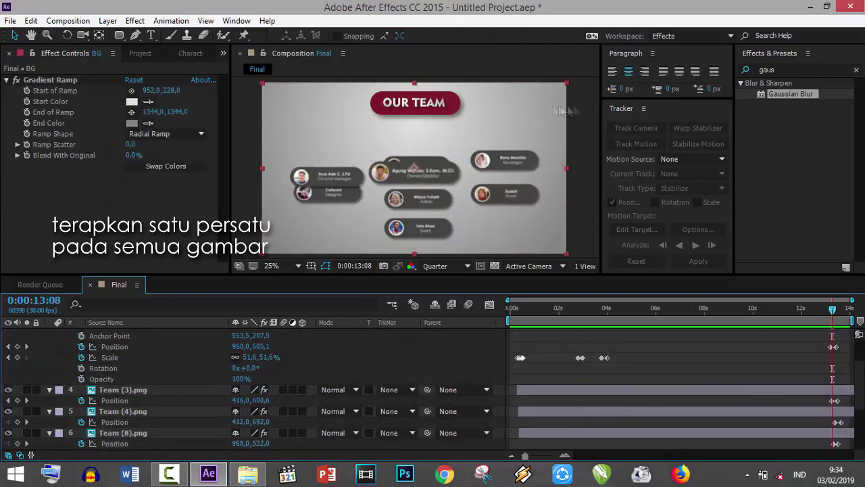
{"action": "left_click", "coordinate": [440, 99]}
{"action": "scroll", "coordinate": [834, 315], "scroll_direction": "up", "scroll_amount": 2}
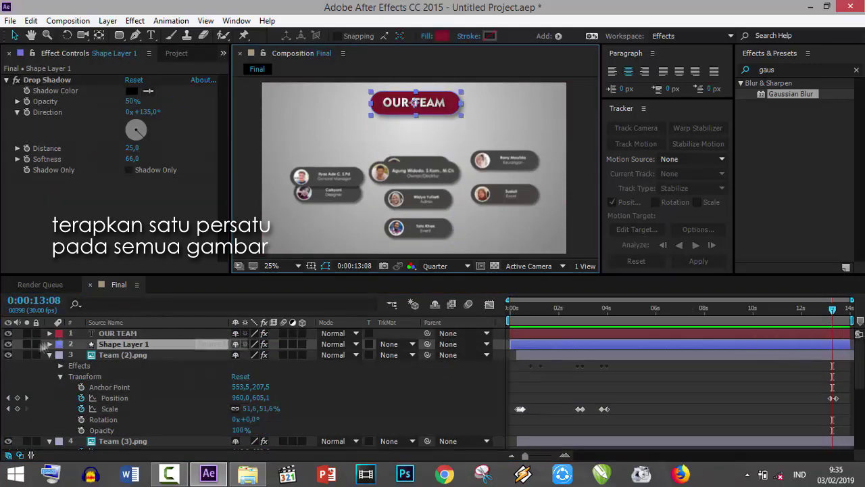
{"action": "left_click", "coordinate": [114, 346]}
{"action": "key", "text": "p"}
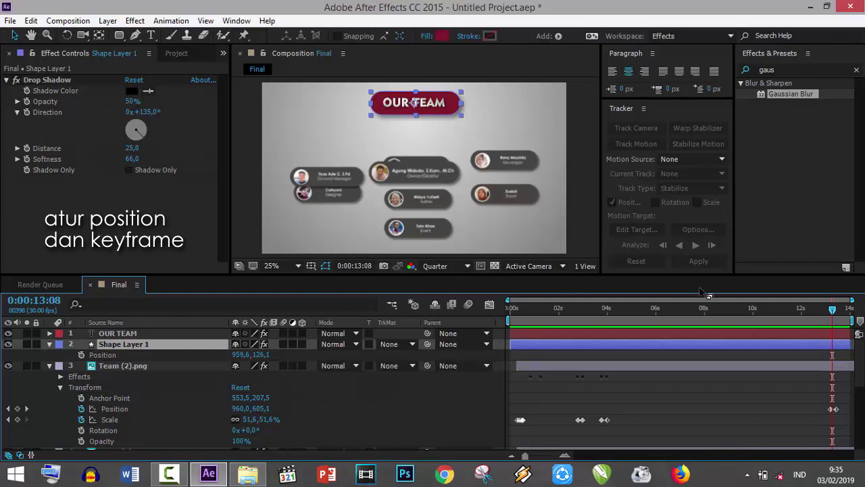
{"action": "left_click", "coordinate": [81, 355]}
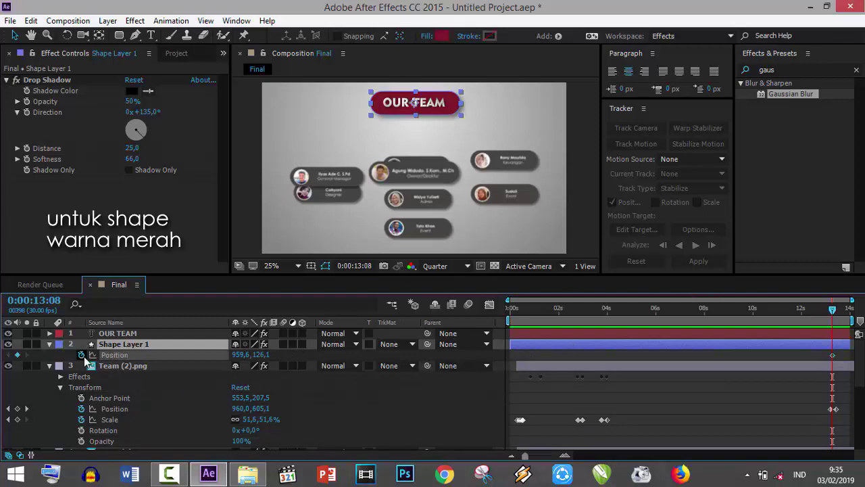
{"action": "left_click_drag", "start_coordinate": [833, 310], "coordinate": [838, 310]}
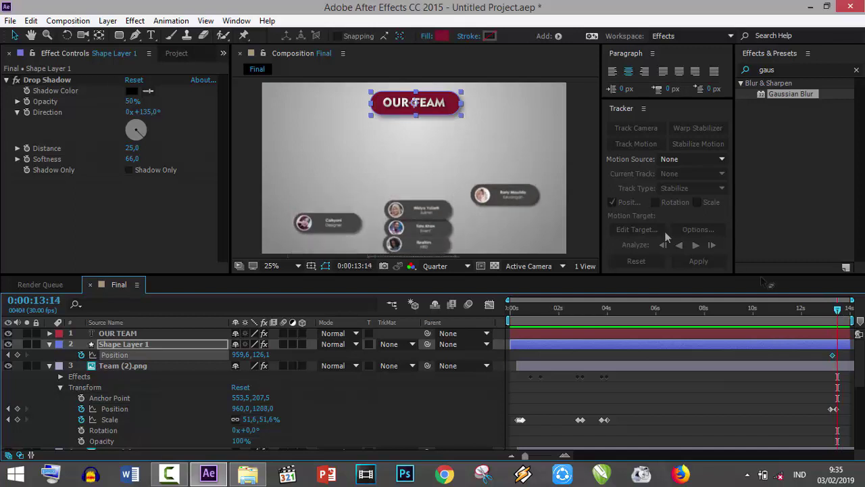
{"action": "left_click_drag", "start_coordinate": [442, 109], "coordinate": [635, 119]}
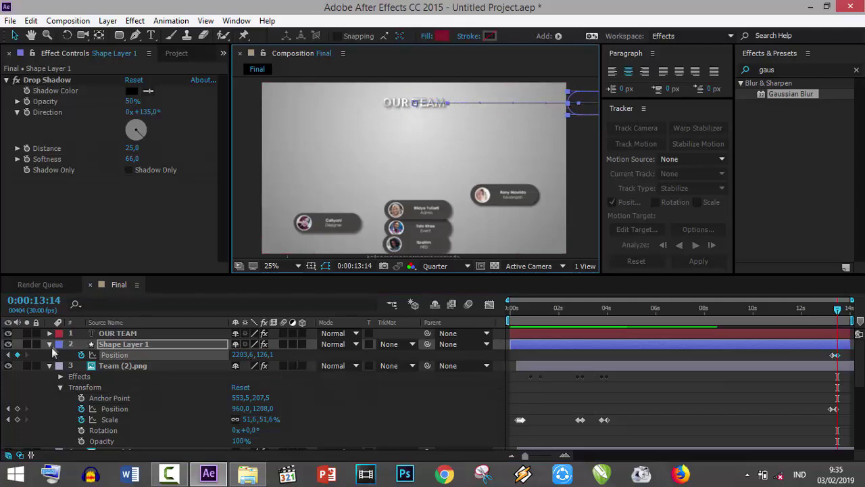
- Hide the Team card layers' Position rows and reselect the banner shape layer
{"action": "left_click", "coordinate": [49, 366]}
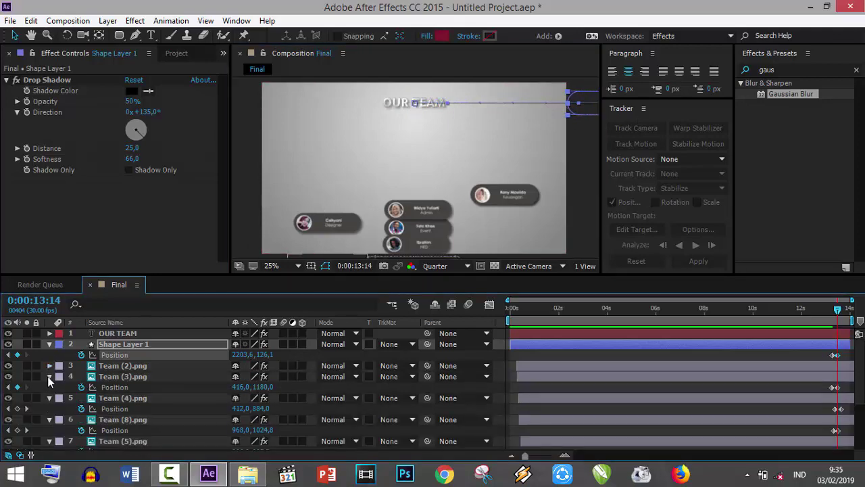
{"action": "left_click", "coordinate": [96, 377]}
{"action": "scroll", "coordinate": [100, 378], "scroll_direction": "down", "scroll_amount": 2}
{"action": "scroll", "coordinate": [102, 382], "scroll_direction": "down", "scroll_amount": 2}
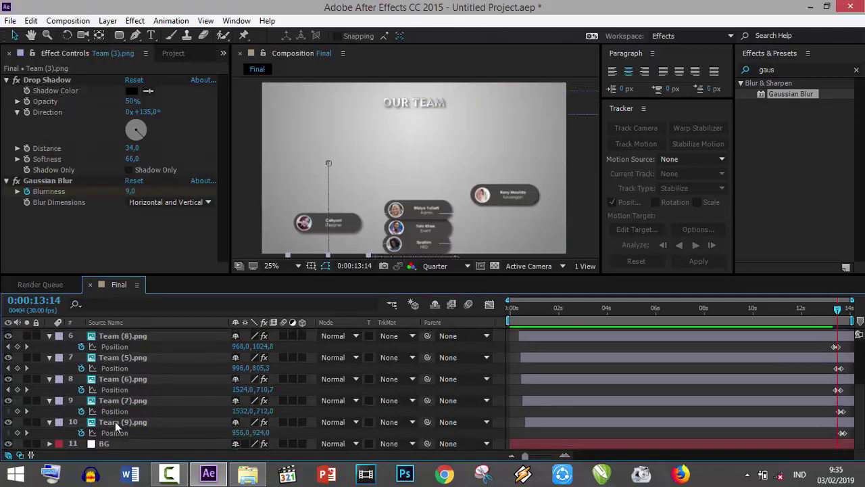
{"action": "left_click", "coordinate": [115, 422], "text": "shift"}
{"action": "key", "text": "p"}
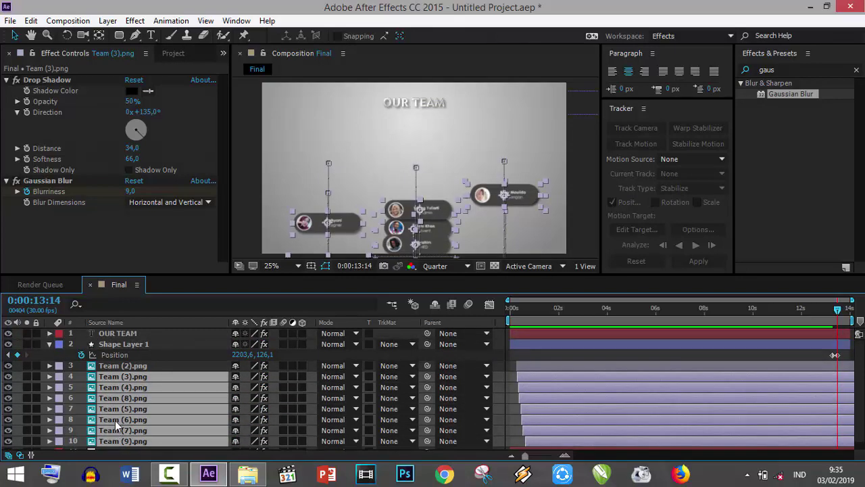
{"action": "left_click", "coordinate": [109, 343]}
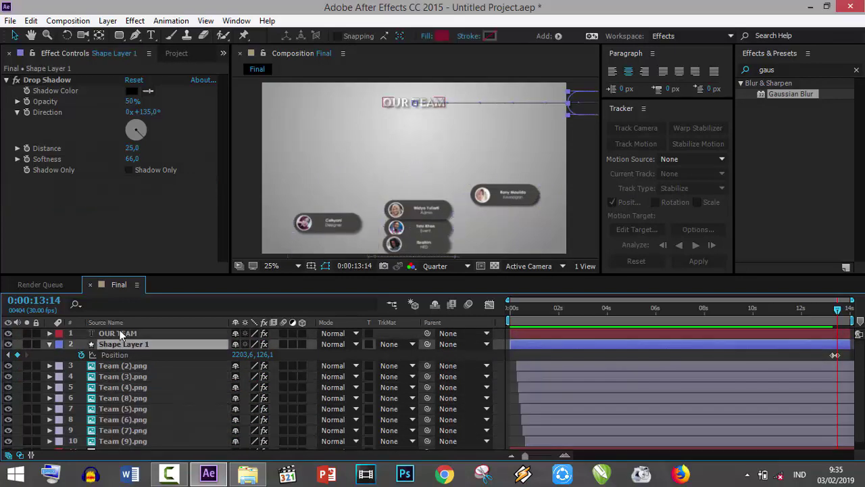
- Parent the OUR TEAM title layer to Shape Layer 1 and preview the ending
{"action": "left_click", "coordinate": [119, 330]}
{"action": "left_click", "coordinate": [829, 310]}
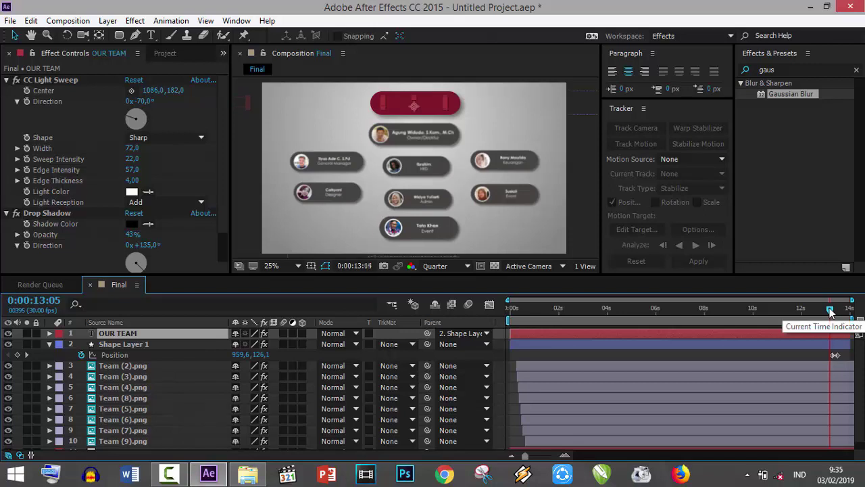
{"action": "left_click", "coordinate": [836, 310]}
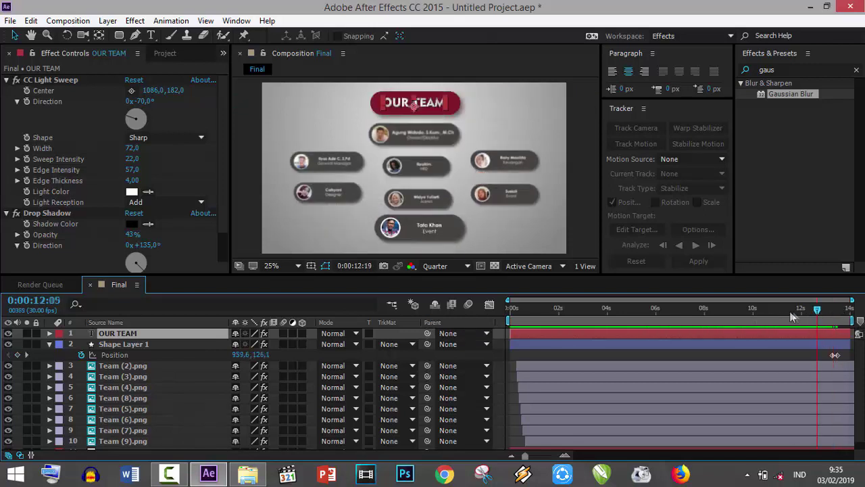
{"action": "left_click_drag", "start_coordinate": [837, 311], "coordinate": [800, 309]}
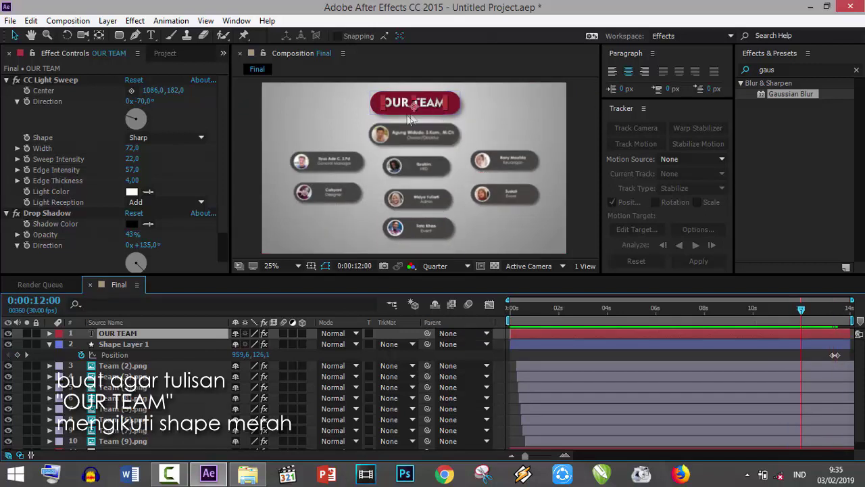
{"action": "left_click_drag", "start_coordinate": [427, 333], "coordinate": [181, 345]}
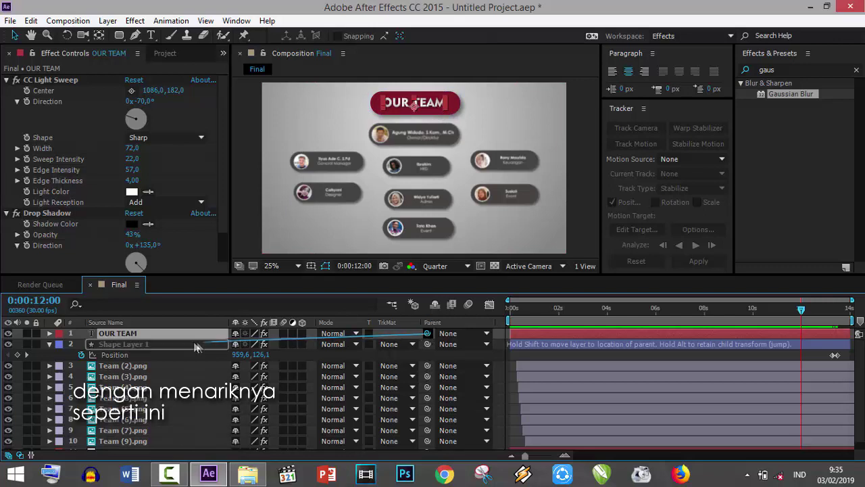
{"action": "key", "text": "space"}
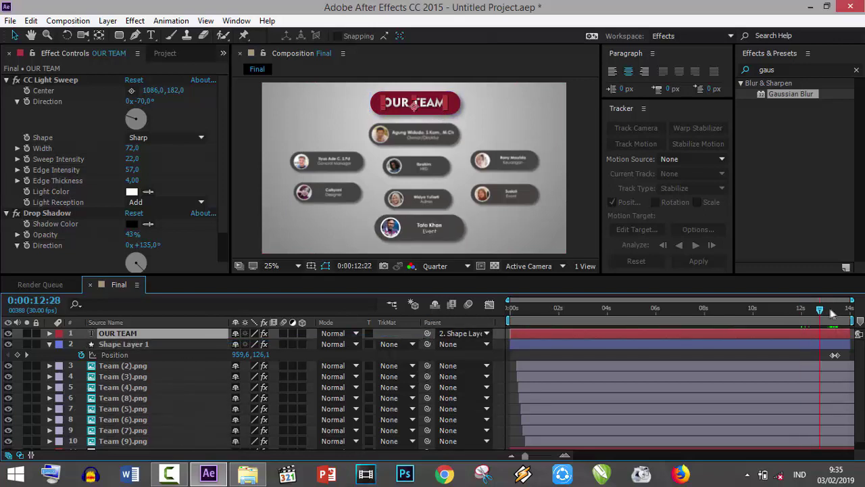
{"action": "key", "text": "space"}
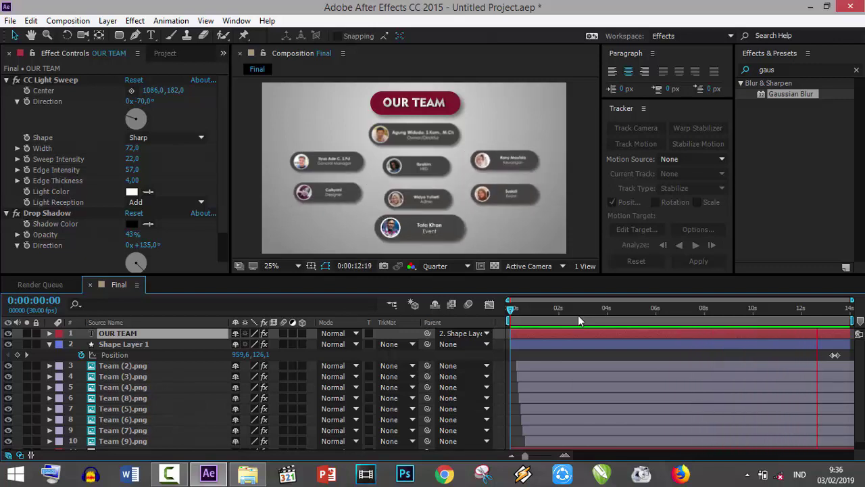
- Pre-compose the Team (2) through Team (9) layers into a new composition named Struktur
{"action": "left_click", "coordinate": [122, 356]}
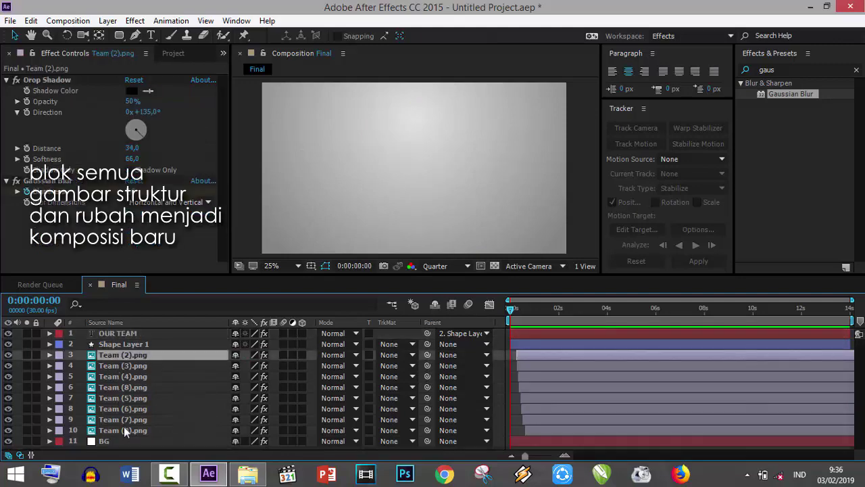
{"action": "left_click", "coordinate": [124, 429], "text": "shift"}
{"action": "right_click", "coordinate": [138, 377]}
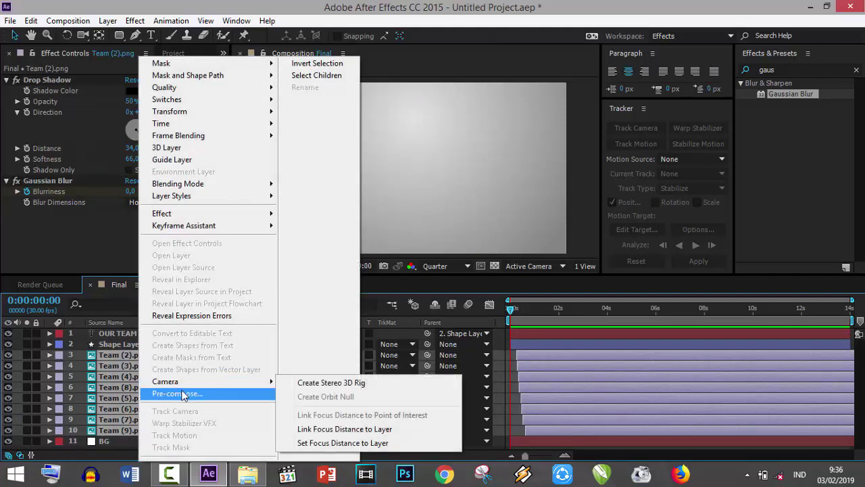
{"action": "left_click", "coordinate": [177, 393]}
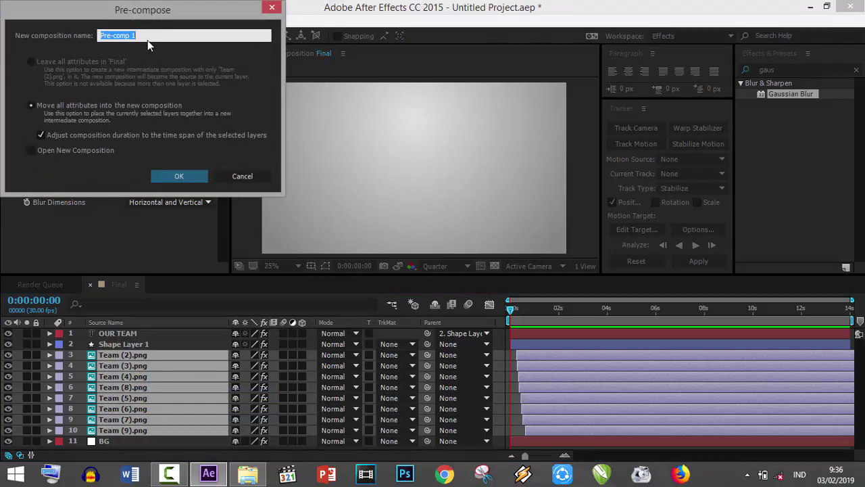
{"action": "type", "text": "Struktur"}
{"action": "left_click", "coordinate": [180, 177]}
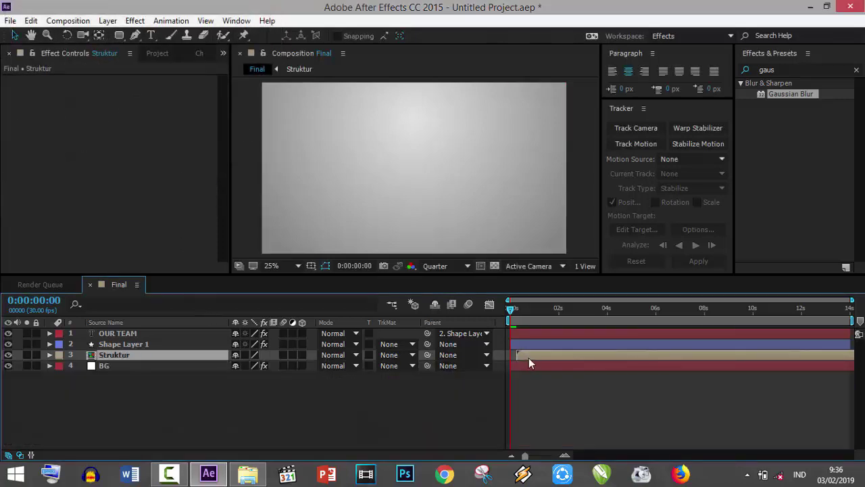
- Keyframe Struktur's Scale from 100% at 0:00 to 90% at 0:00:13:28
{"action": "mouse_move", "coordinate": [513, 310]}
{"action": "left_mouse_down"}
{"action": "mouse_move", "coordinate": [713, 313]}
{"action": "mouse_move", "coordinate": [544, 312]}
{"action": "left_mouse_up"}
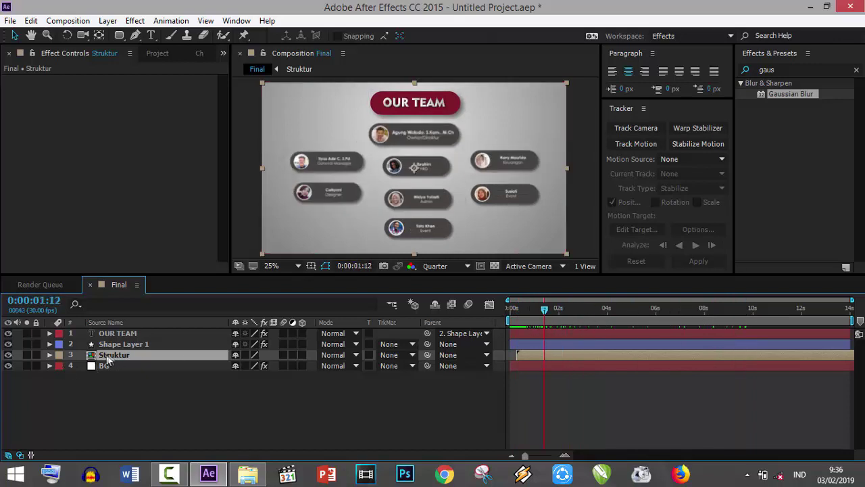
{"action": "key", "text": "s"}
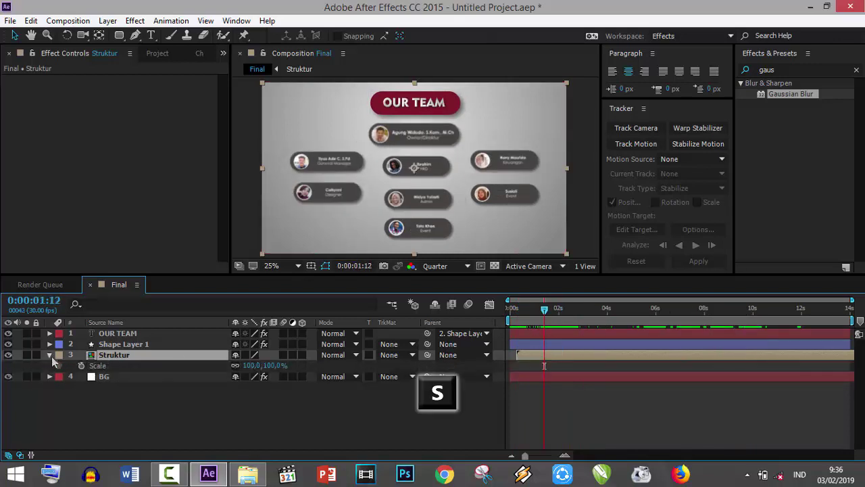
{"action": "left_click", "coordinate": [81, 366]}
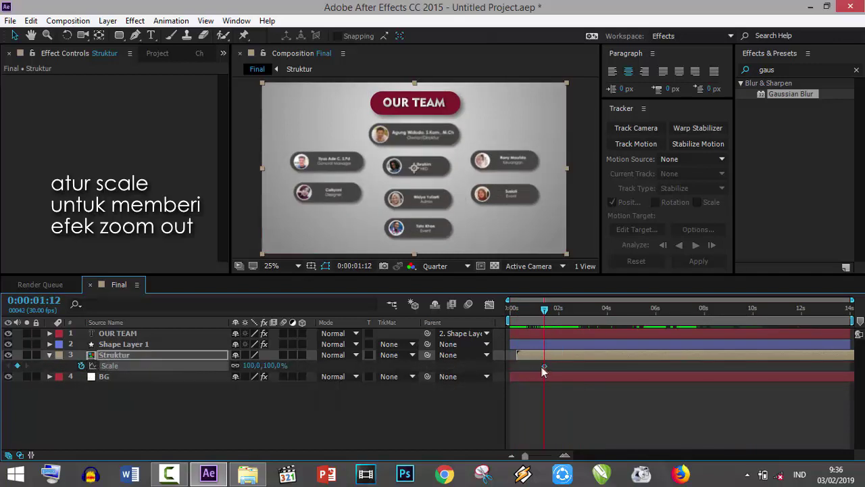
{"action": "left_click_drag", "start_coordinate": [542, 366], "coordinate": [517, 362]}
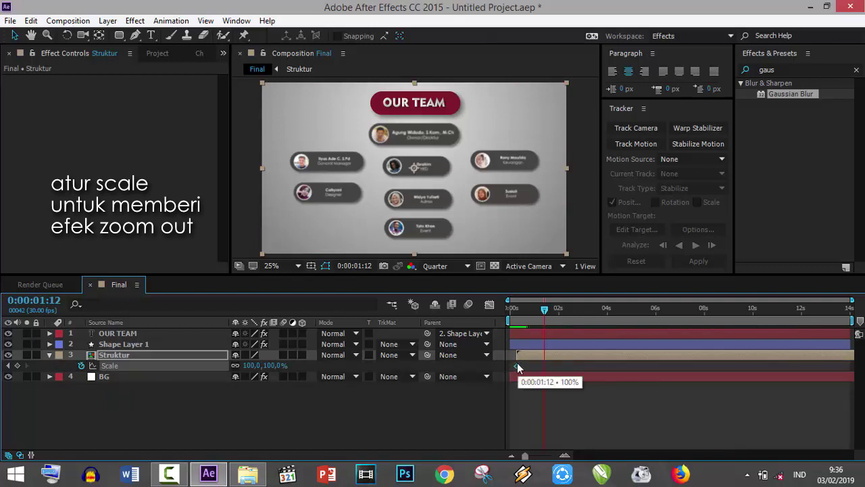
{"action": "left_click_drag", "start_coordinate": [546, 308], "coordinate": [849, 321]}
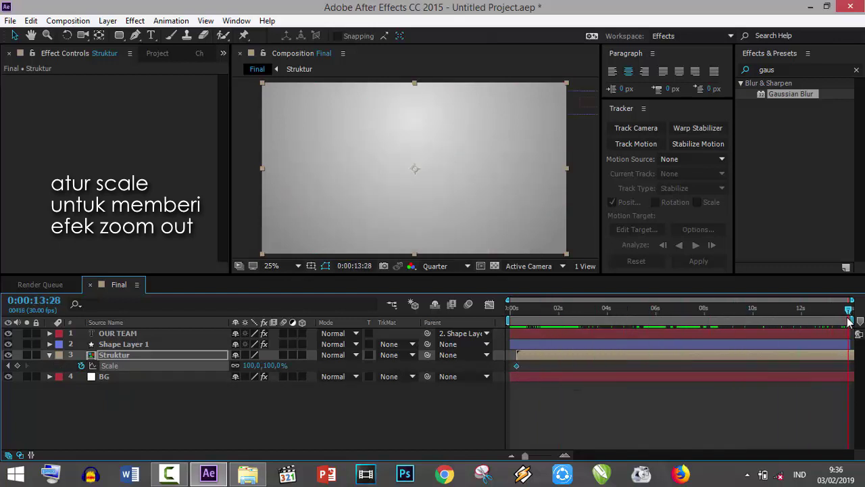
{"action": "left_click_drag", "start_coordinate": [566, 254], "coordinate": [550, 254]}
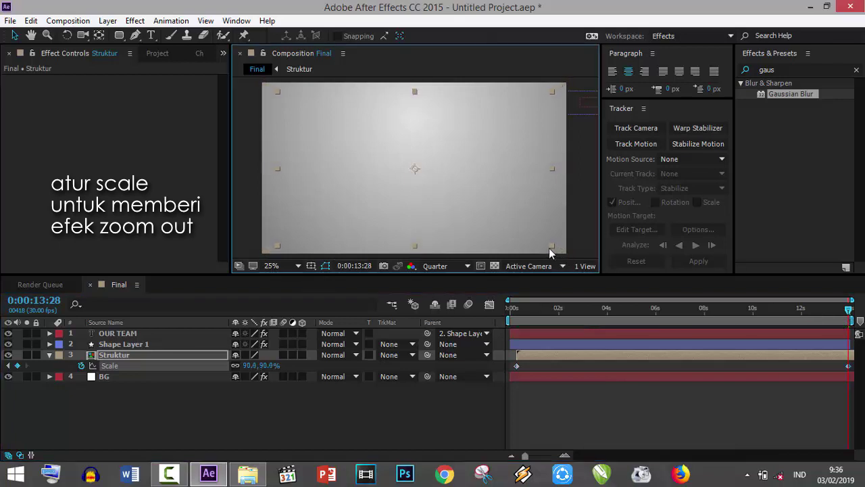
- Preview the zoom-out from the start, then switch to the Render Queue
{"action": "left_click", "coordinate": [508, 308]}
{"action": "key", "text": "space"}
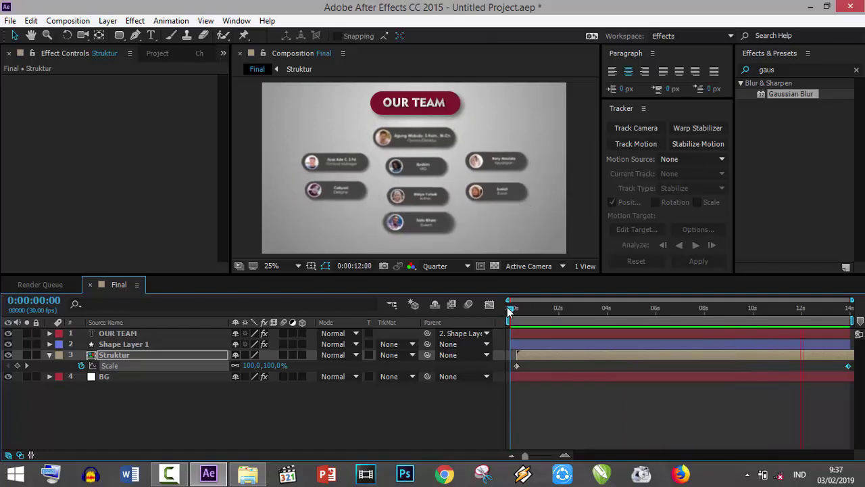
{"action": "left_click", "coordinate": [49, 263]}
{"action": "left_click", "coordinate": [41, 284]}
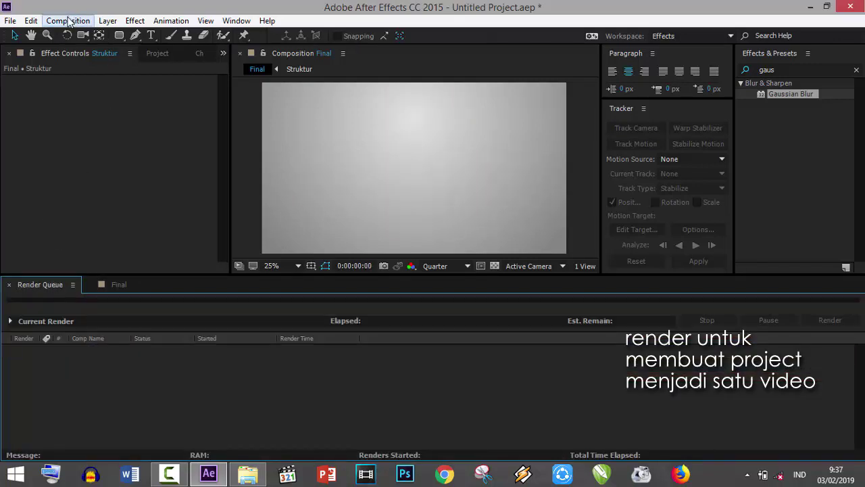
- Add the Final composition from the Project panel to the Render Queue
{"action": "left_click", "coordinate": [157, 53]}
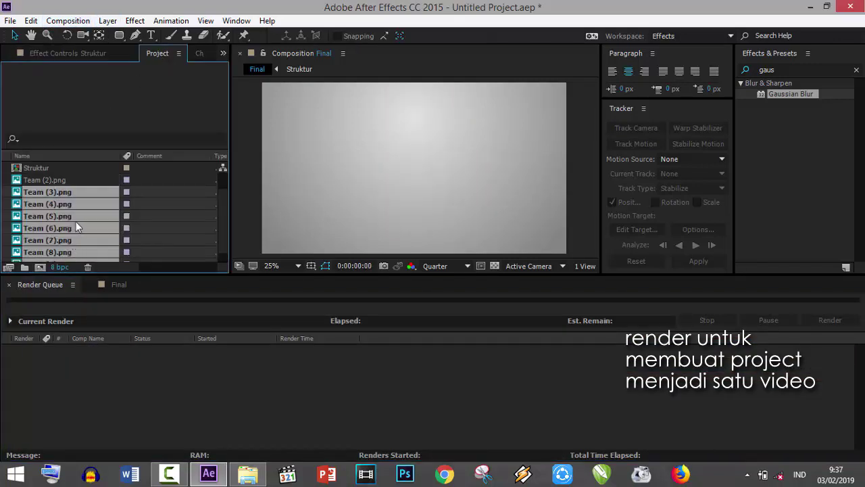
{"action": "scroll", "coordinate": [59, 218], "scroll_direction": "down", "scroll_amount": 1}
{"action": "scroll", "coordinate": [58, 218], "scroll_direction": "up", "scroll_amount": 2}
{"action": "left_click", "coordinate": [32, 167]}
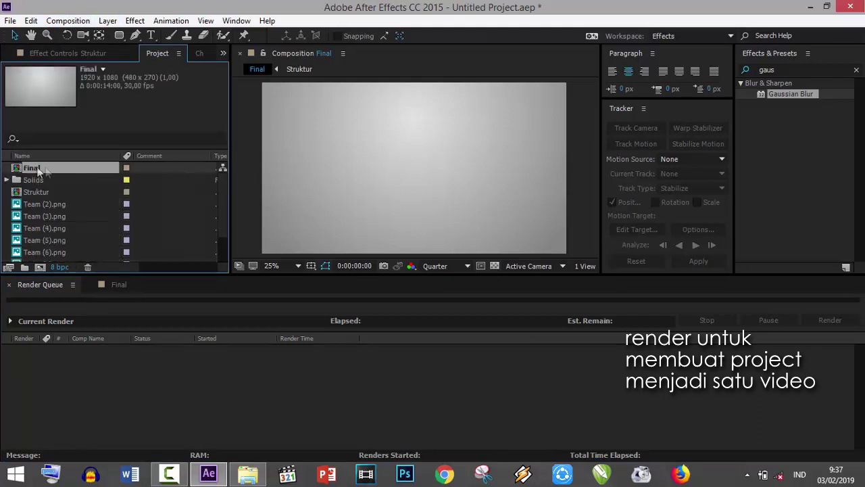
{"action": "left_click_drag", "start_coordinate": [50, 179], "coordinate": [96, 396]}
{"action": "left_click_drag", "start_coordinate": [125, 338], "coordinate": [125, 338]}
- Set the render's Output Module format to AVI and confirm
{"action": "left_click", "coordinate": [105, 368]}
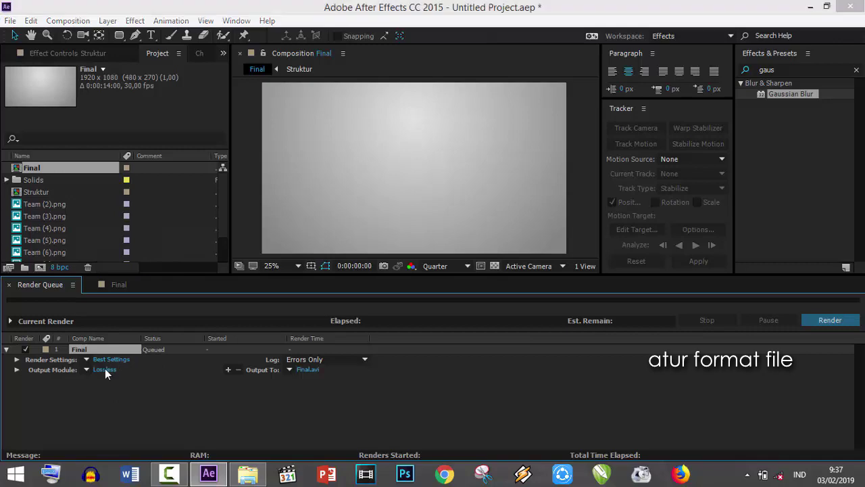
{"action": "left_click", "coordinate": [125, 74]}
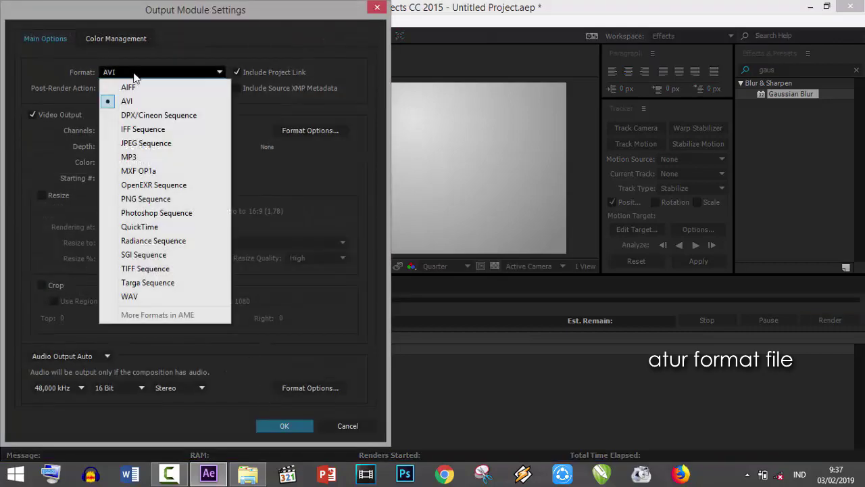
{"action": "left_click", "coordinate": [136, 96]}
{"action": "left_click", "coordinate": [136, 72]}
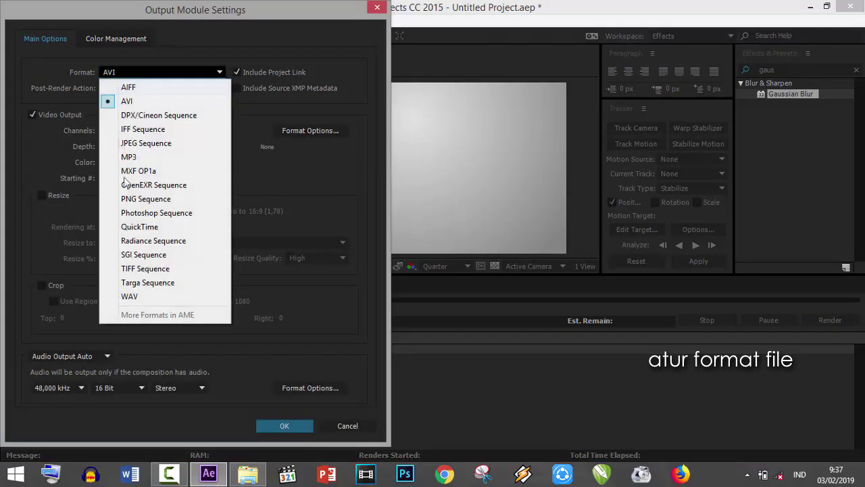
{"action": "left_click", "coordinate": [154, 70]}
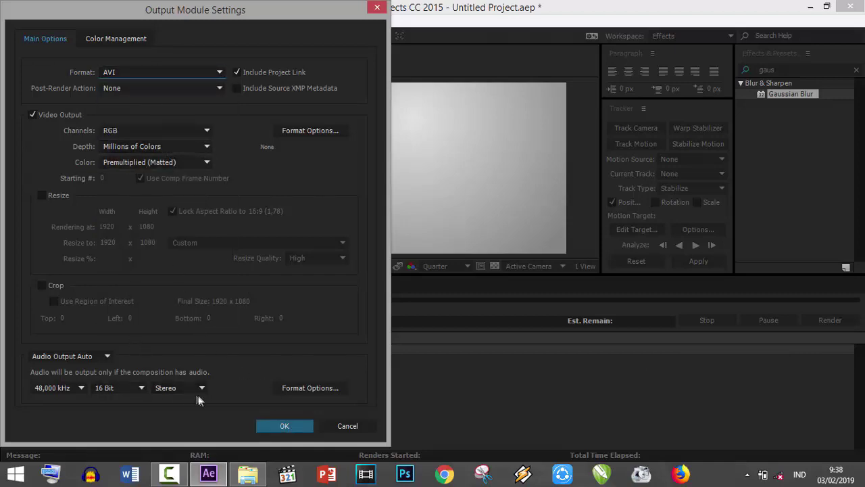
{"action": "left_click", "coordinate": [280, 426]}
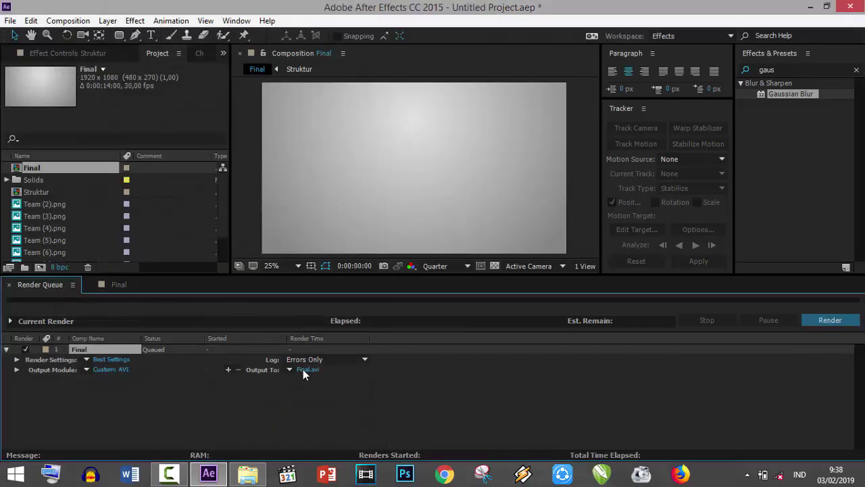
- Point the Output To file at the Data (F:) drive and save it as Final.avi
{"action": "left_click", "coordinate": [304, 371]}
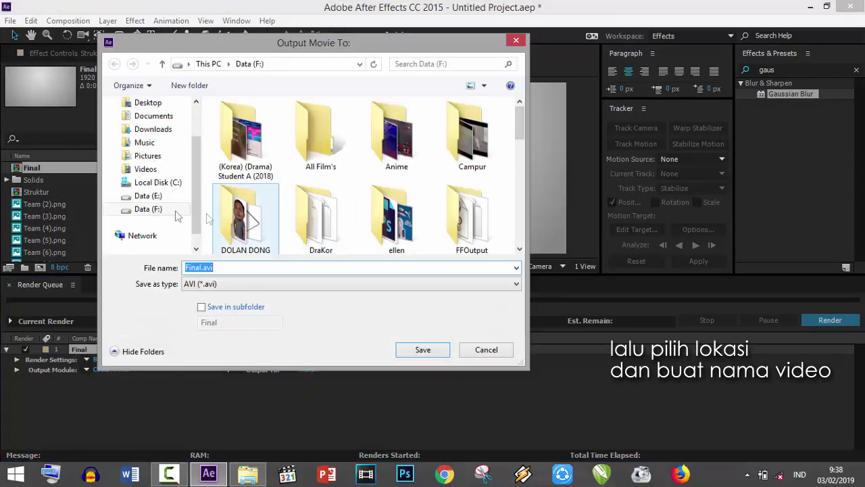
{"action": "left_click", "coordinate": [153, 210]}
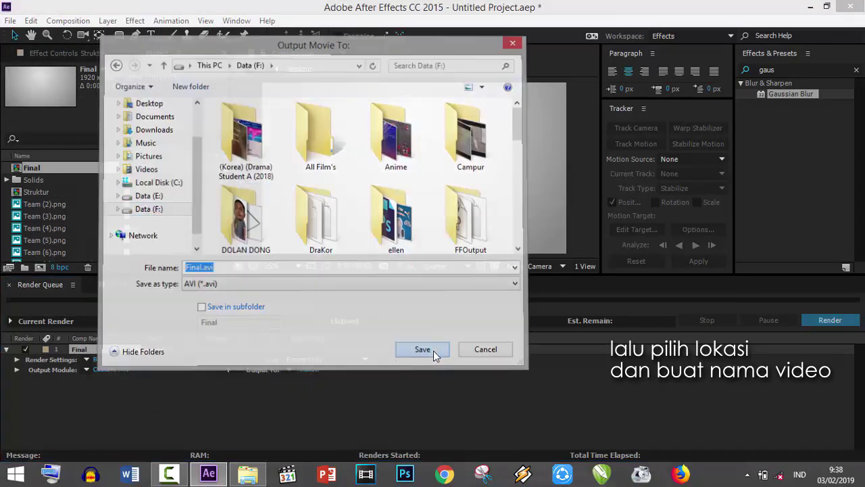
{"action": "left_click", "coordinate": [432, 350]}
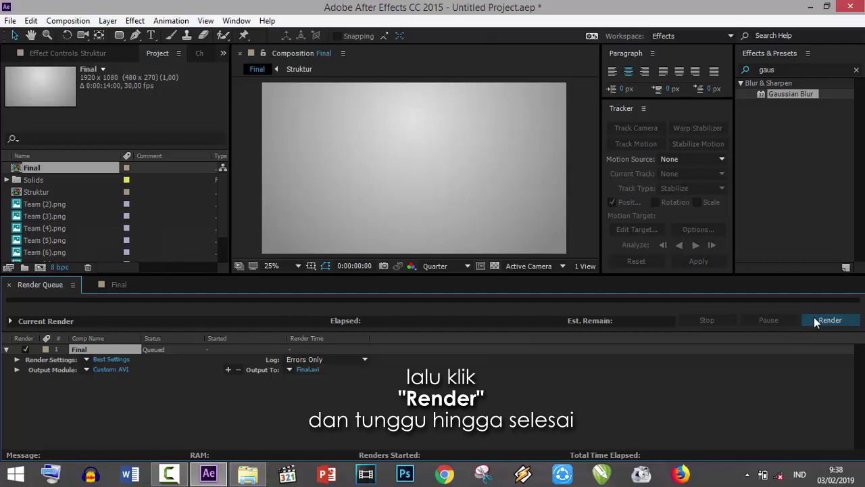